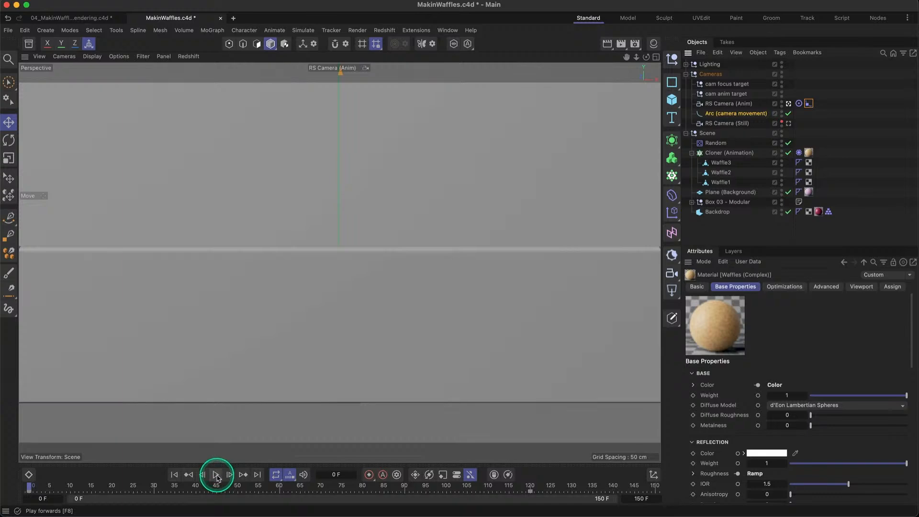
- Play the finished waffle animation in MakinWaffles.c4d and pause it to examine the falling waffles
click(216, 476)
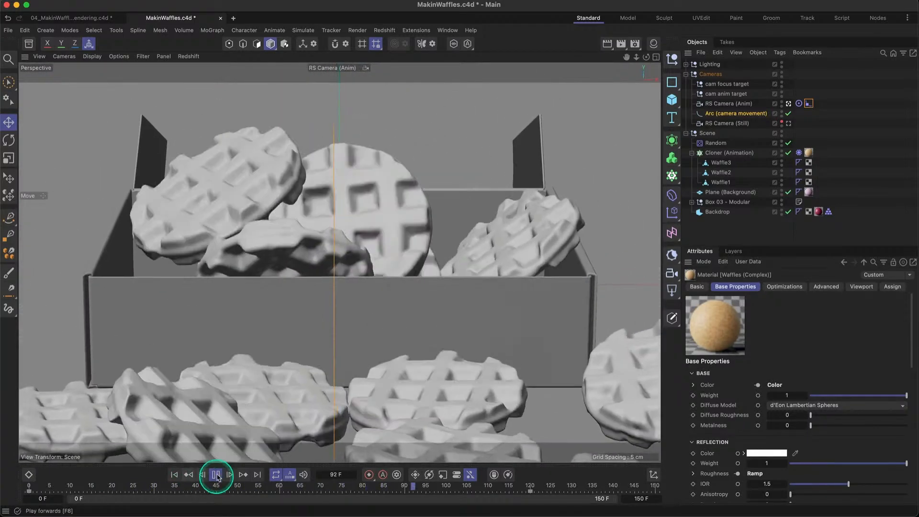
click(216, 475)
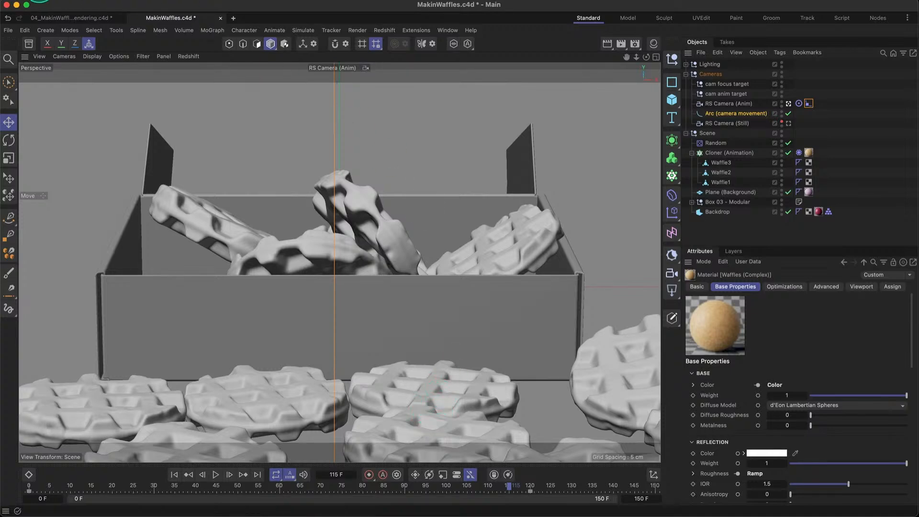
- Switch to 04_MakinWaffles_Rendering.c4d, turn off viewport materials and use a shading mode that ignores the scene lights
click(75, 20)
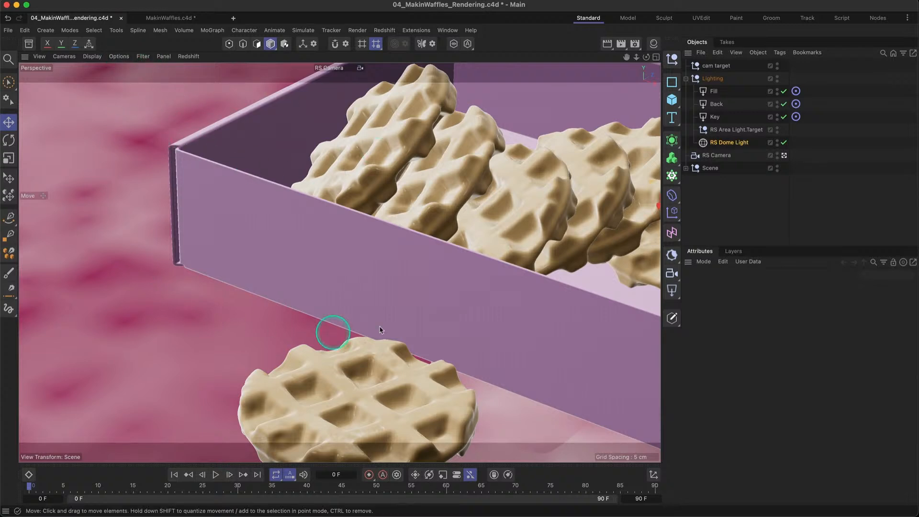
click(119, 57)
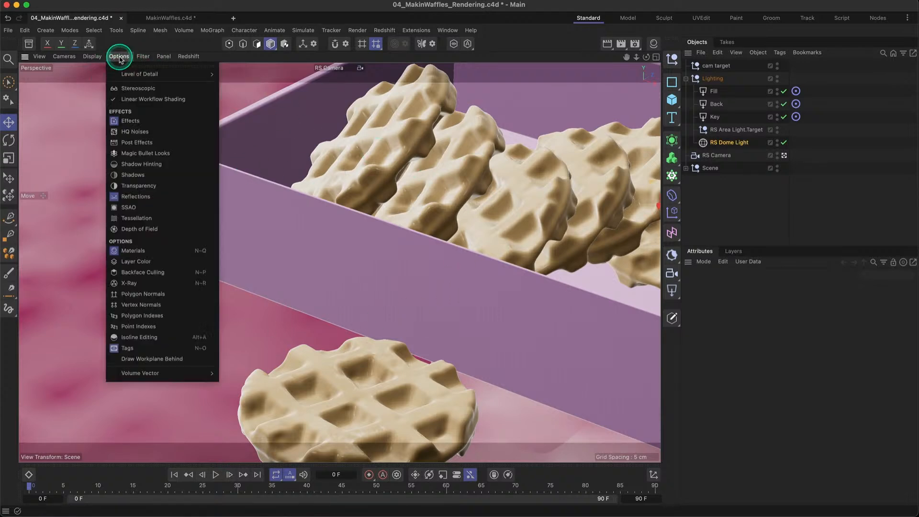
click(134, 251)
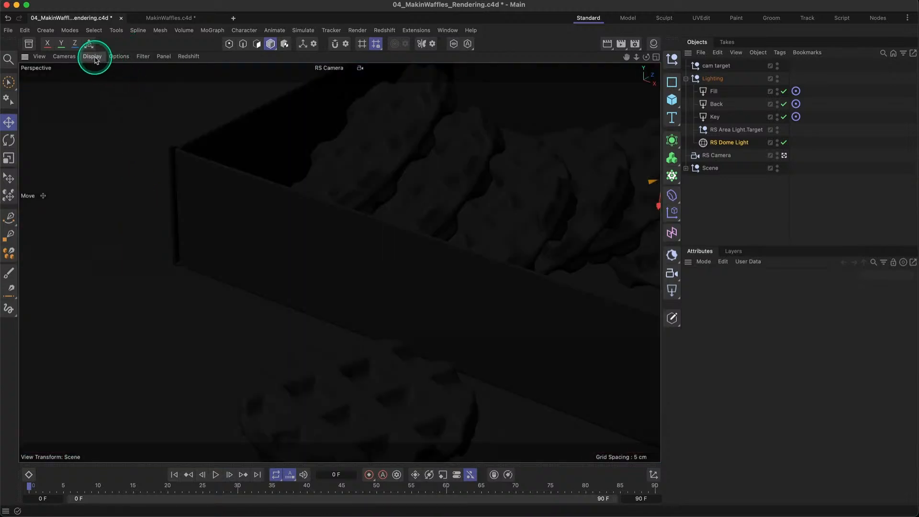
click(92, 56)
click(118, 107)
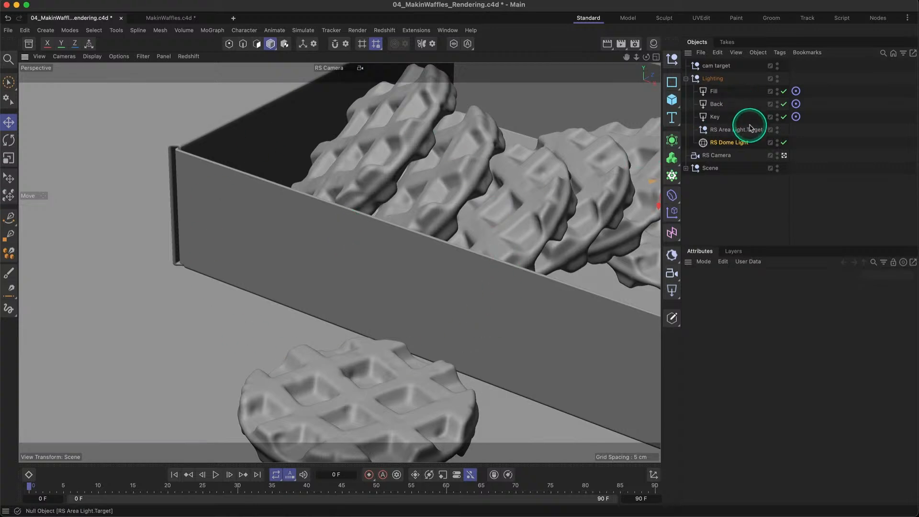
- Collapse the Lighting group and leave RS Camera for the default camera, framing the whole waffle box
click(687, 79)
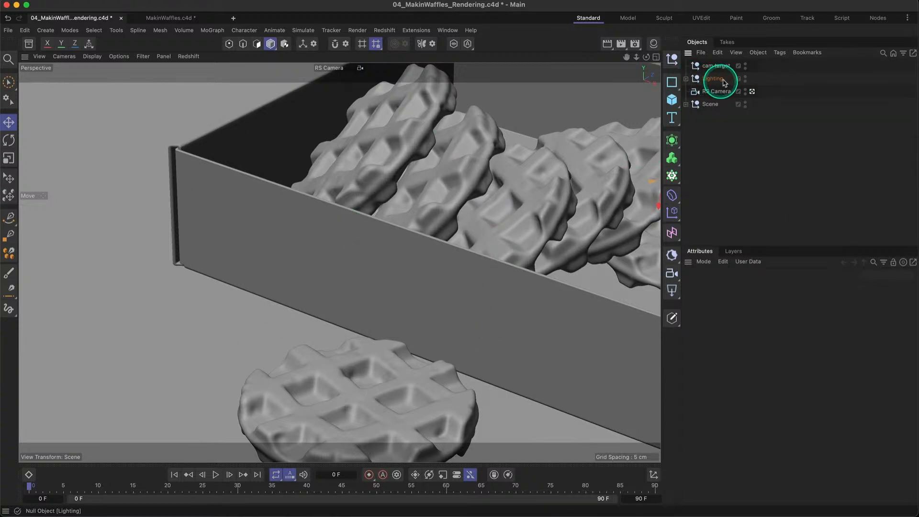
click(753, 92)
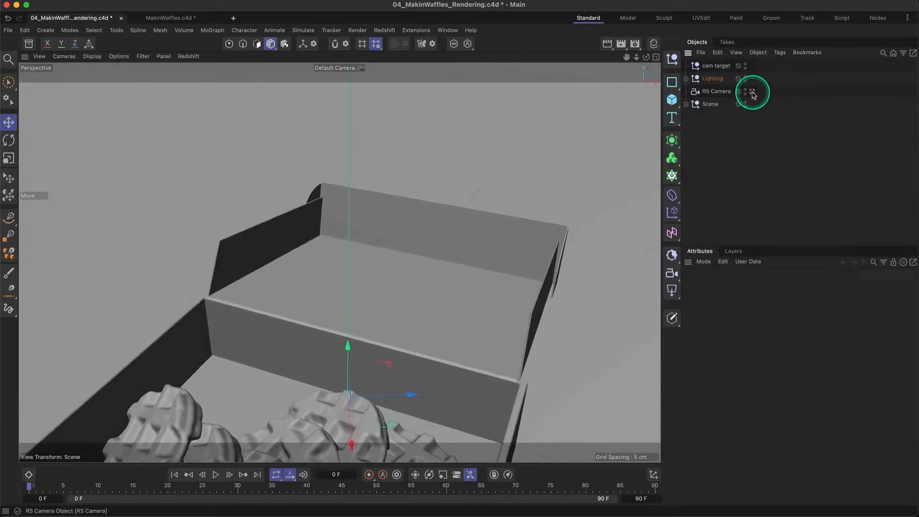
alt+middle_drag(366, 336, 460, 189)
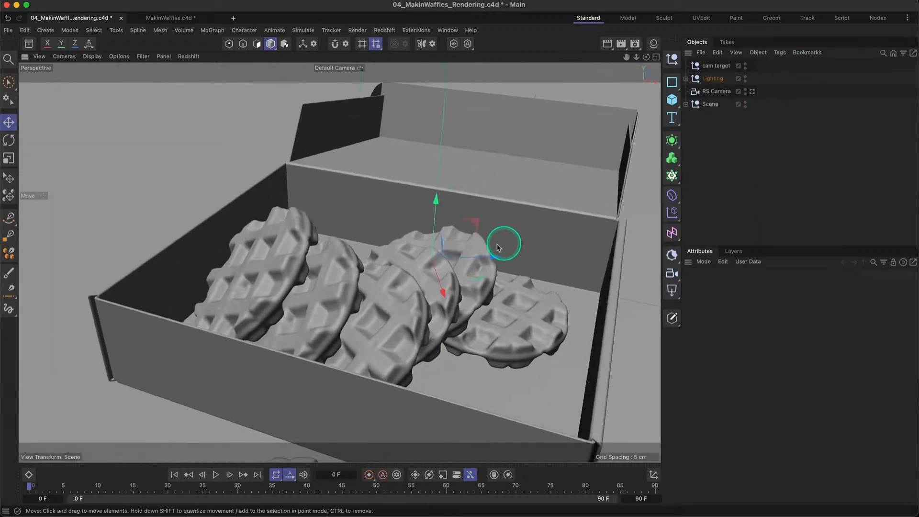
scroll(496, 250, down, 10)
alt+middle_drag(472, 260, 373, 260)
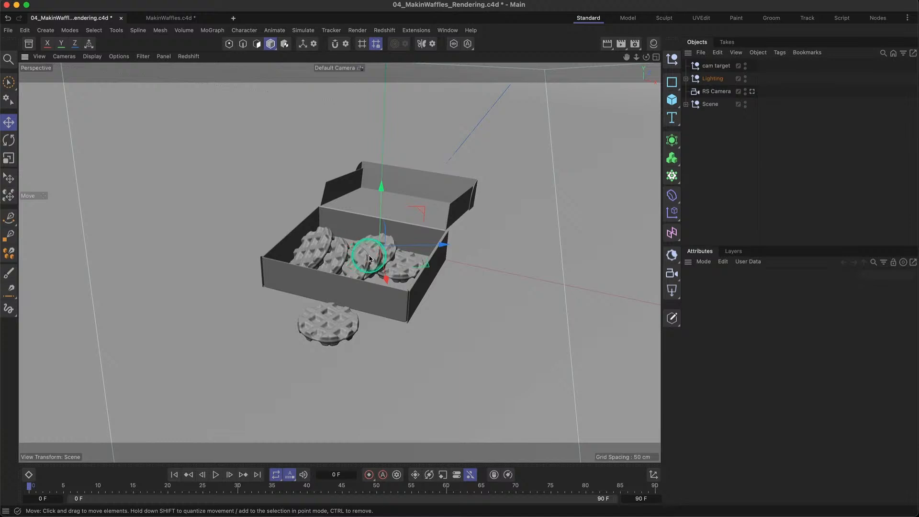
mouse_move(369, 258)
alt+mouse_down()
mouse_move(344, 246)
mouse_move(368, 259)
alt+mouse_up()
alt+right_drag(366, 260, 385, 258)
alt+drag(385, 269, 378, 267)
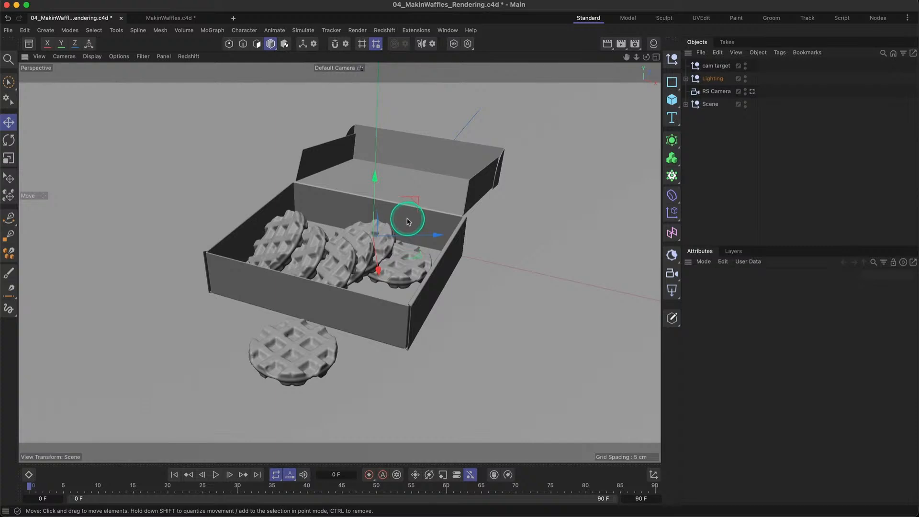
- Delete the duplicates waffle1.2, waffle1.1, waffle2.1 and waffle3.1 from the Waffles group
click(686, 104)
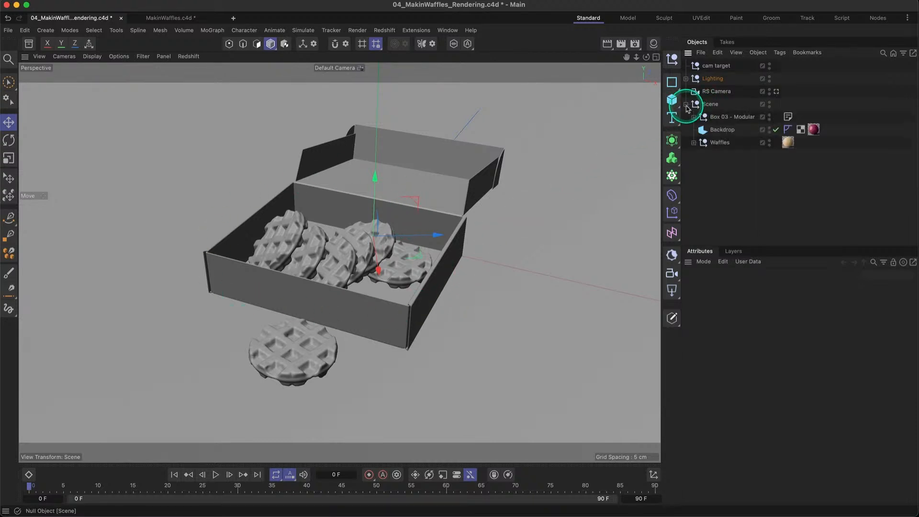
click(694, 142)
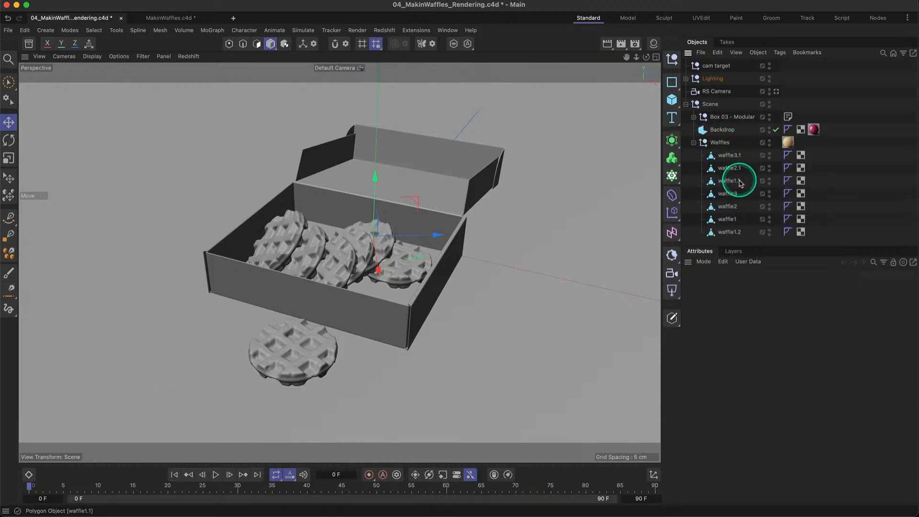
click(732, 232)
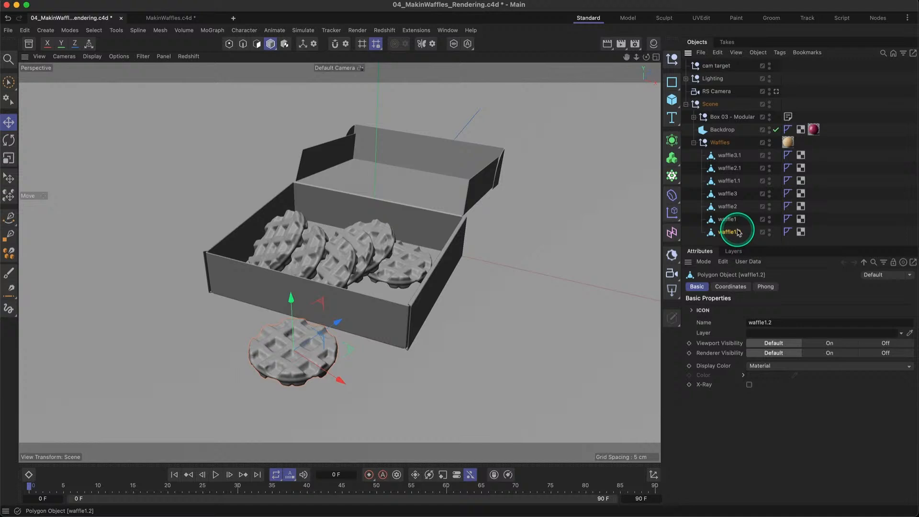
key(Delete)
click(729, 181)
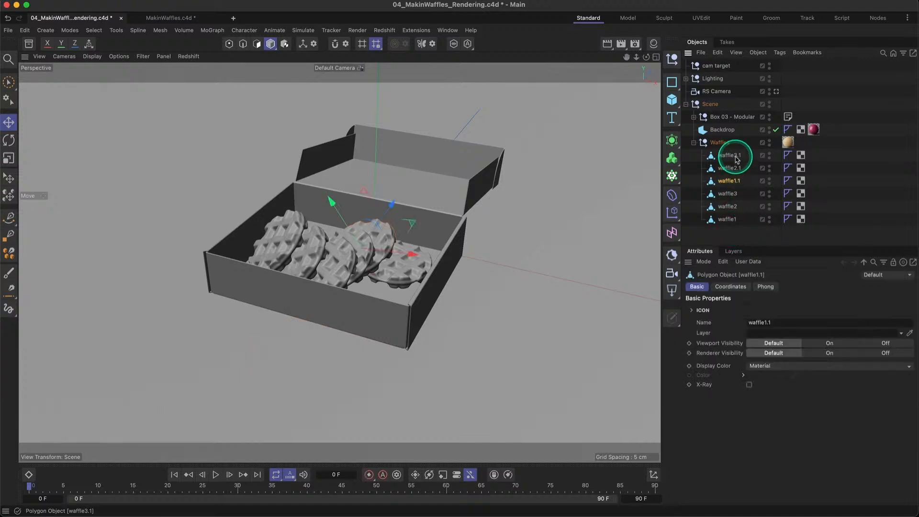
shift+click(735, 160)
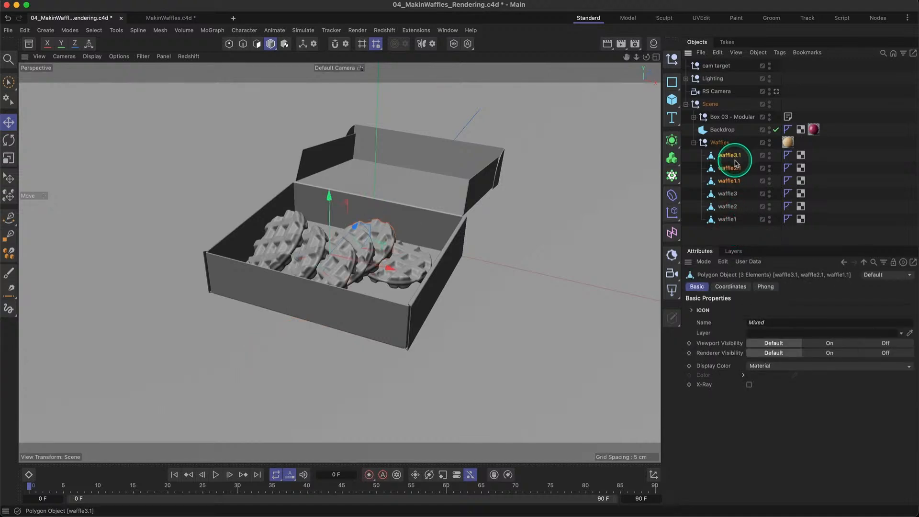
key(Delete)
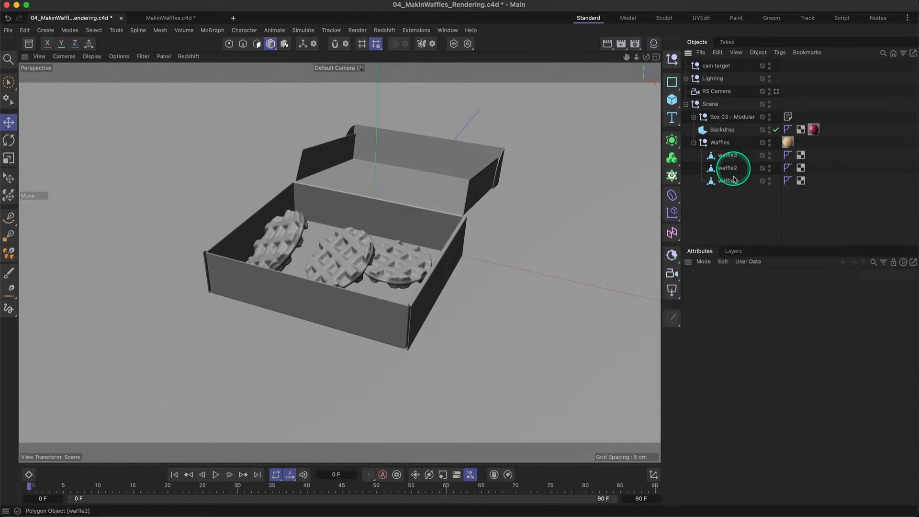
- Reset the transforms of waffle3, waffle2 and waffle1 and check each one's coordinates
drag(725, 156, 728, 156)
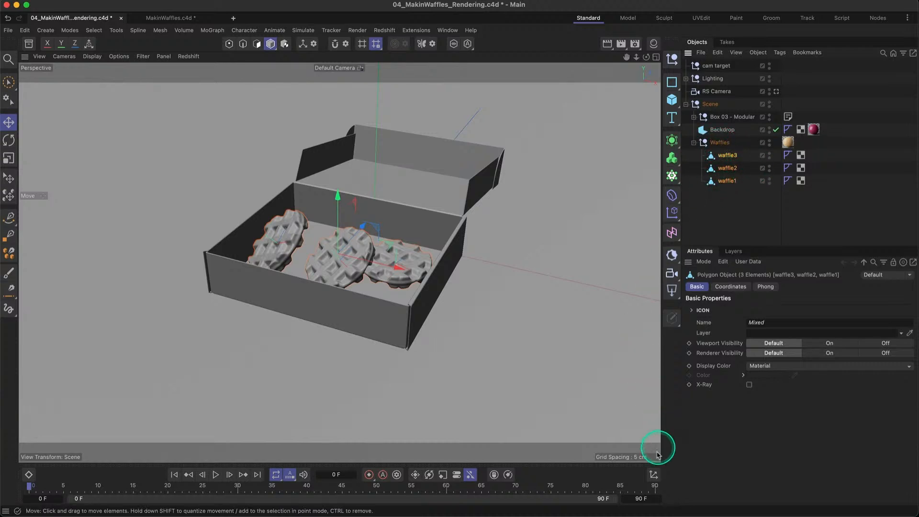
click(654, 475)
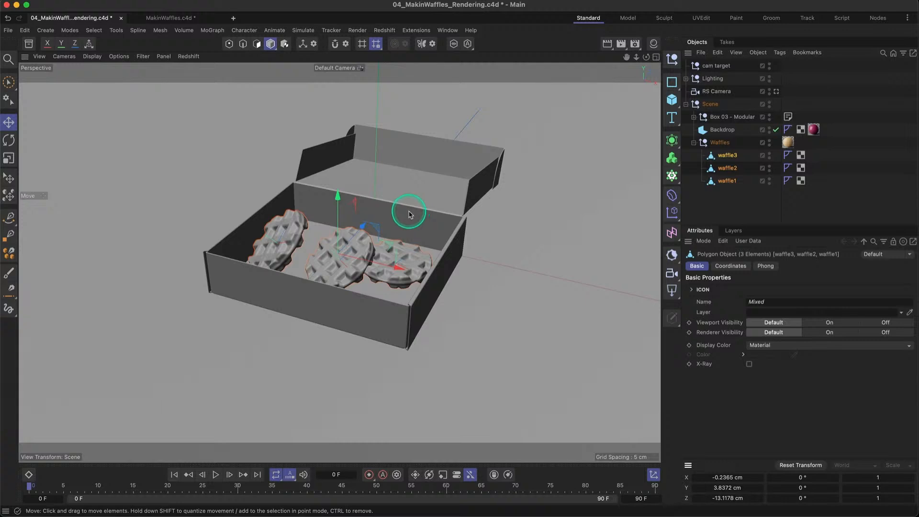
key(super+z)
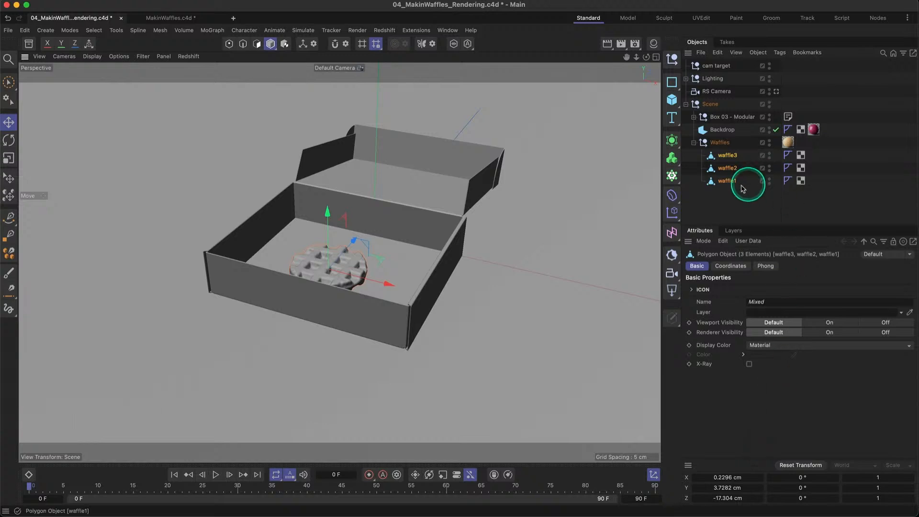
click(727, 181)
click(726, 167)
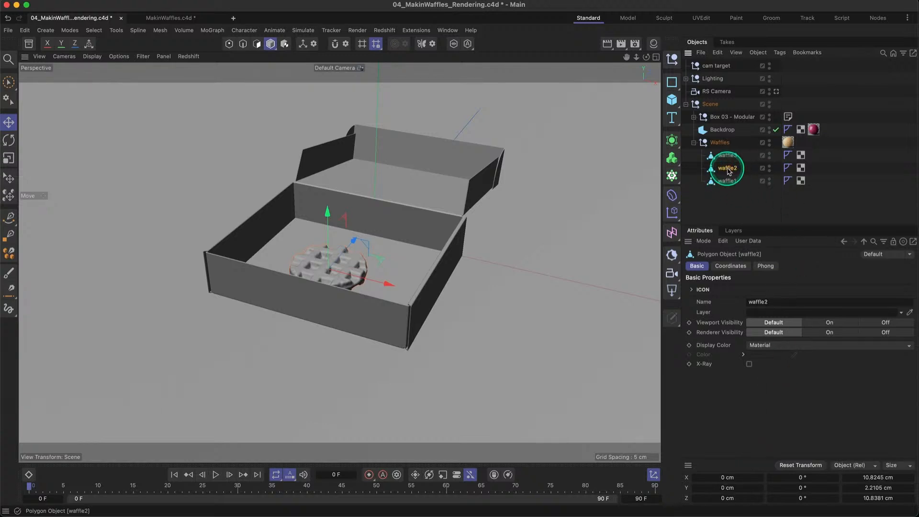
click(726, 156)
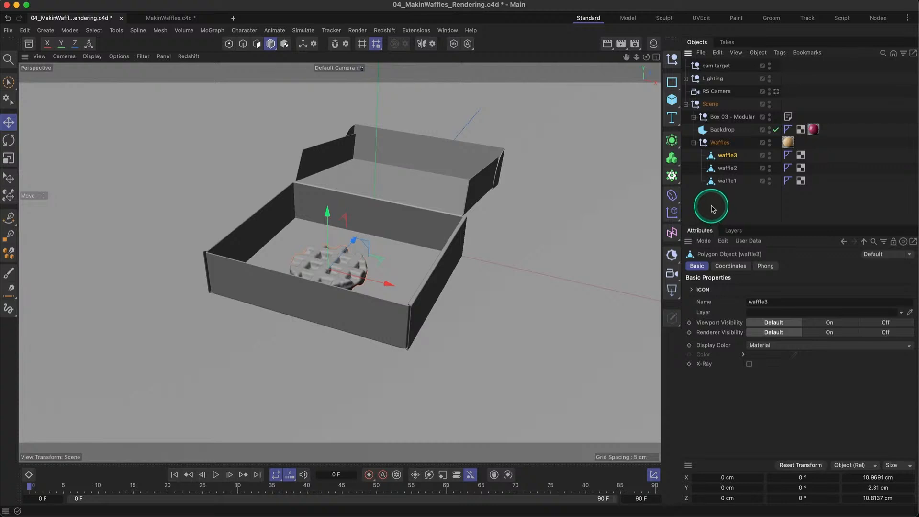
- Move the three waffles out of the Waffles null to the top level and delete the empty null
mouse_move(730, 201)
mouse_down()
mouse_move(724, 154)
mouse_move(733, 200)
mouse_up()
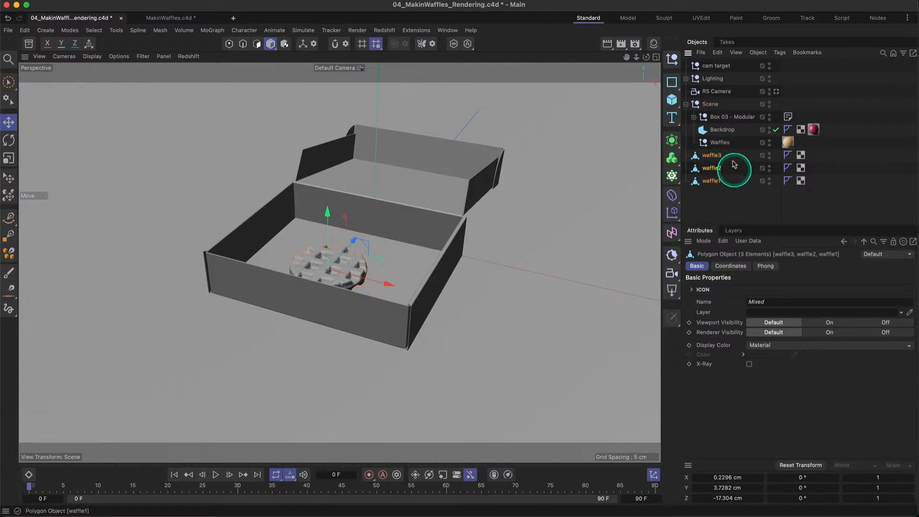
click(723, 143)
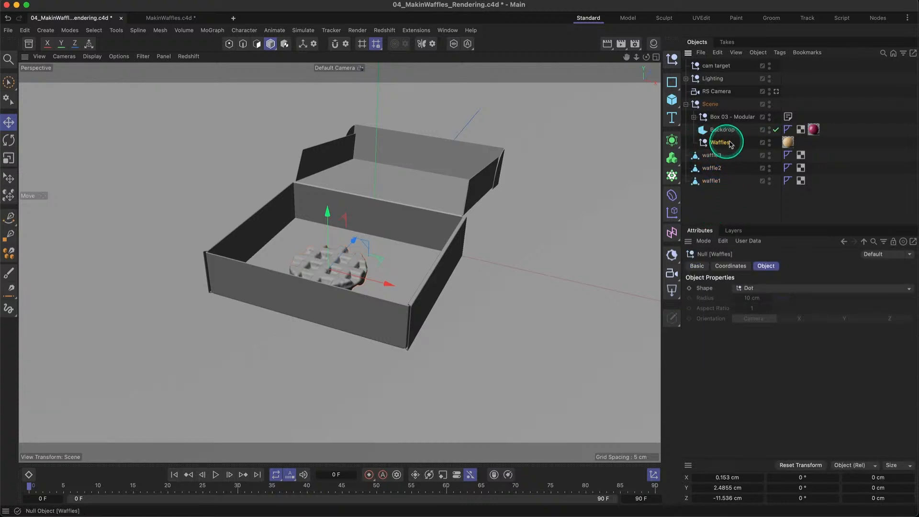
key(Delete)
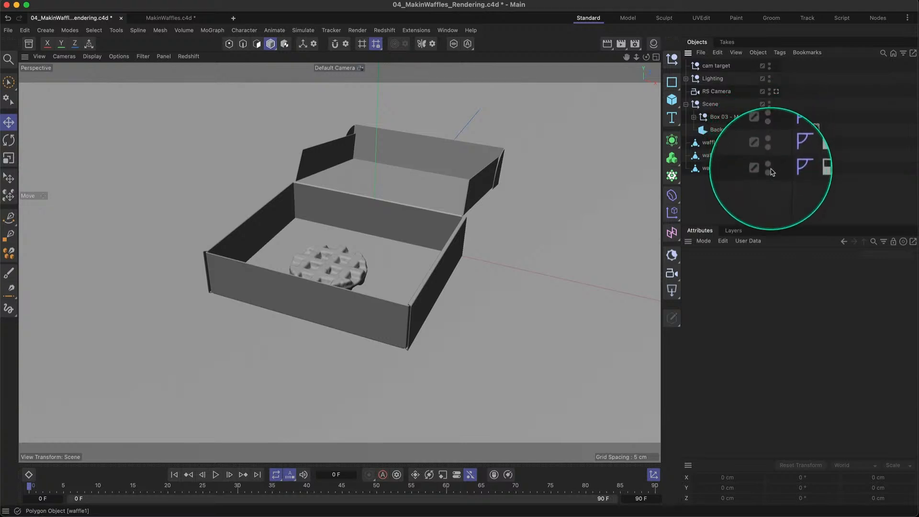
- Hide waffle3, waffle2 and waffle1 in the viewport
click(769, 141)
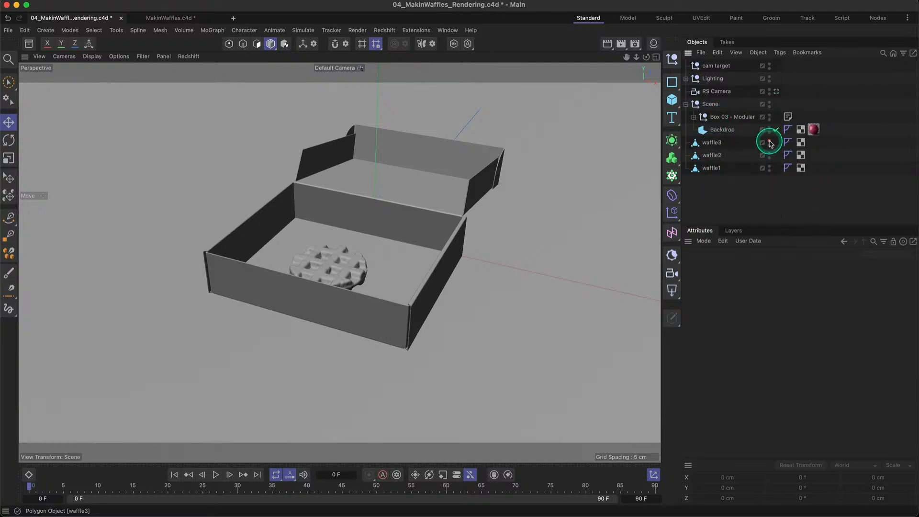
click(770, 154)
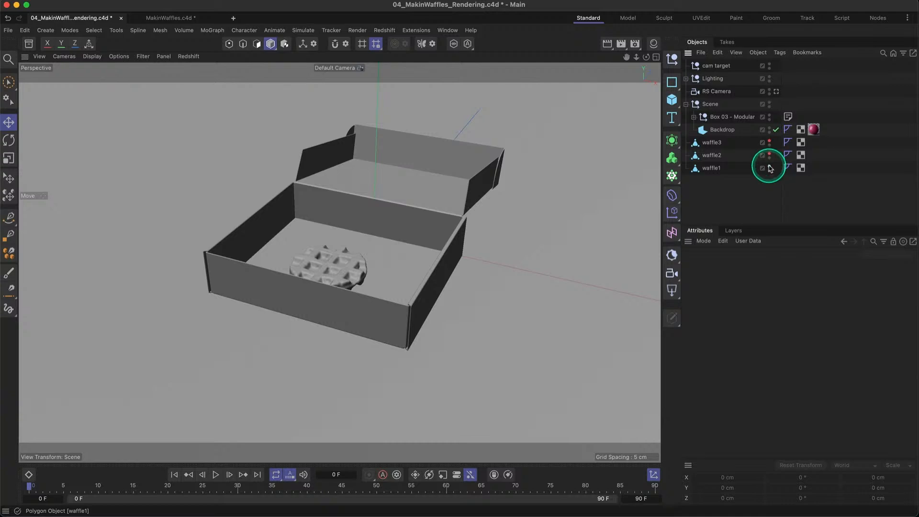
click(769, 166)
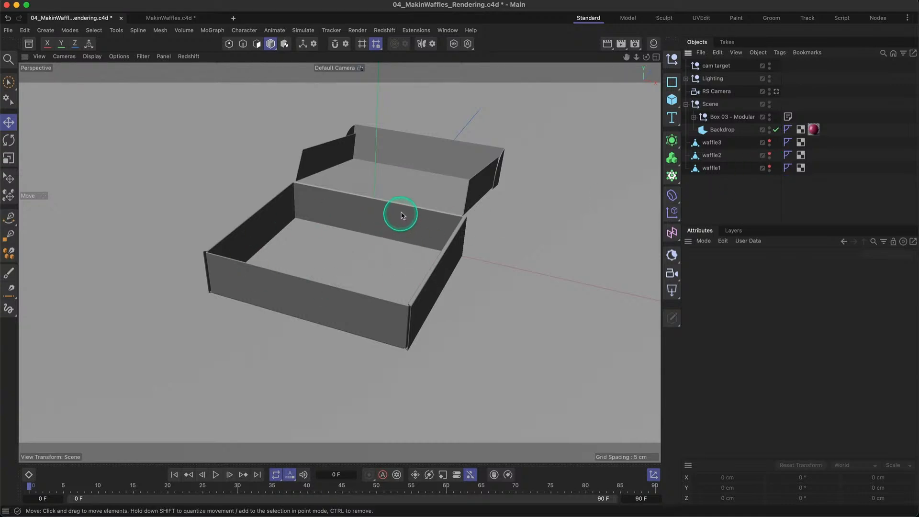
- Examine the size and cover rotation settings of the Box 03 - Modular object
click(720, 117)
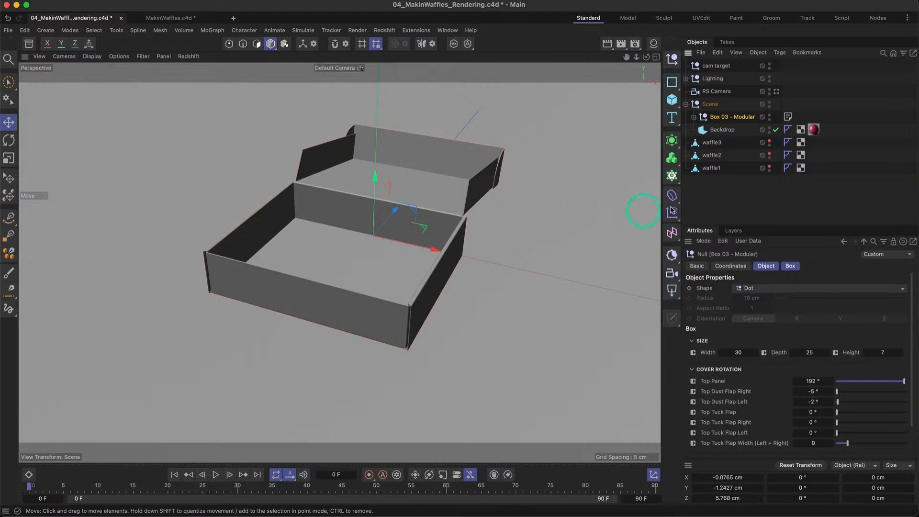
click(722, 195)
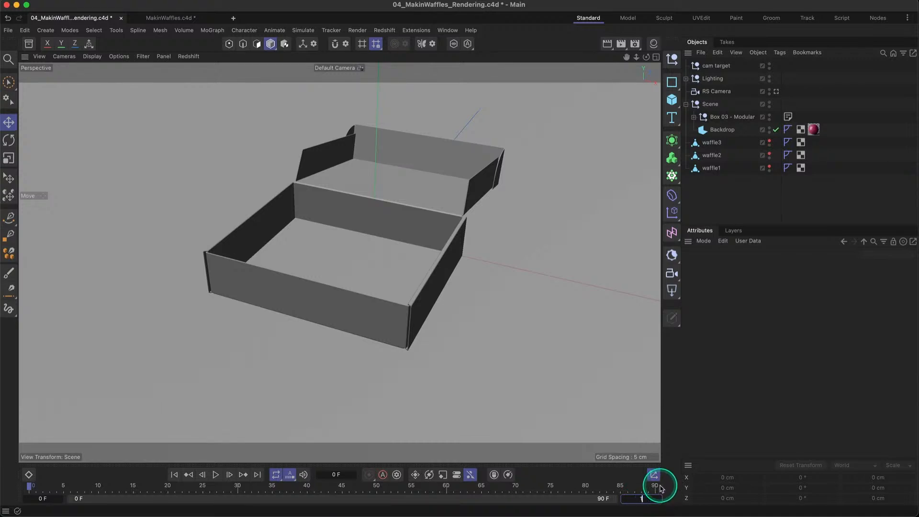
- Set the project's last frame to 150 and check the time values in the project settings
key(Return)
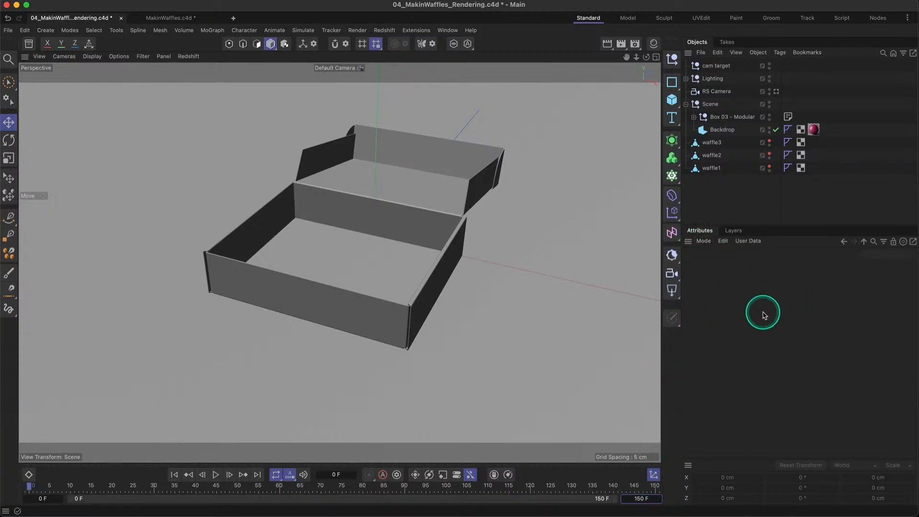
key(super+d)
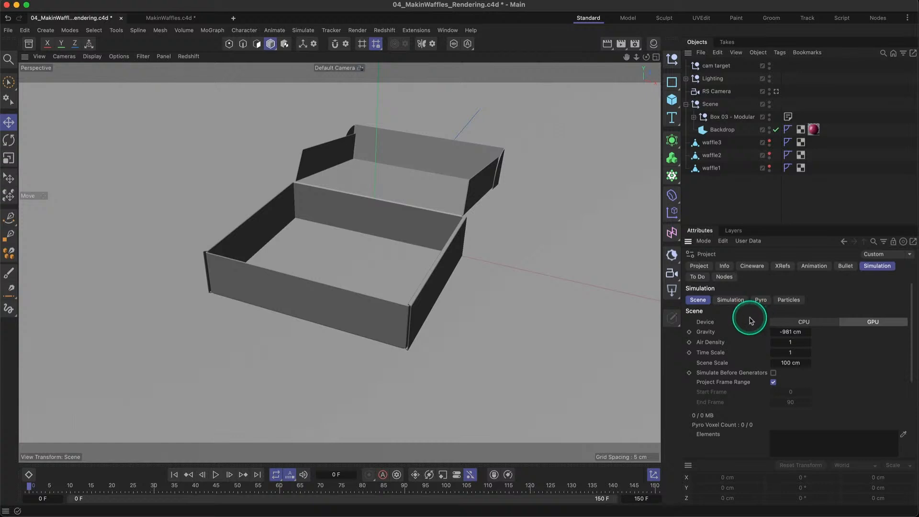
click(699, 266)
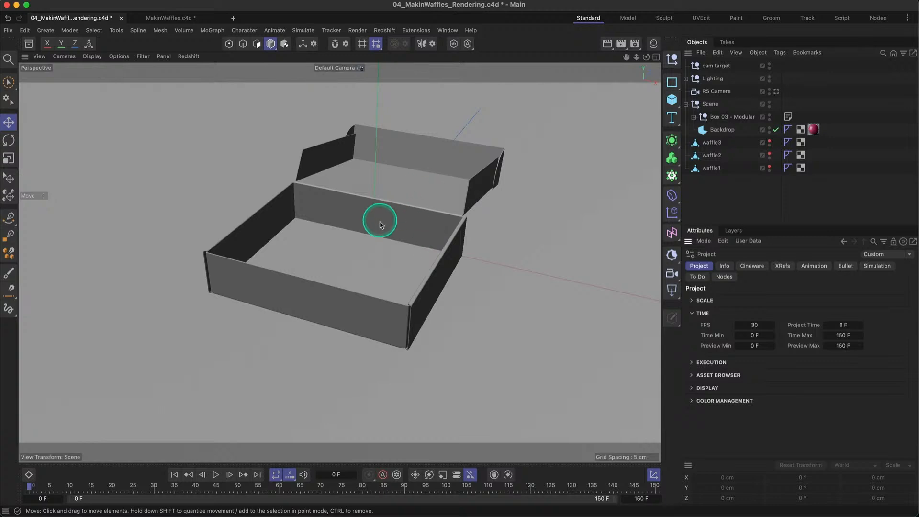
- Close the lid of Box 03 - Modular by setting Top Panel to 0° and keyframe it at frame 0
alt+drag(390, 248, 444, 195)
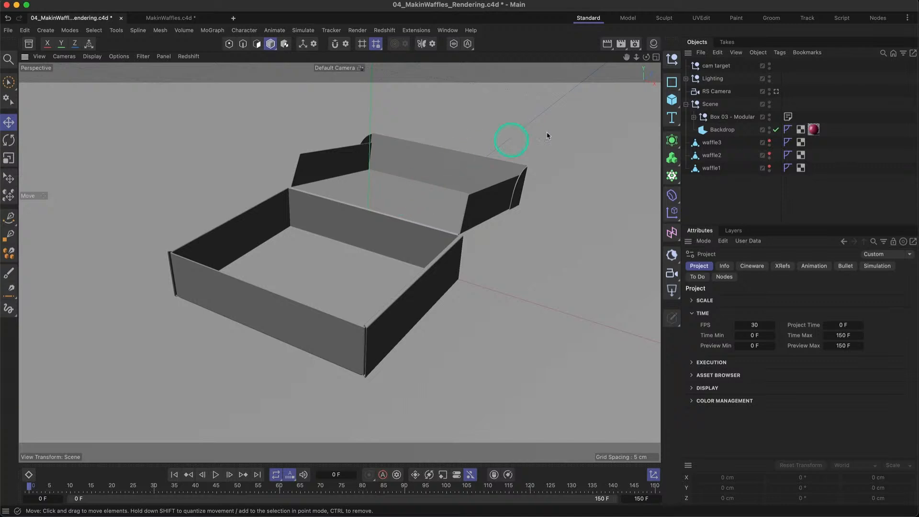
click(720, 118)
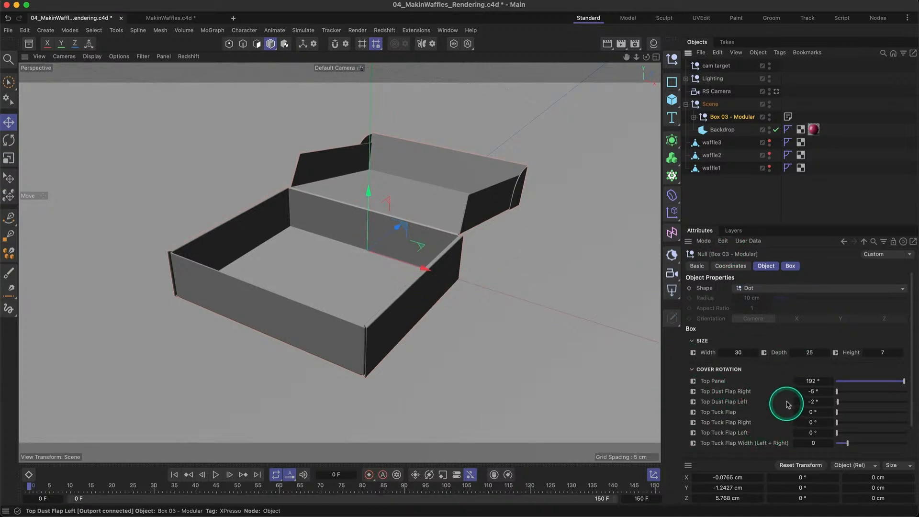
drag(903, 381, 836, 389)
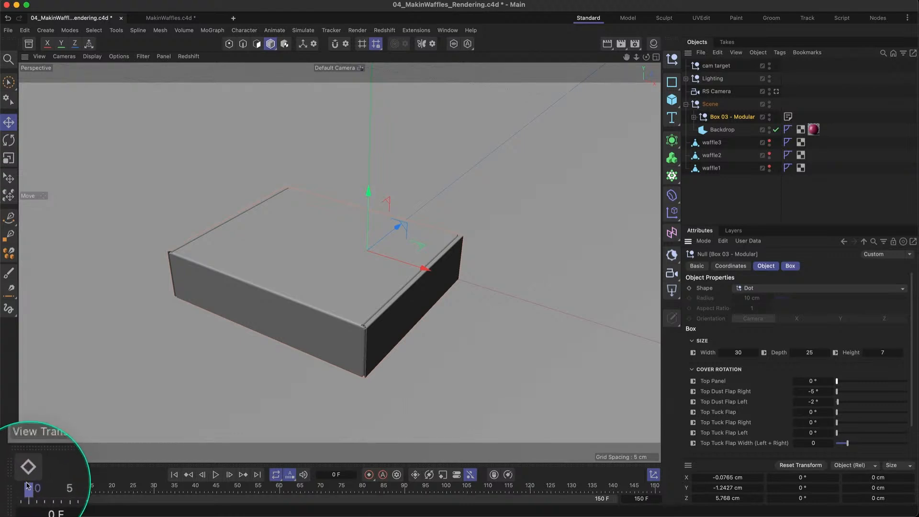
drag(32, 488, 124, 488)
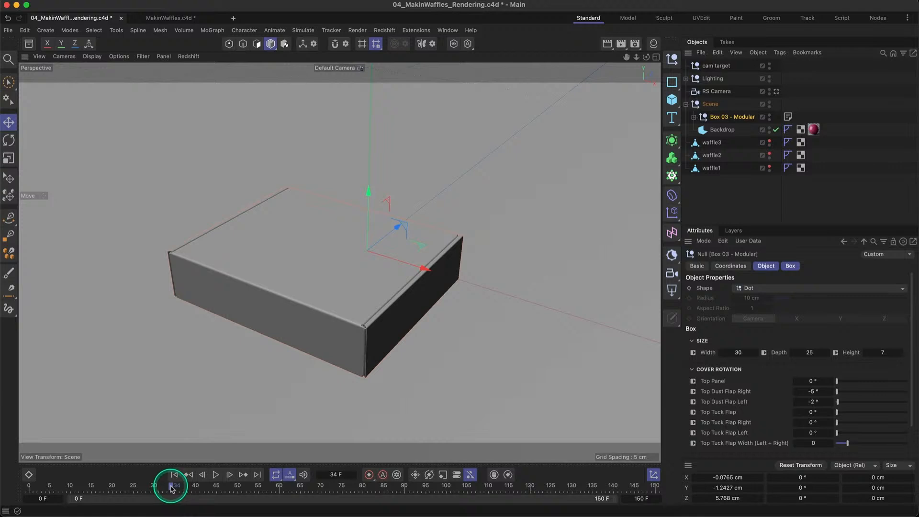
drag(172, 487, 44, 490)
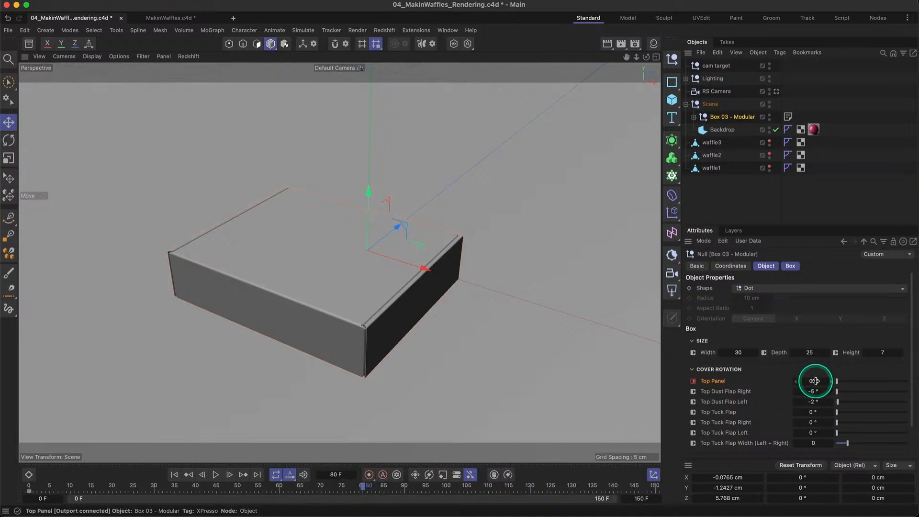
- Set the box's Top Panel rotation to 195° at frame 80 and keyframe it
drag(838, 382, 907, 383)
click(796, 381)
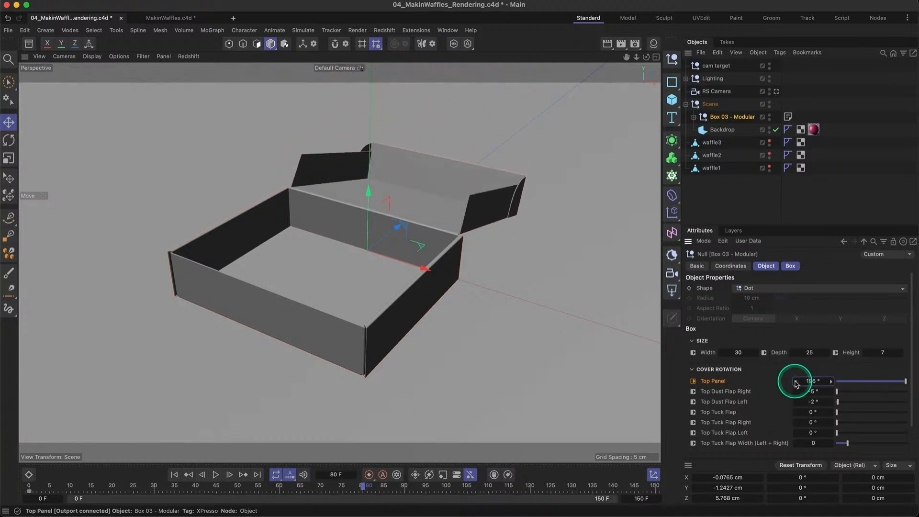
click(796, 381)
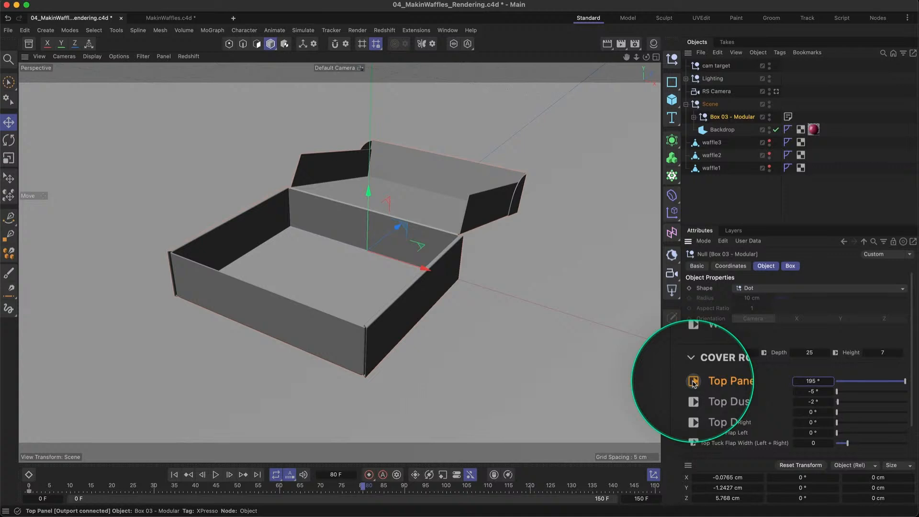
click(694, 382)
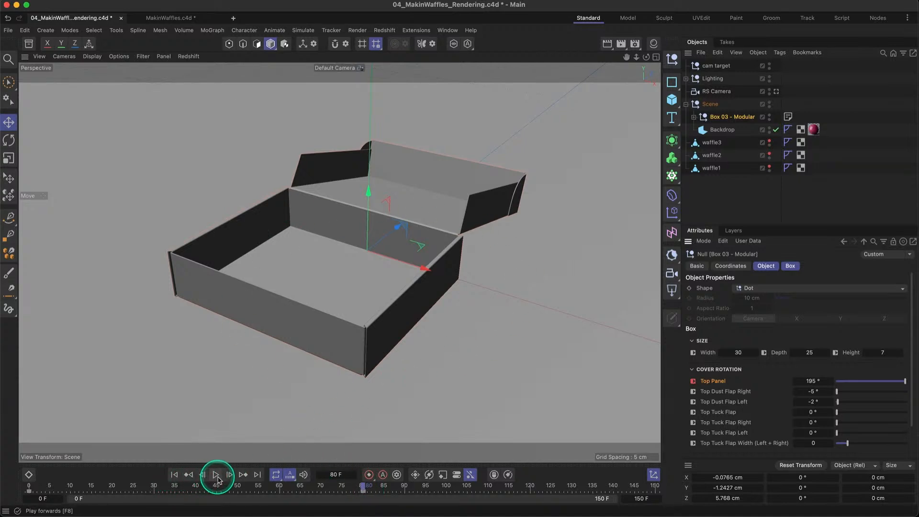
- Play the lid-opening animation from the first frame and return to frame 0
click(174, 475)
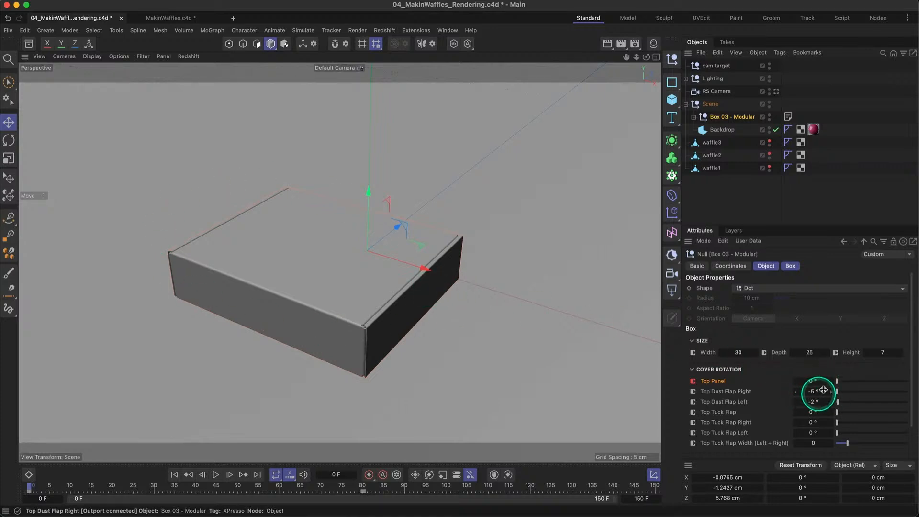
click(215, 475)
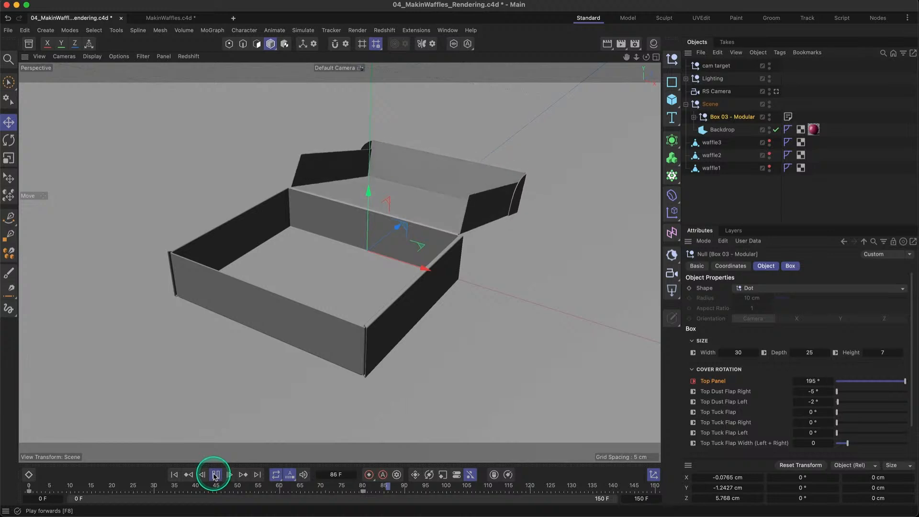
click(174, 475)
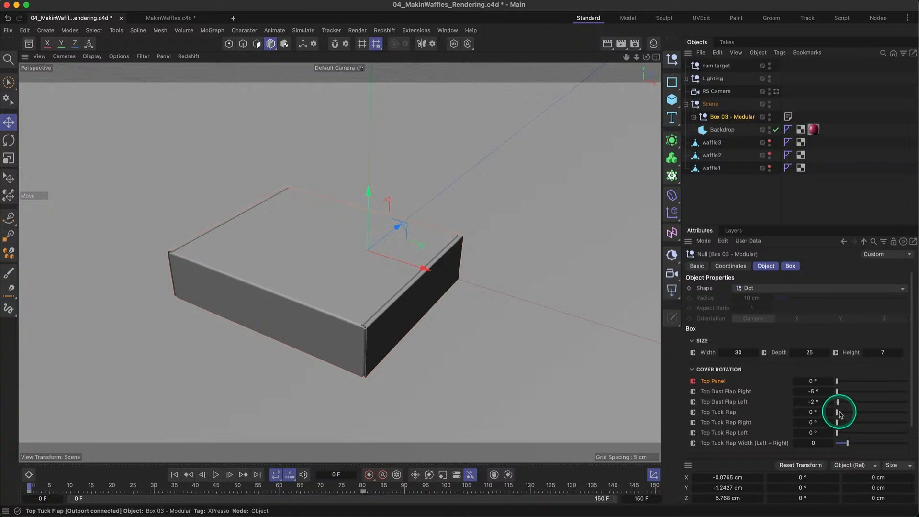
- Keyframe the box's Top Tuck Flap at 0° on frame 0 and at 120° on frame 30
mouse_move(839, 414)
mouse_down()
mouse_move(858, 415)
mouse_move(836, 414)
mouse_up()
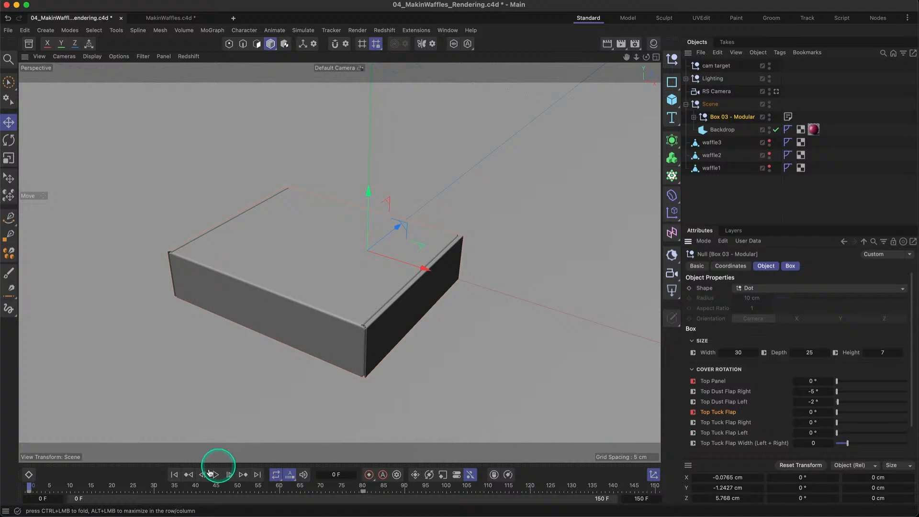
click(153, 487)
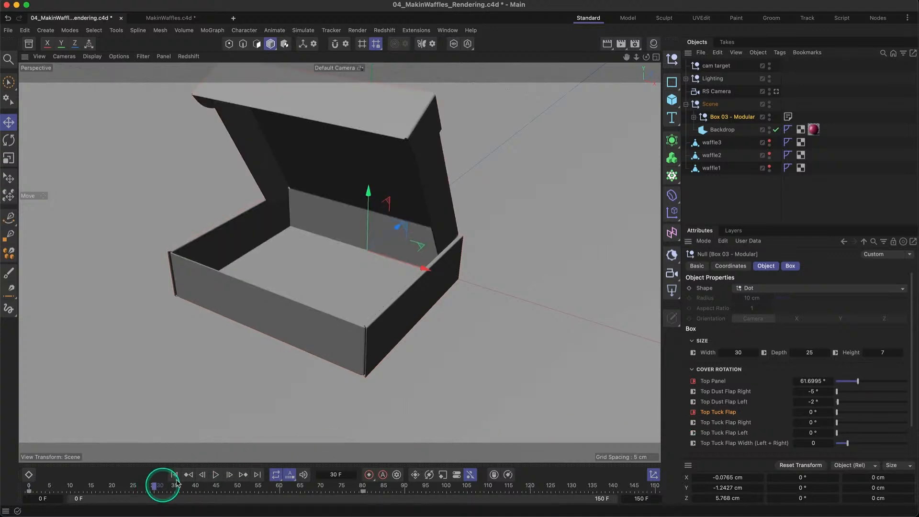
alt+middle_drag(468, 231, 472, 251)
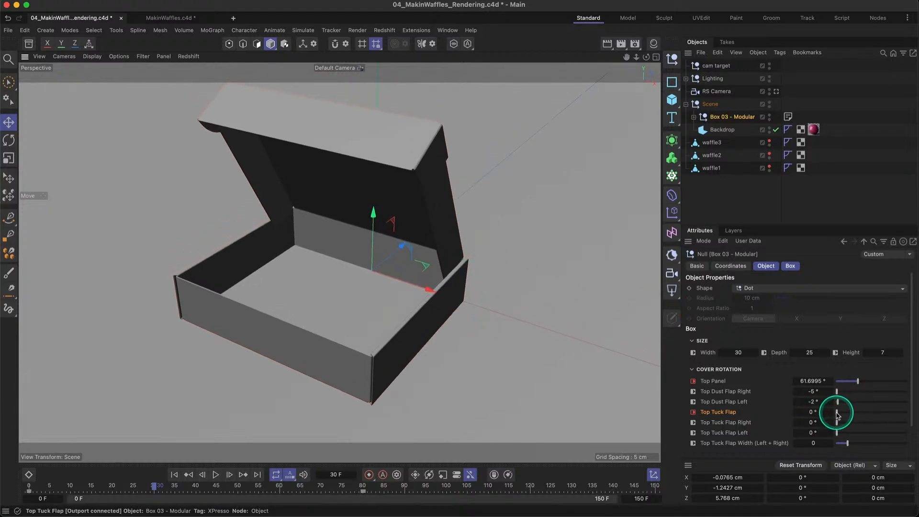
drag(836, 415, 907, 415)
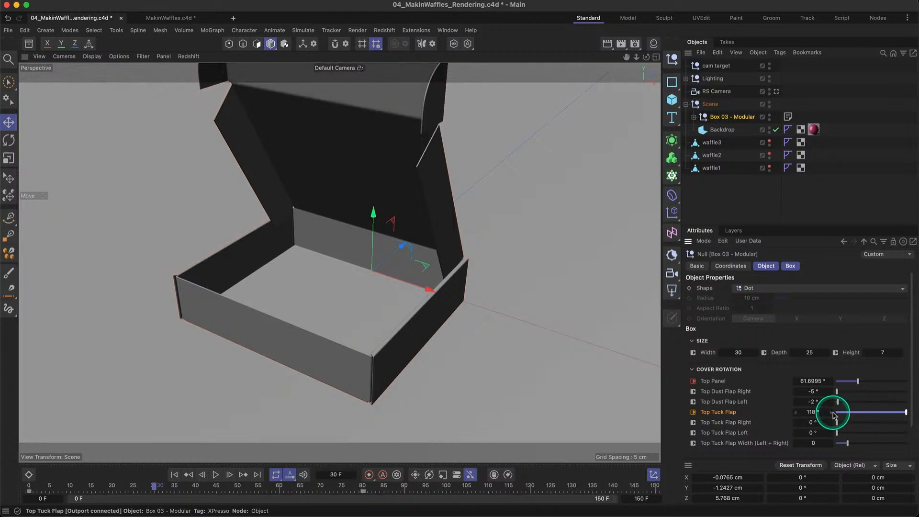
alt+drag(519, 277, 519, 304)
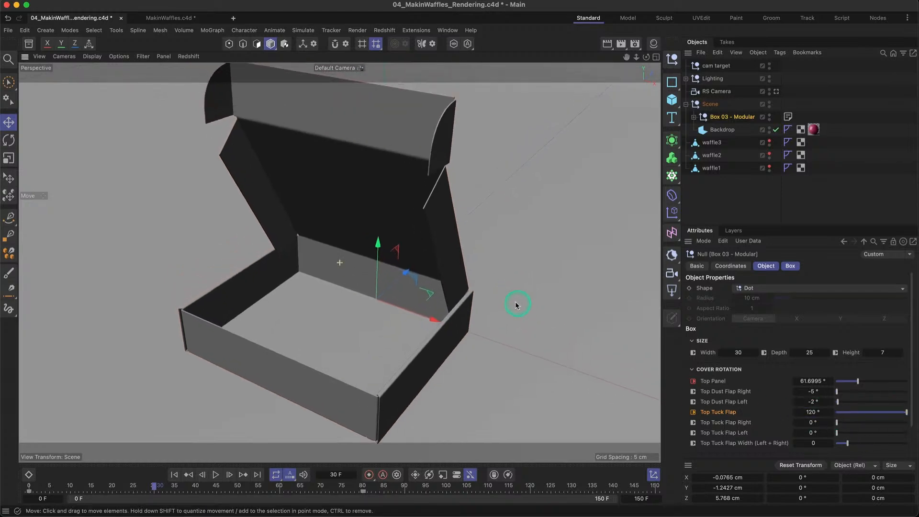
mouse_move(416, 301)
alt+mouse_down()
mouse_move(349, 279)
mouse_move(402, 303)
alt+mouse_up()
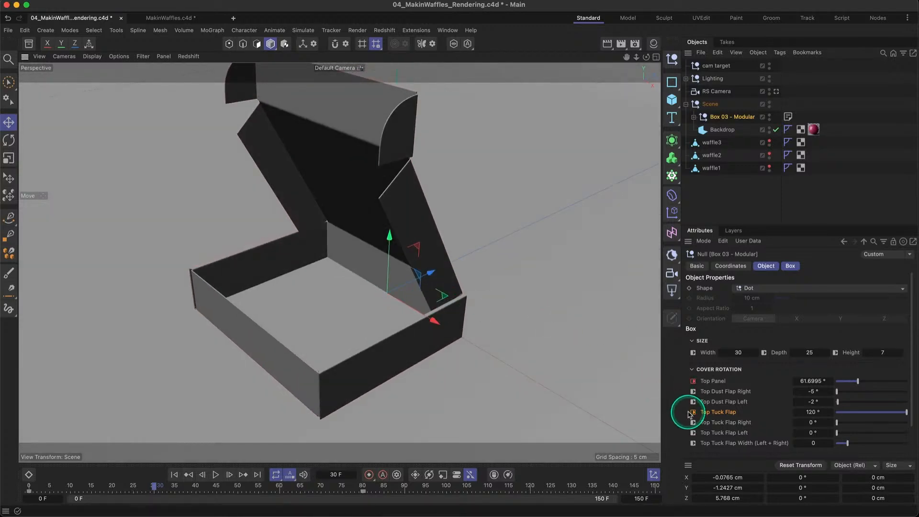
click(693, 412)
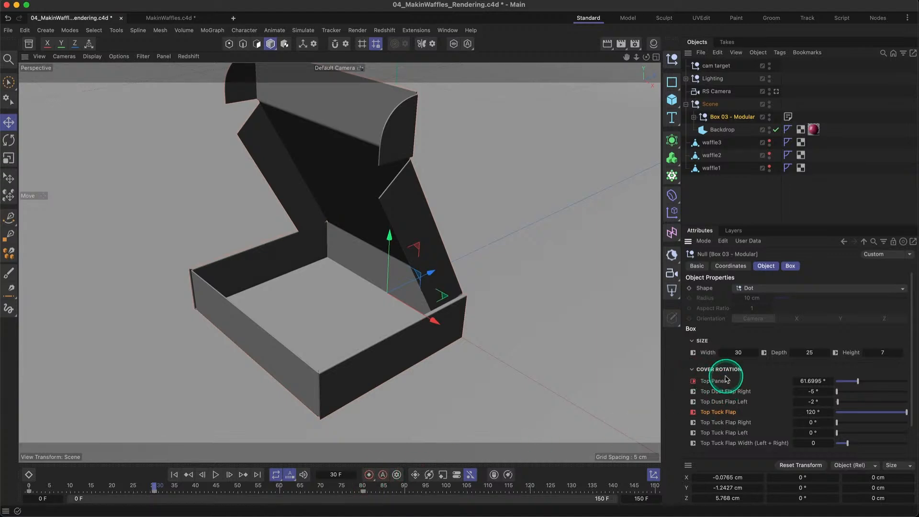
- Set the Top Tuck Flap to 75° at frame 80 so it rests on the floor, and keyframe it
click(363, 486)
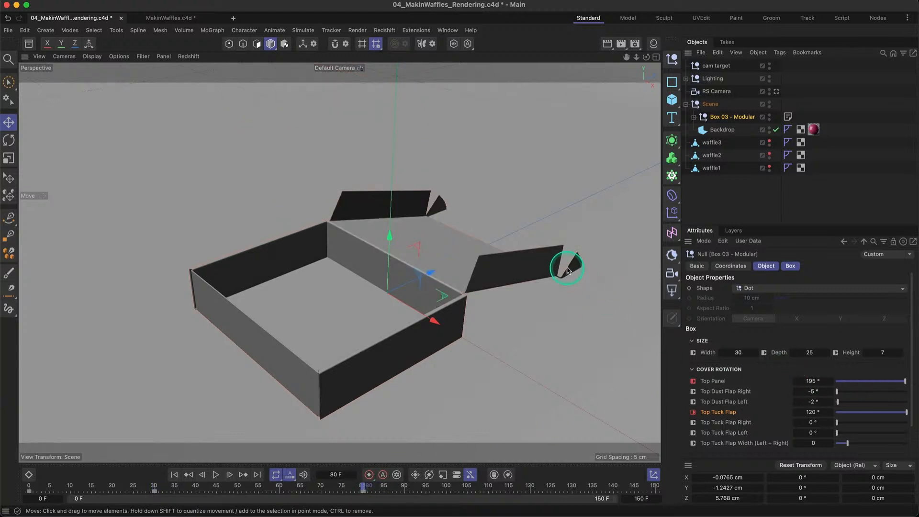
alt+drag(573, 270, 501, 237)
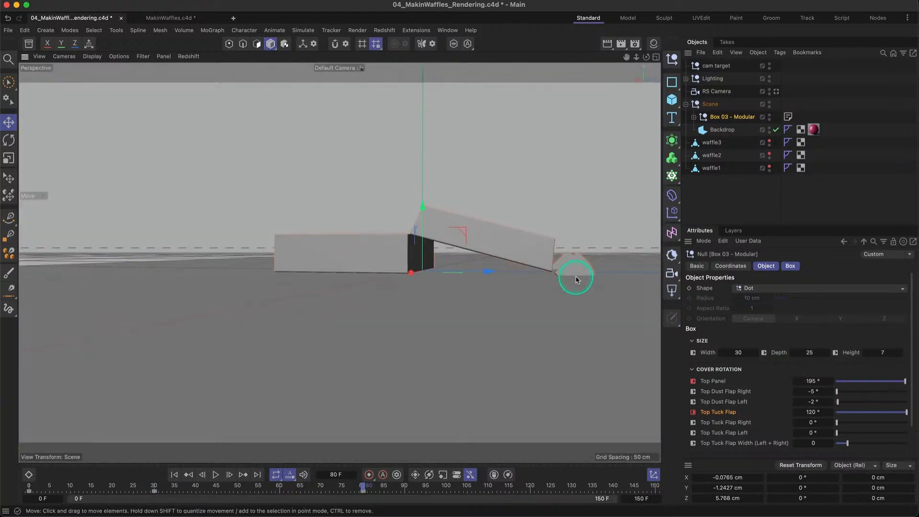
alt+drag(574, 272, 508, 272)
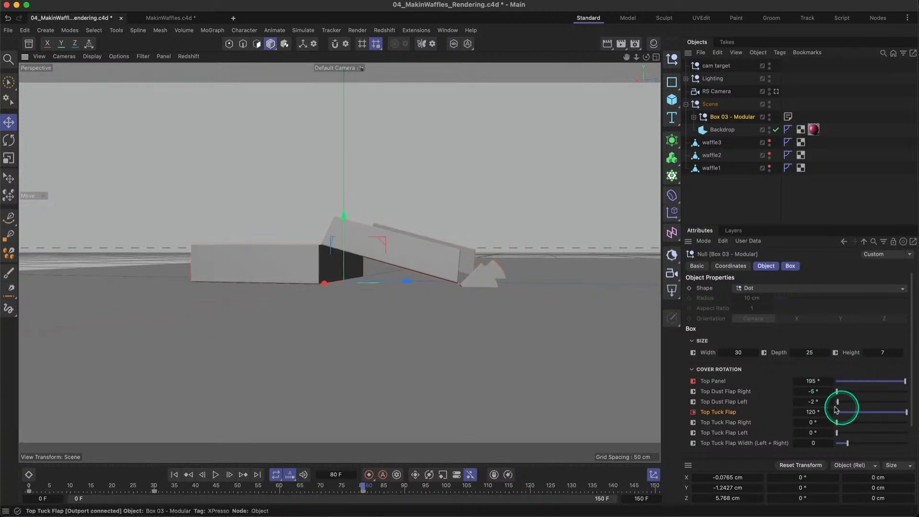
drag(819, 412, 841, 413)
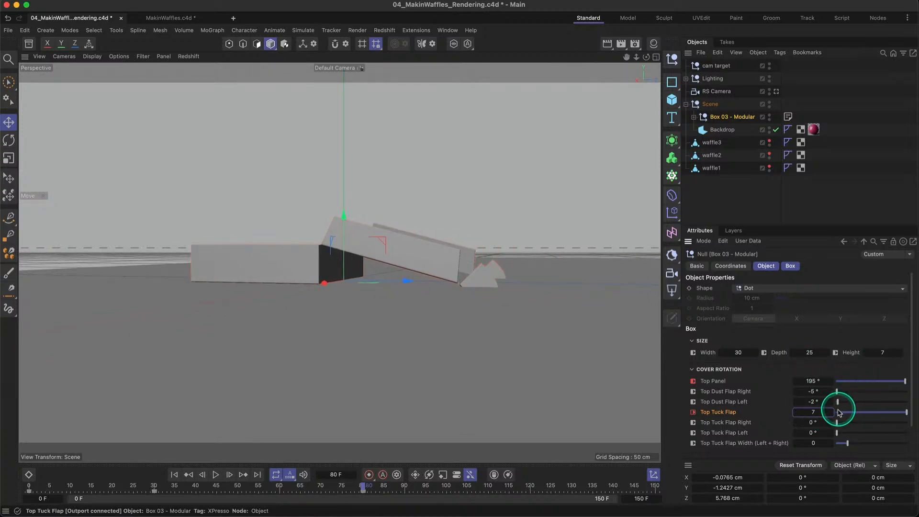
key(Return)
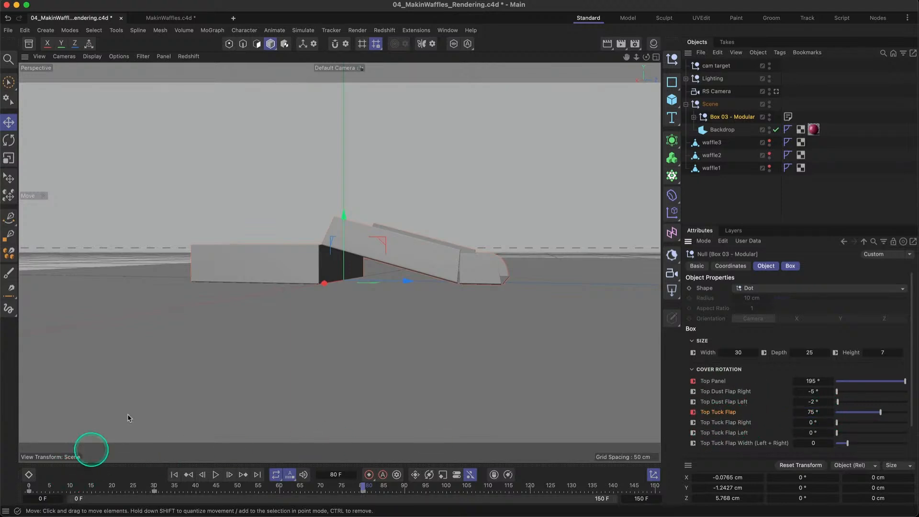
- Scrub through the animation from the start to past frame 80 to check the lid and tuck flap movement
alt+drag(247, 272, 268, 278)
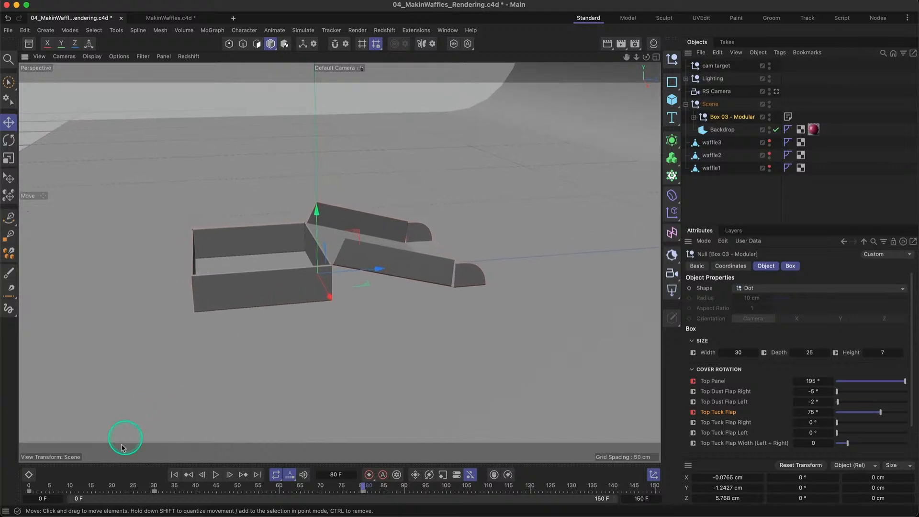
click(26, 488)
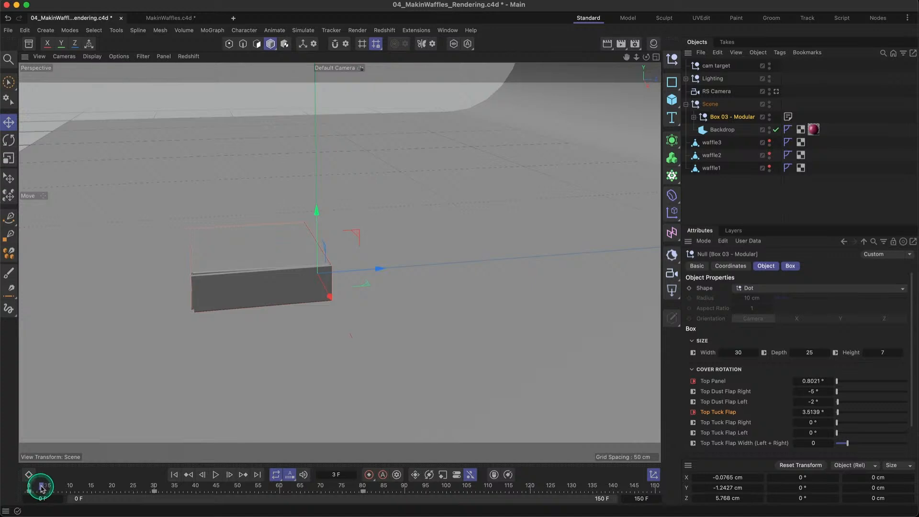
drag(42, 488, 373, 494)
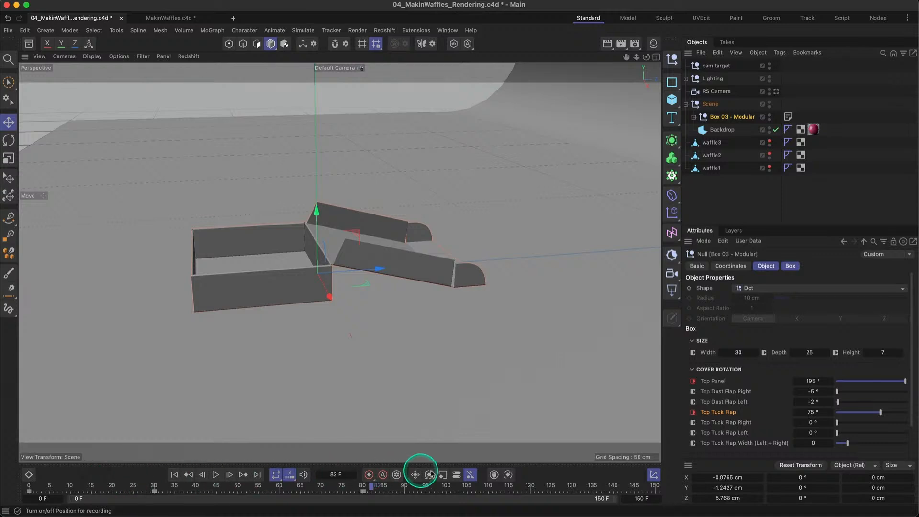
- Open the Dope Sheet timeline, enlarge it and expand the box's Cover Rotation tracks
click(28, 475)
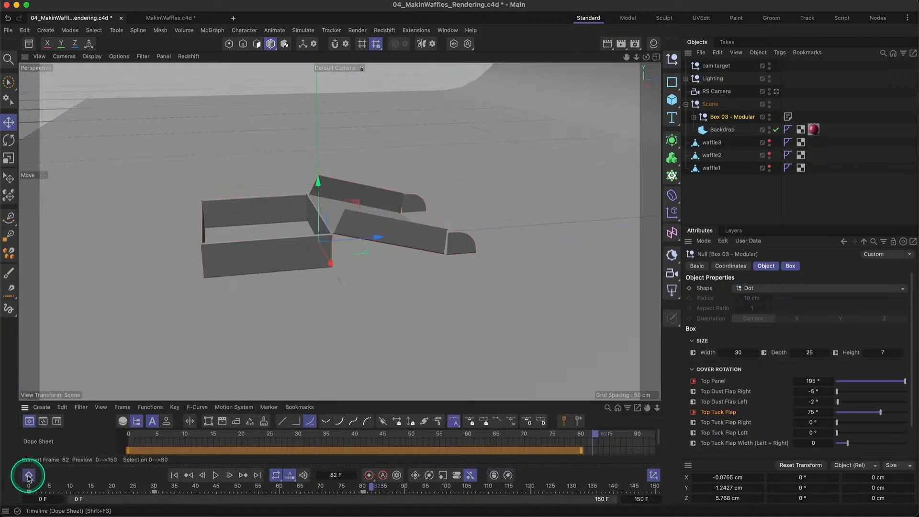
mouse_move(115, 402)
mouse_down()
mouse_move(140, 226)
mouse_move(134, 175)
mouse_up()
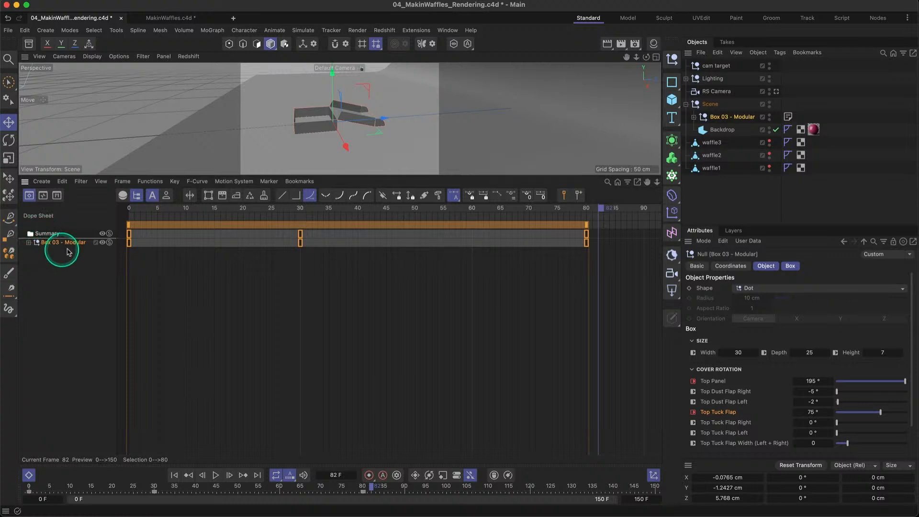
click(28, 242)
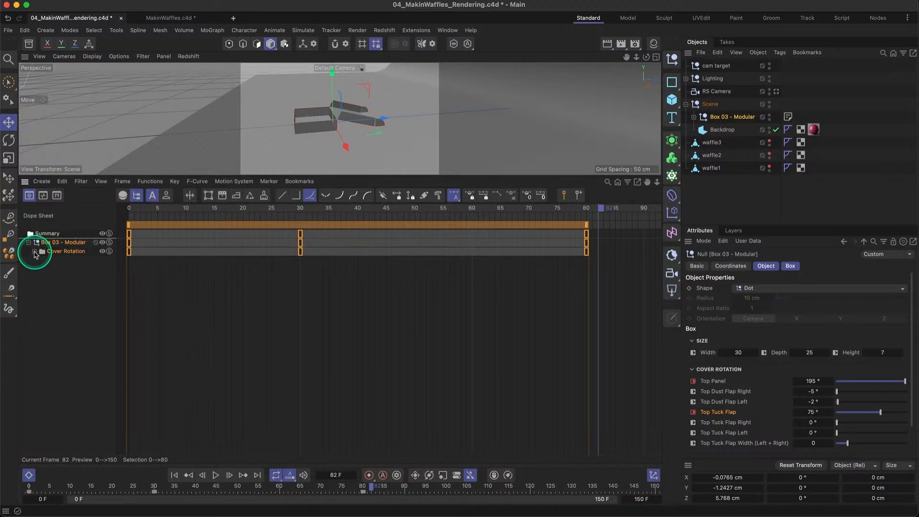
click(34, 252)
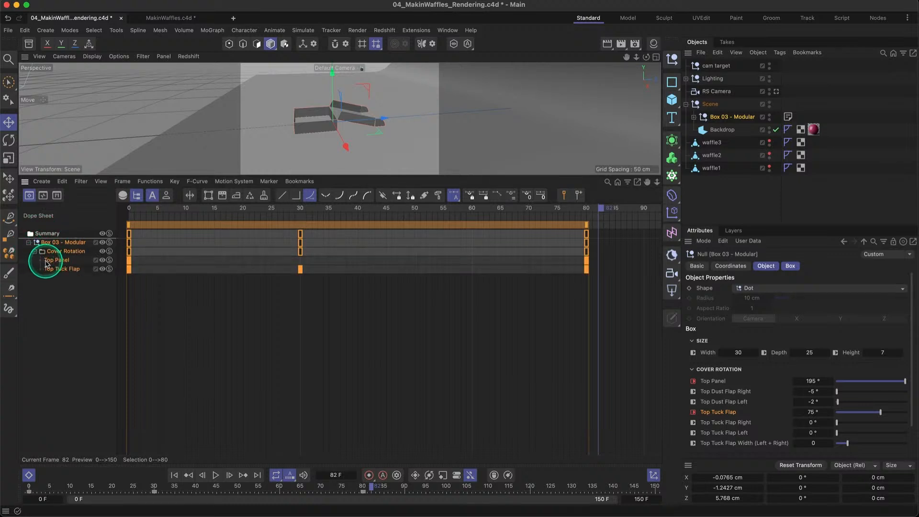
- Examine the animation curves of the Top Panel and Top Tuck Flap tracks, collapsing each one again
click(47, 261)
click(40, 262)
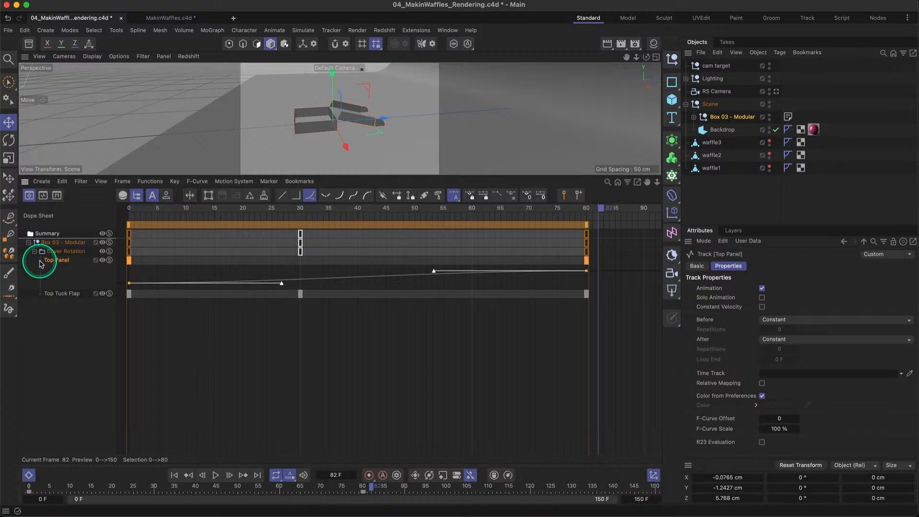
click(40, 262)
click(41, 270)
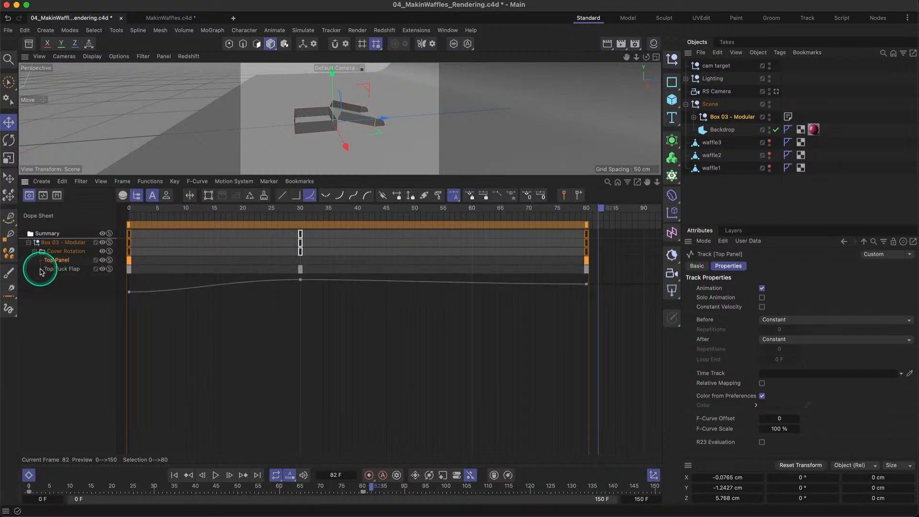
click(41, 270)
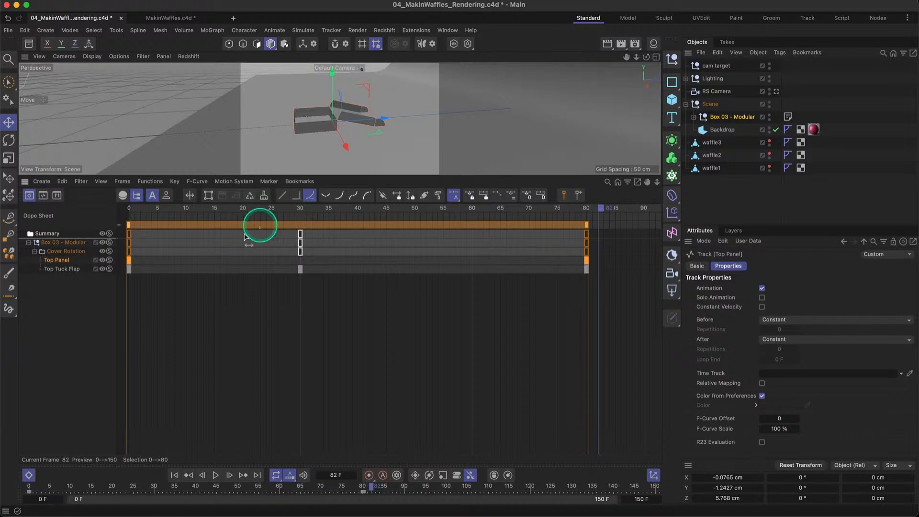
- Move the last Top Panel and Top Tuck Flap keyframes from frame 80 to frame 60
drag(586, 260, 475, 259)
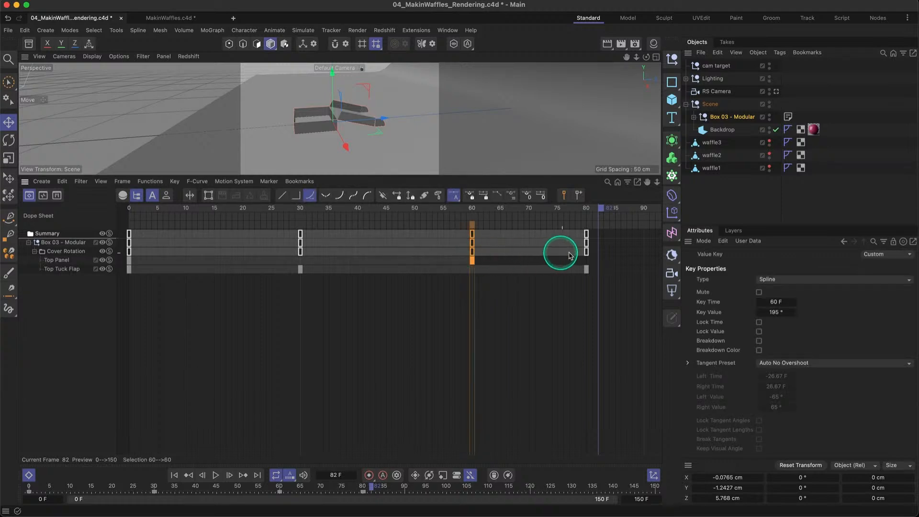
drag(587, 252, 471, 251)
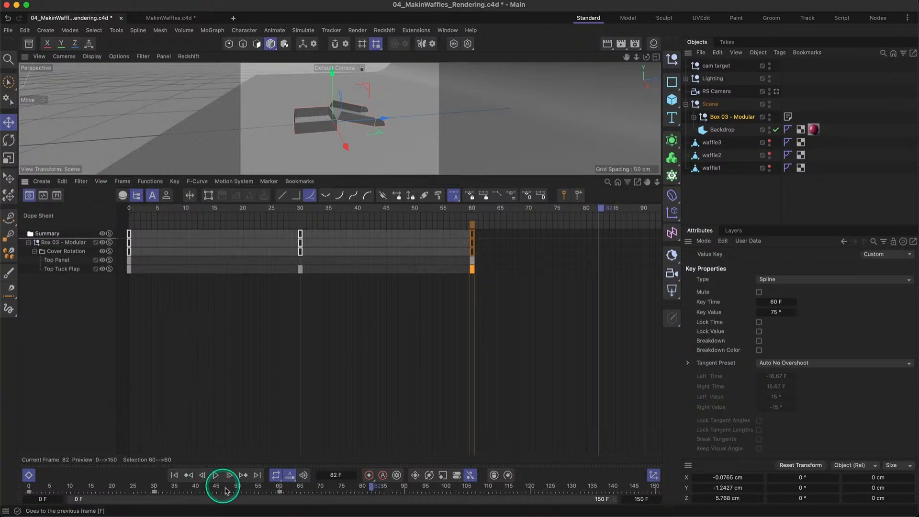
- Play the lid animation from the start and move the last Top Panel and Top Tuck Flap keyframes to frame 80
click(175, 475)
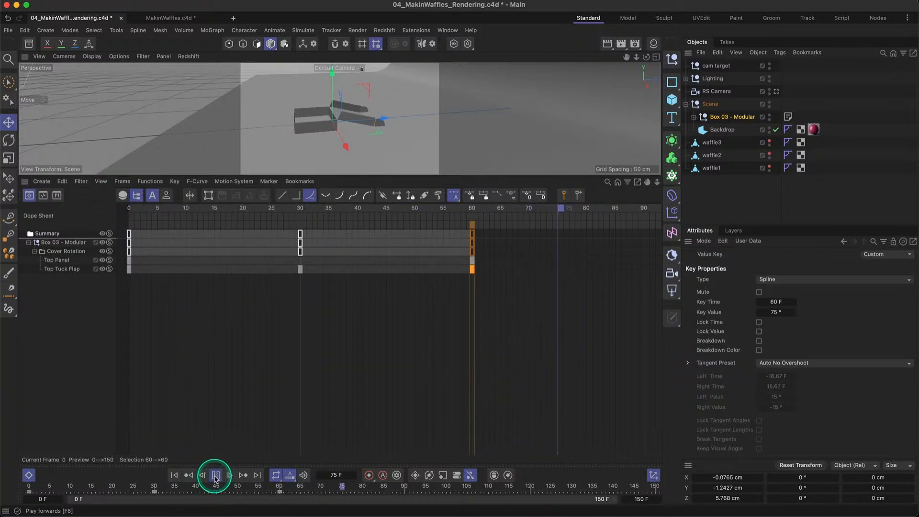
click(215, 476)
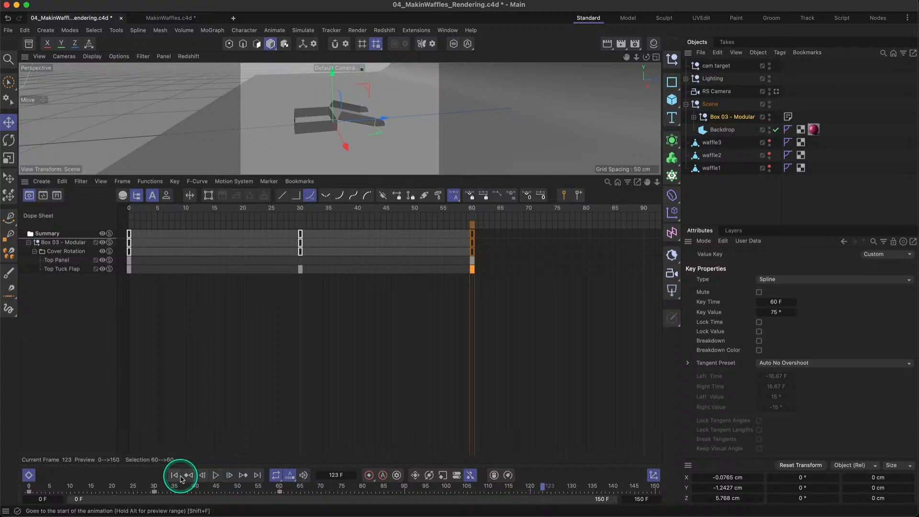
click(174, 475)
drag(472, 238, 587, 236)
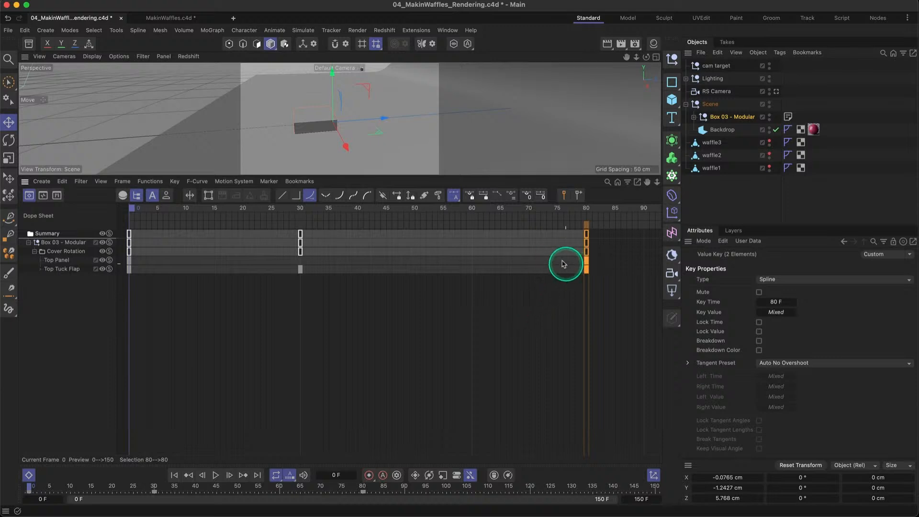
click(562, 277)
- Inspect the last Top Panel keyframe's value in the Dope Sheet and the box's Cover Rotation settings at frame 80
mouse_move(588, 262)
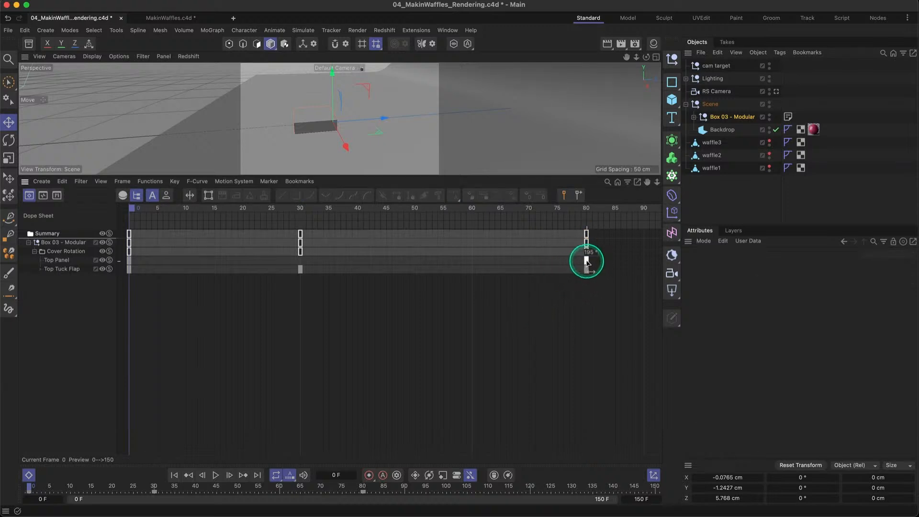
double_click(586, 262)
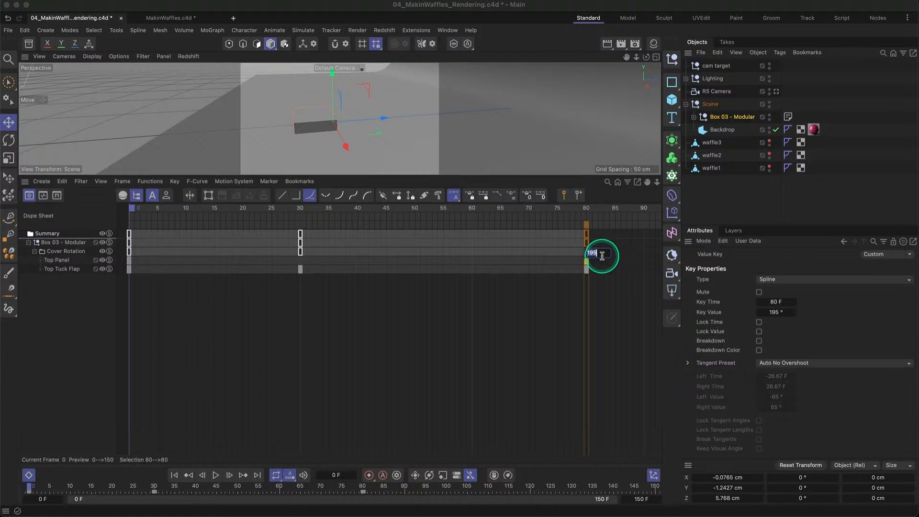
click(723, 116)
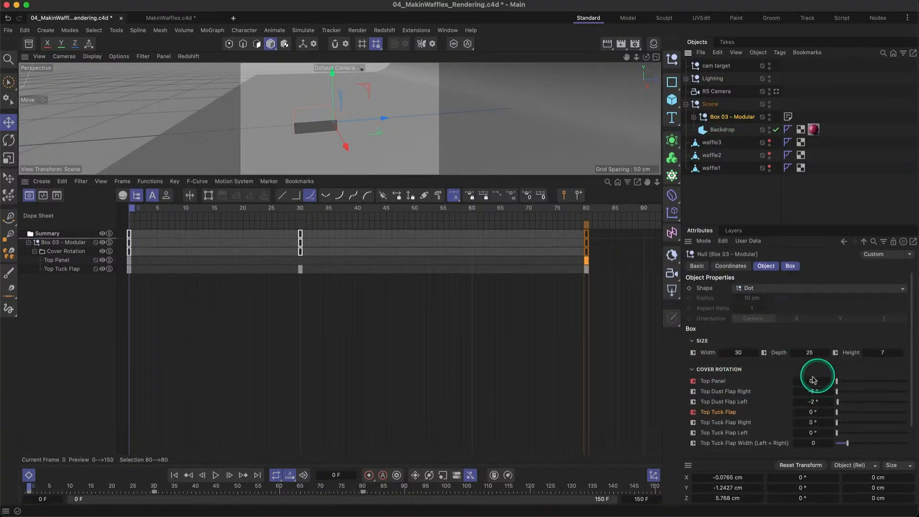
click(586, 261)
click(587, 225)
click(587, 210)
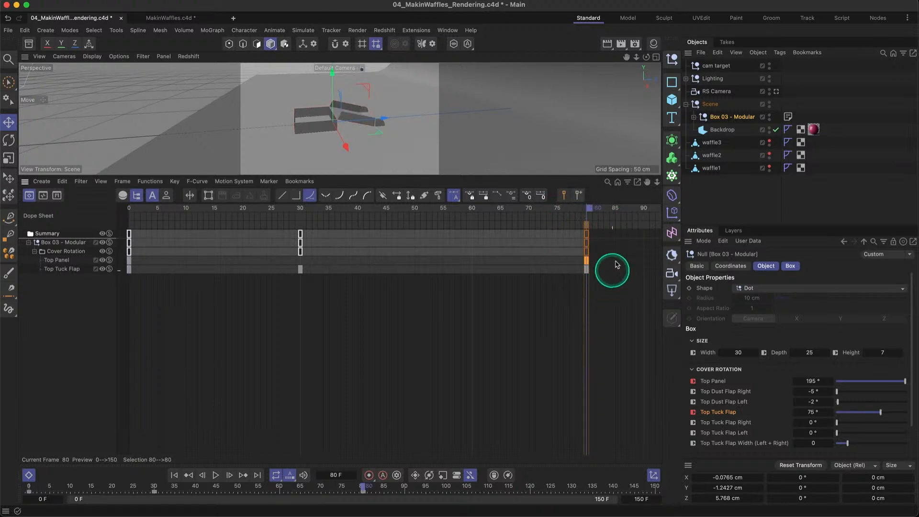
double_click(812, 381)
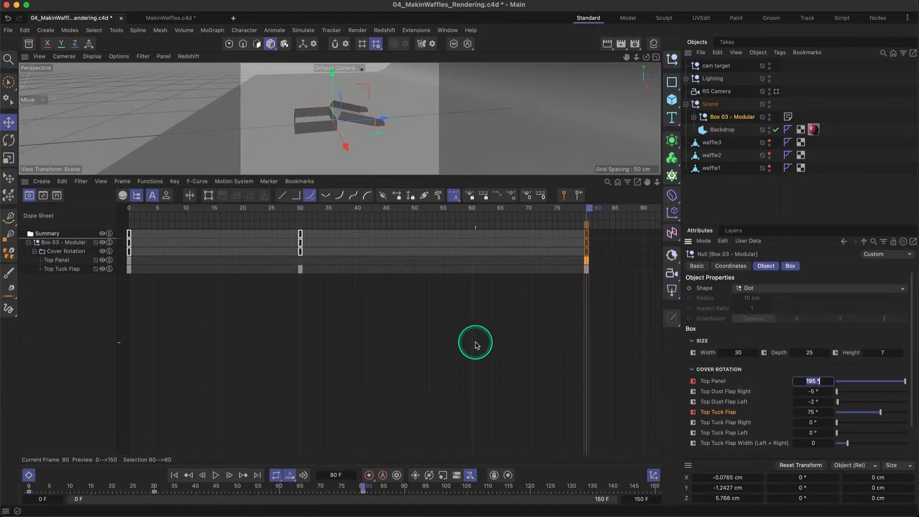
click(587, 260)
click(587, 269)
click(587, 261)
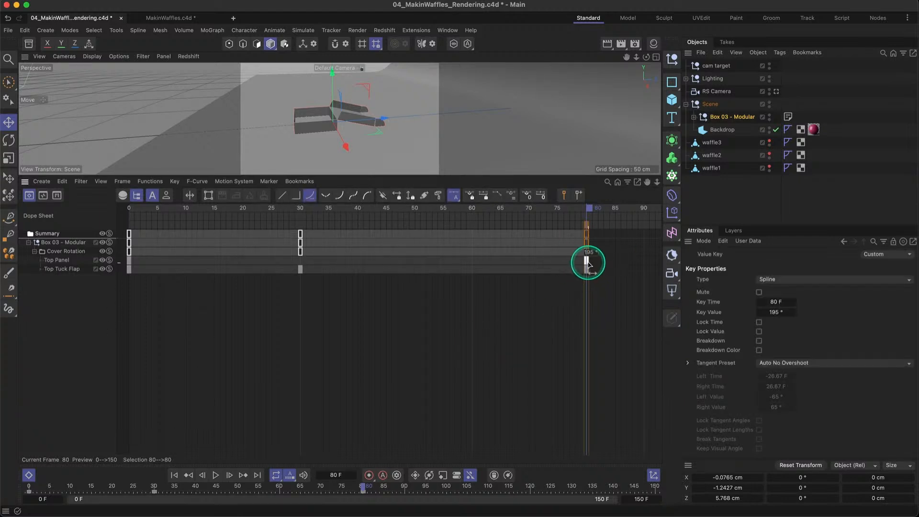
right_click(586, 260)
click(546, 302)
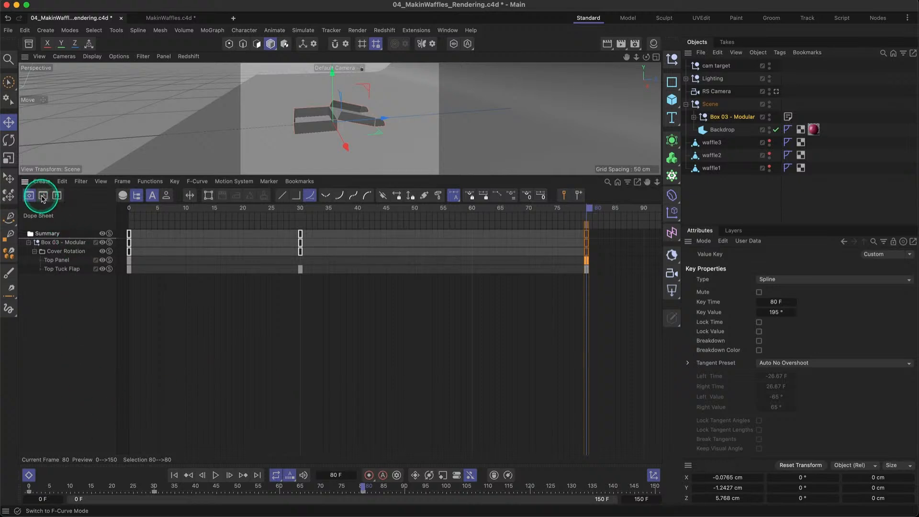
- Try steeper tangents on the first and last Top Panel keys in F-Curve mode, play the result and undo the change
click(43, 196)
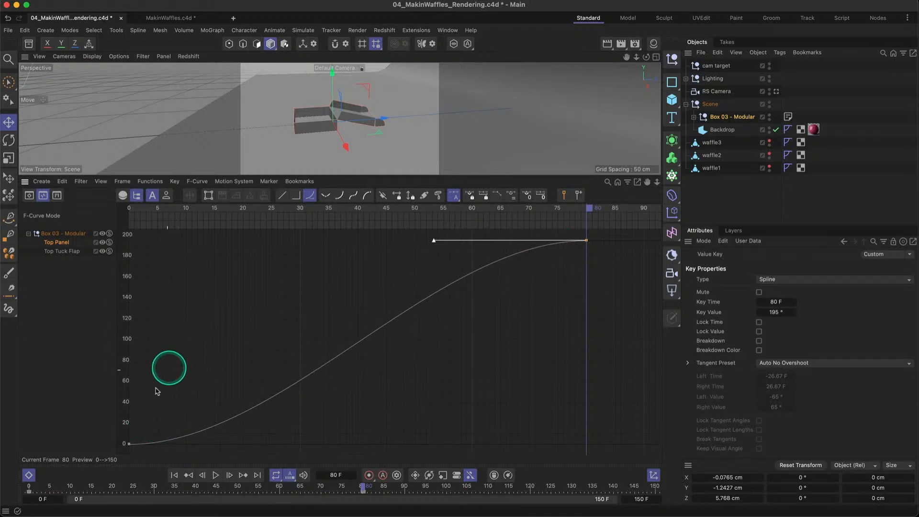
click(130, 444)
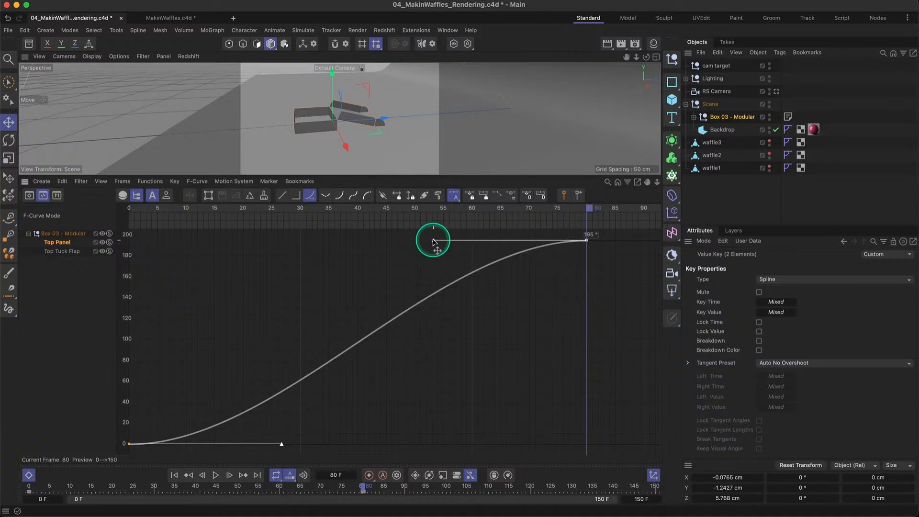
drag(433, 241, 523, 404)
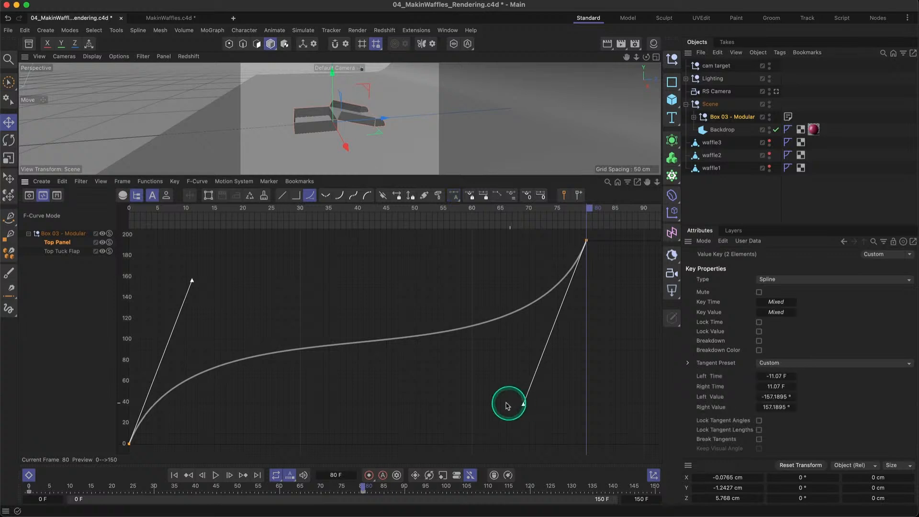
drag(349, 177, 357, 224)
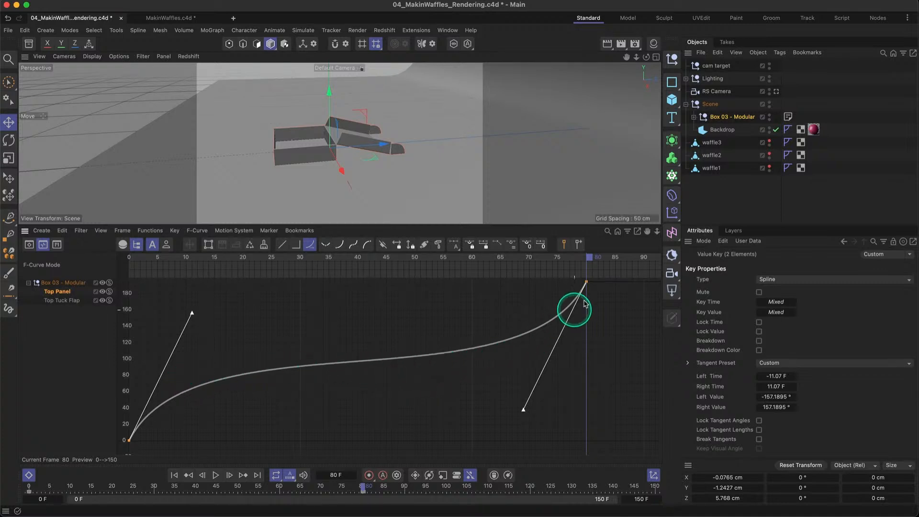
click(174, 474)
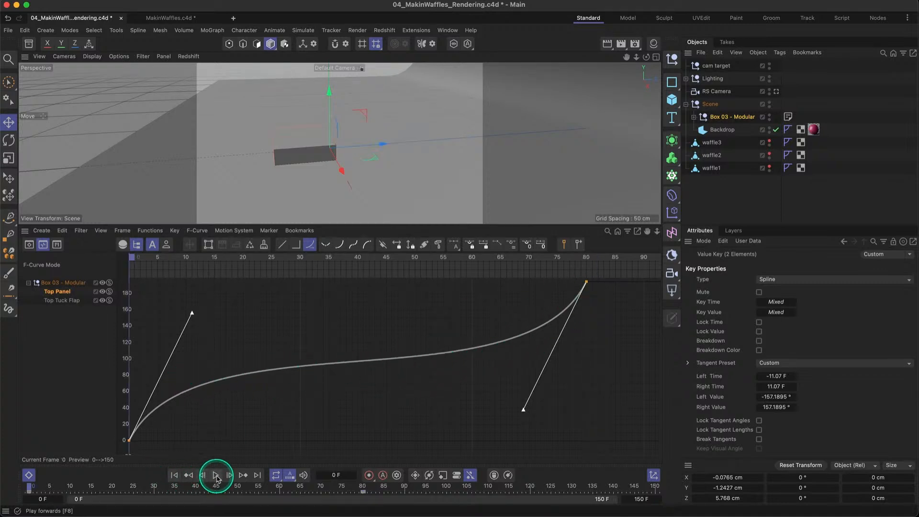
click(216, 475)
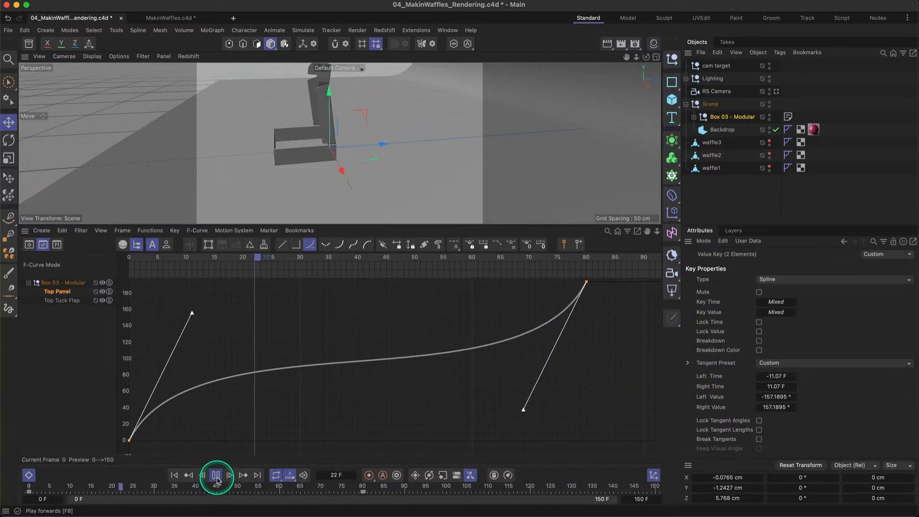
click(213, 478)
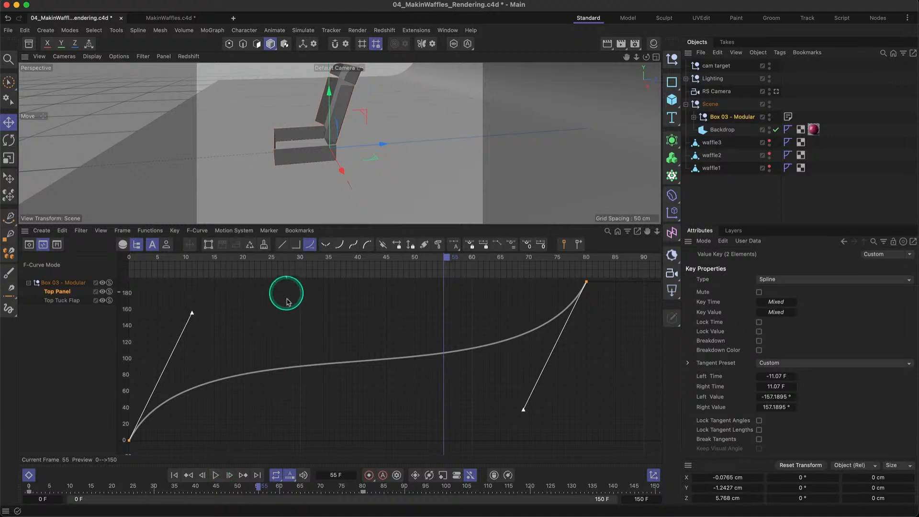
key(super+z)
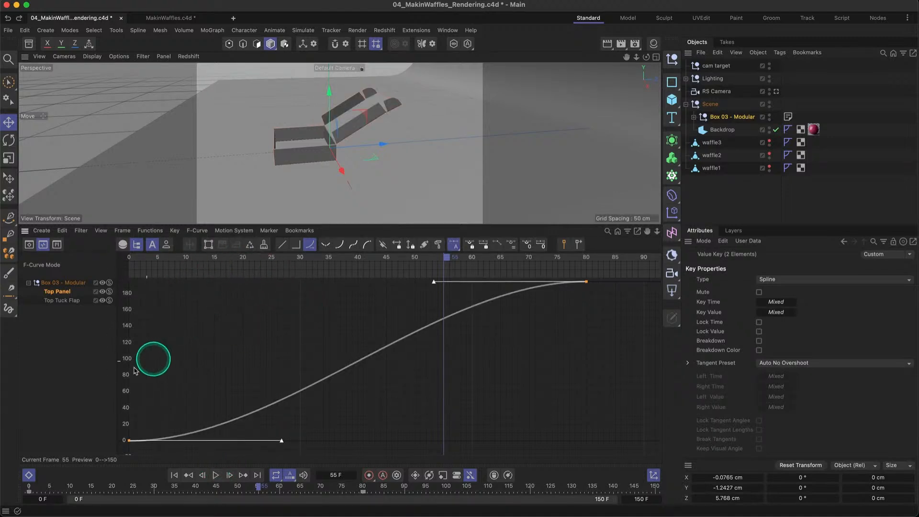
- Close the timeline and make waffle3, waffle2 and waffle1 visible again
click(28, 475)
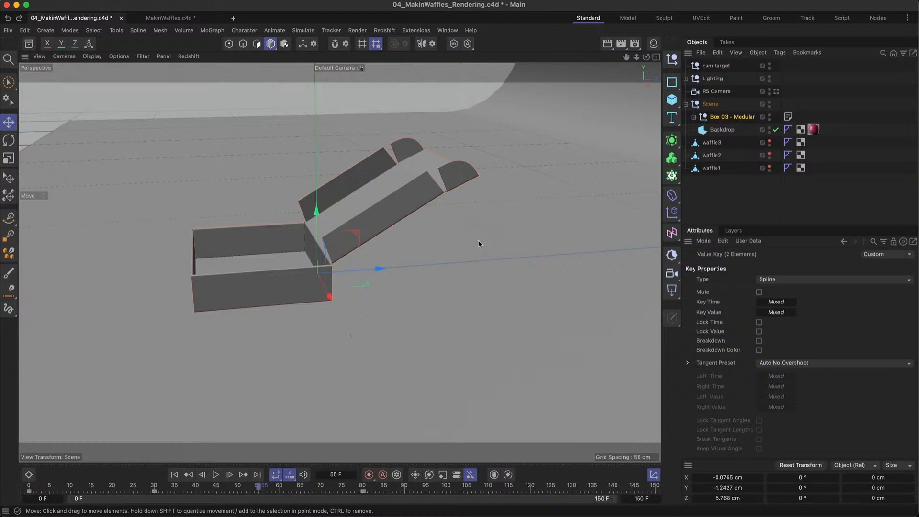
click(396, 317)
alt+drag(371, 299, 371, 320)
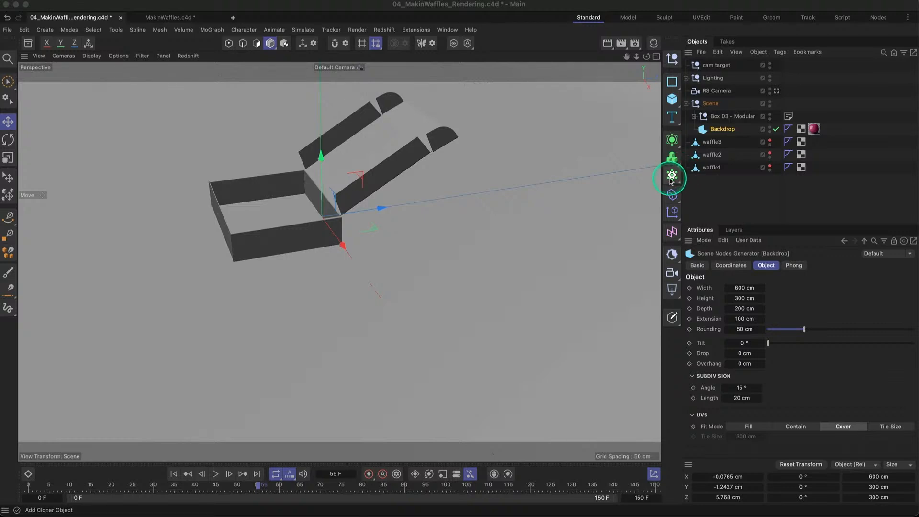
click(770, 141)
click(769, 154)
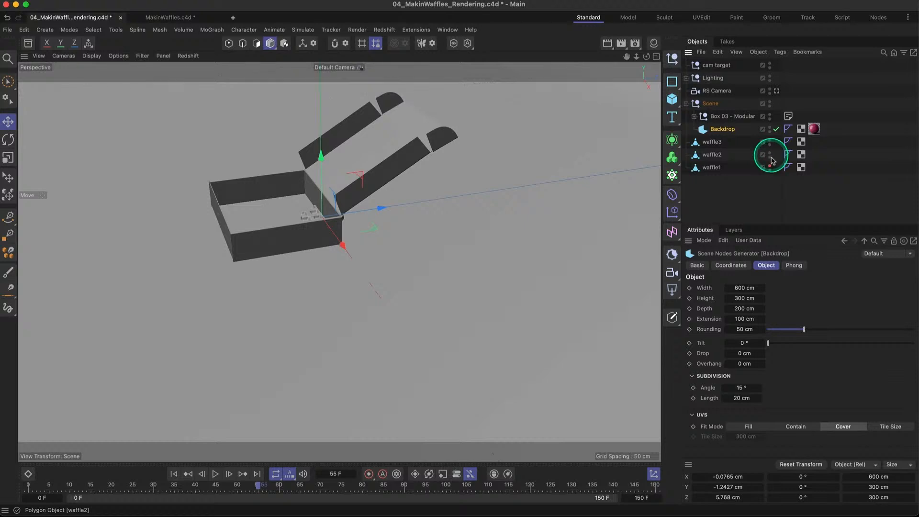
click(769, 167)
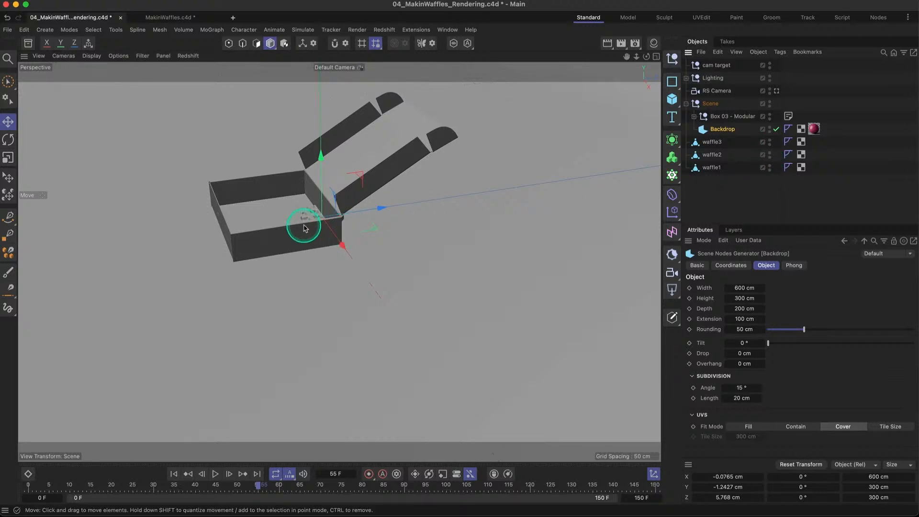
- Add a Cloner object and place waffle1, waffle2 and waffle3 inside it as children
alt+drag(307, 221, 376, 236)
alt+drag(332, 208, 316, 210)
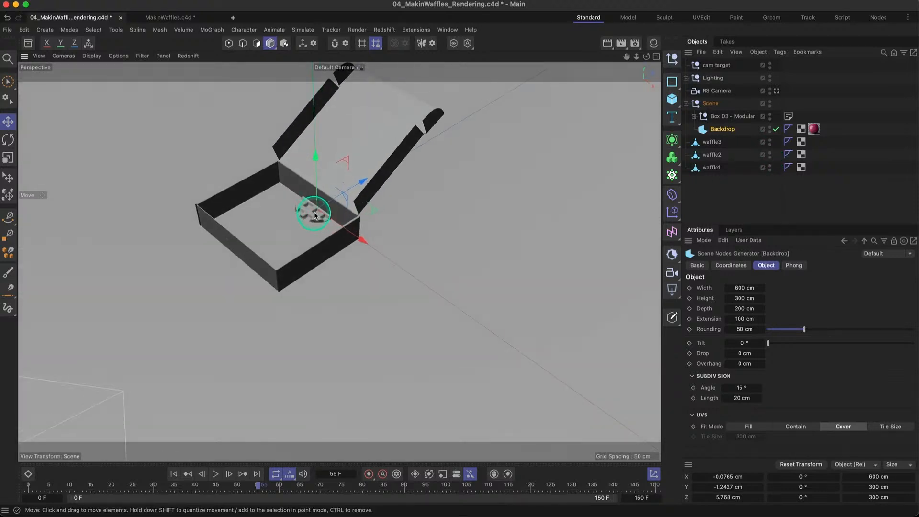
scroll(316, 210, up, 3)
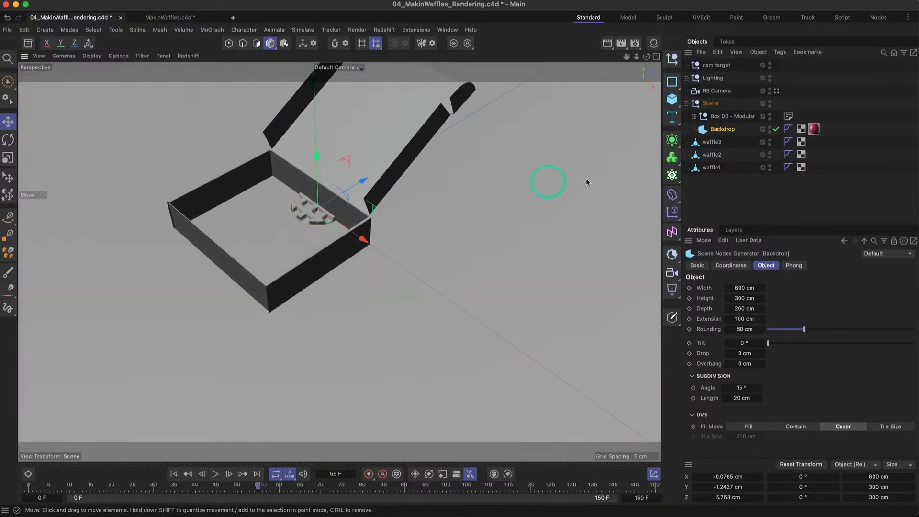
click(672, 176)
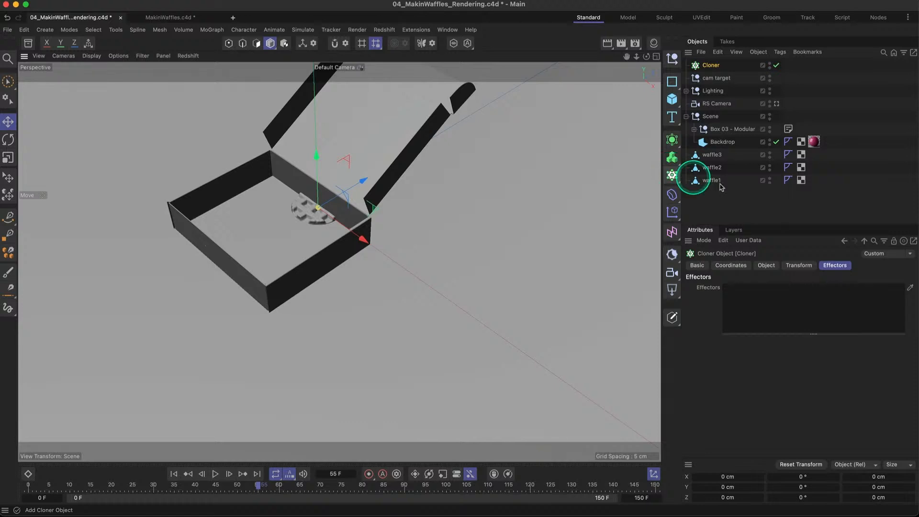
drag(717, 177, 710, 65)
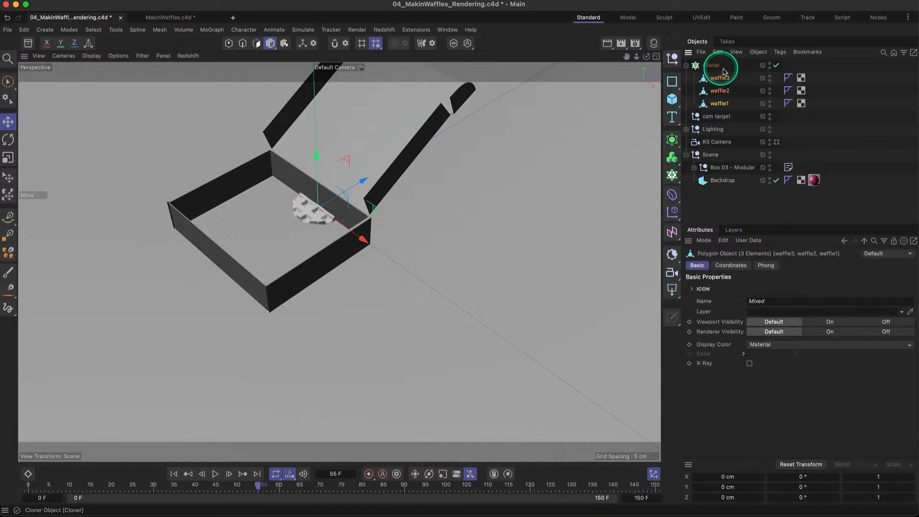
- Set the Cloner's mode to Linear
click(712, 66)
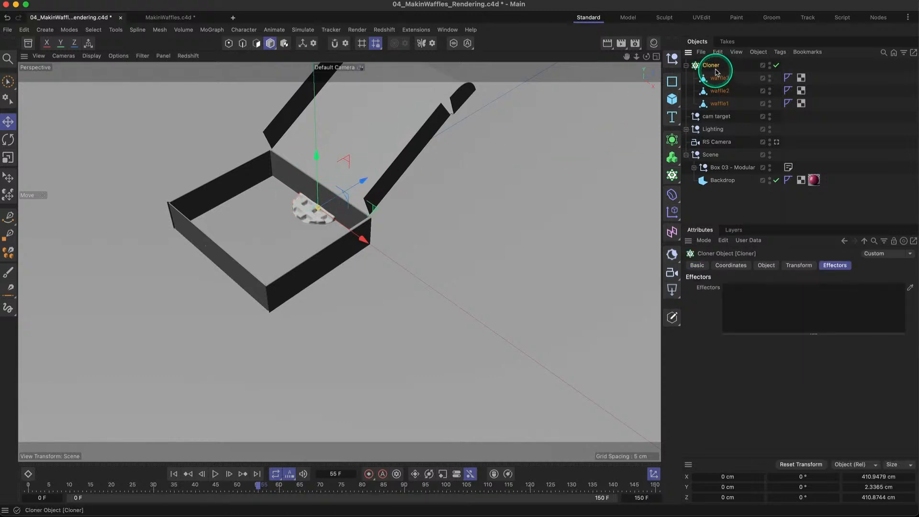
click(765, 265)
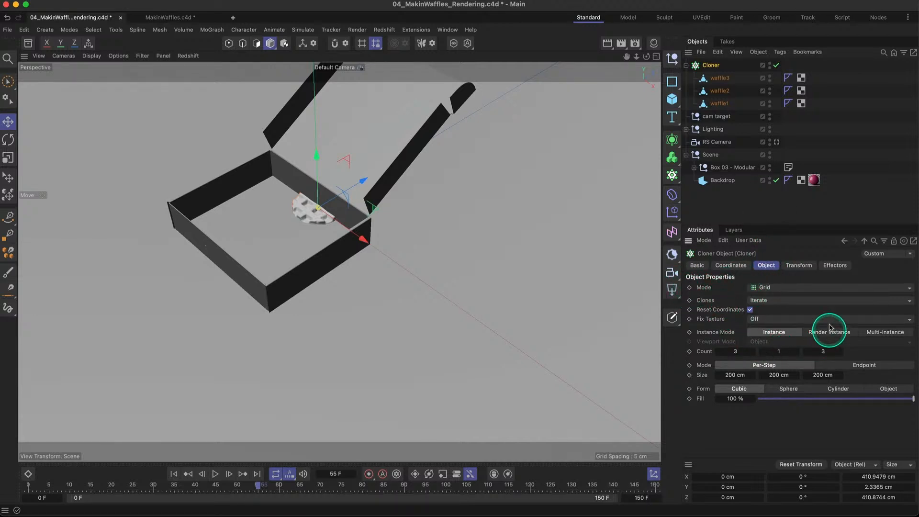
click(764, 289)
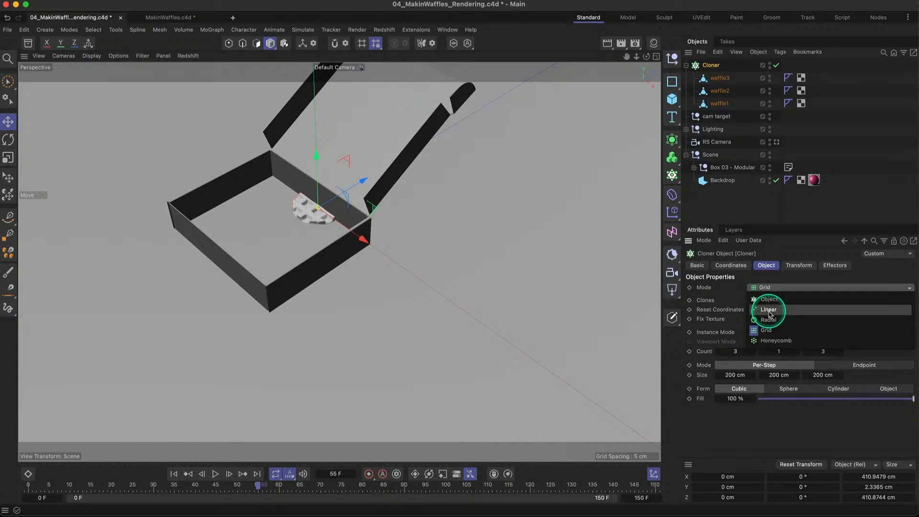
click(769, 311)
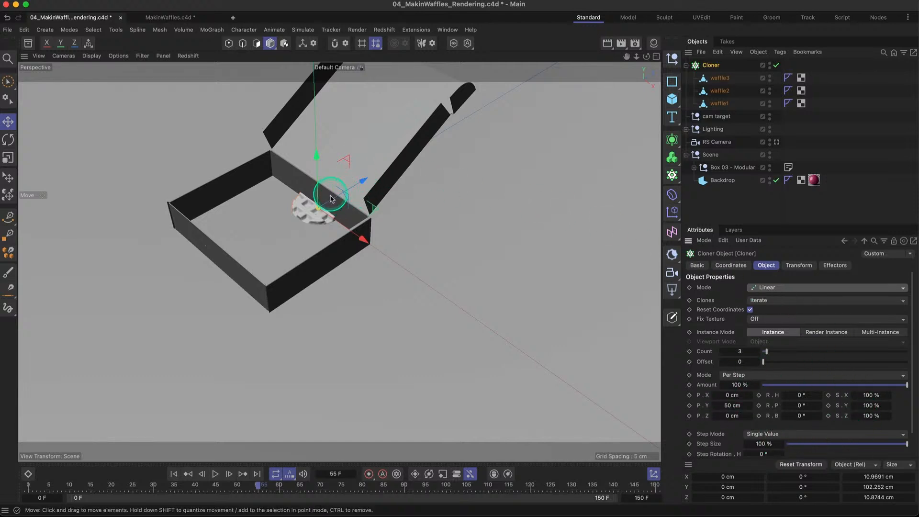
- Set the Cloner's per-step P.Y spacing to 2 cm so the waffles stack closely
alt+drag(322, 207, 328, 306)
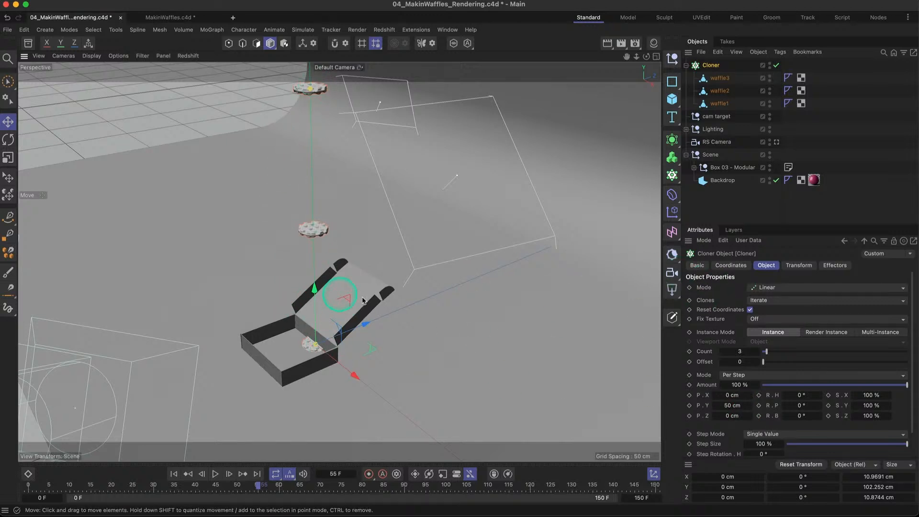
double_click(732, 405)
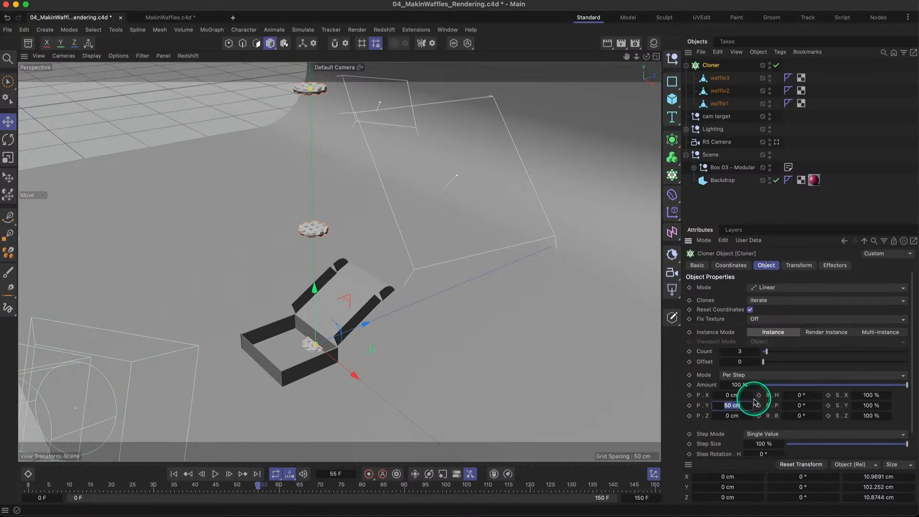
text(2)
key(Return)
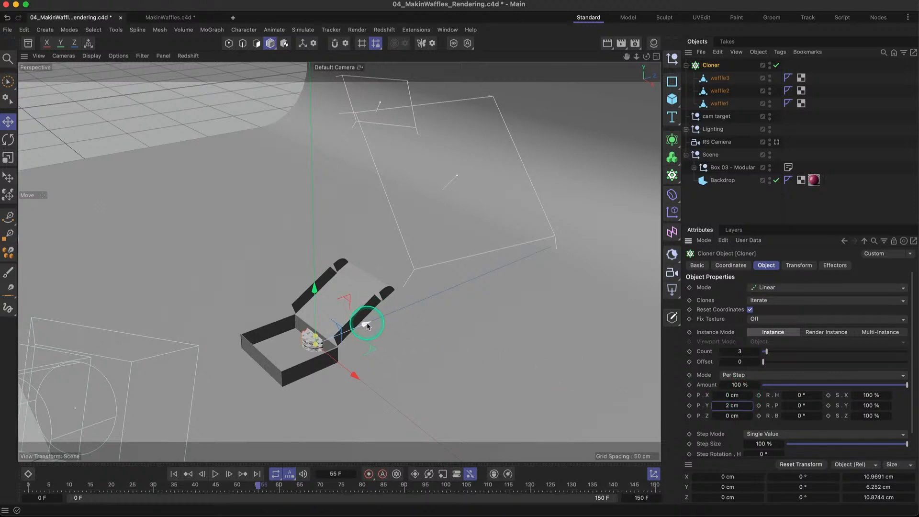
- Move the Cloner along Z to about -10.5 cm so the waffle stack sits in the middle of the box
drag(366, 325, 345, 332)
key(o)
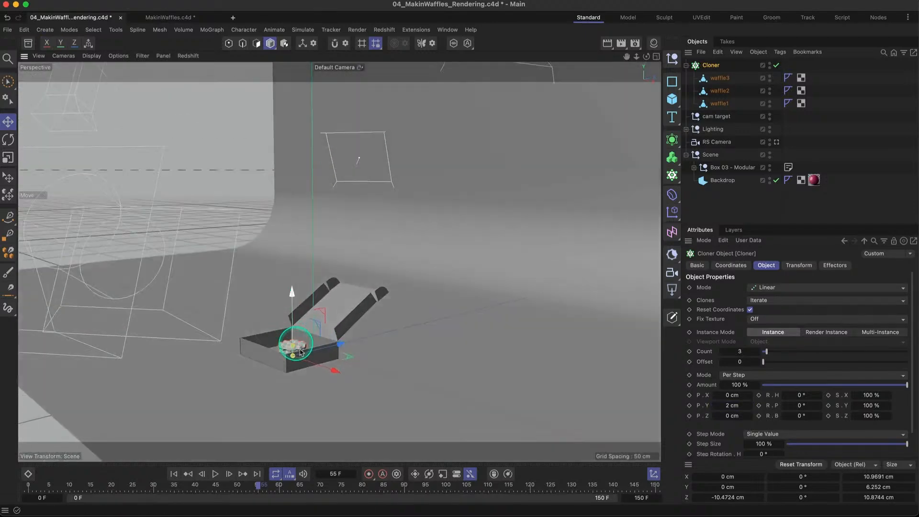
alt+drag(287, 349, 301, 376)
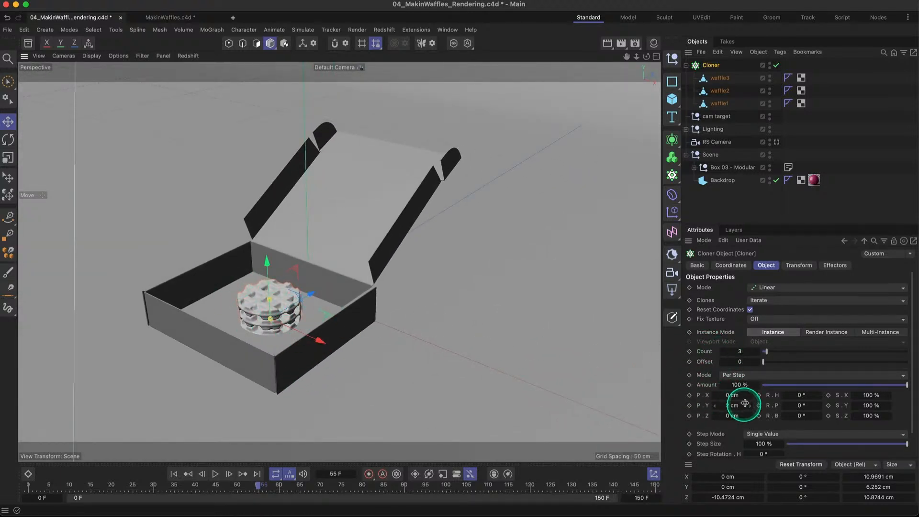
- Set the Cloner's Count to 0 and keyframe it at frame 0
mouse_move(770, 354)
mouse_down()
mouse_move(791, 355)
mouse_move(762, 353)
mouse_up()
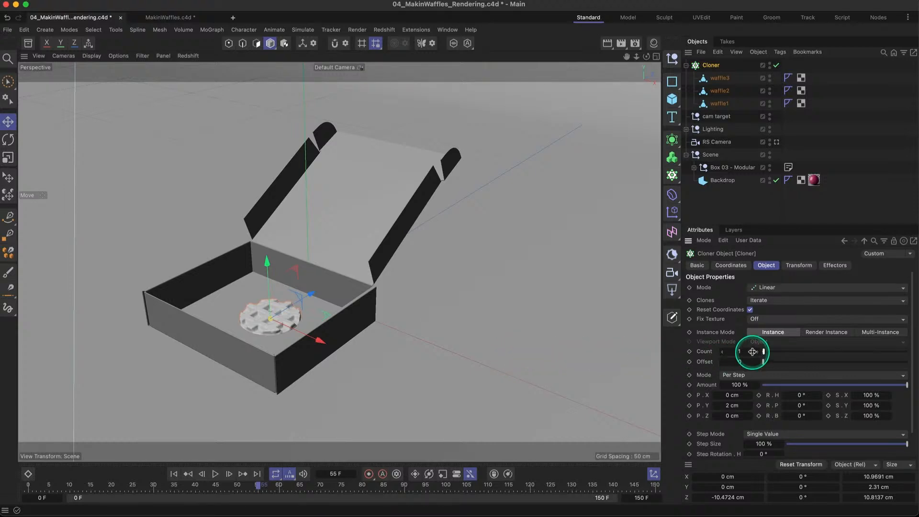
drag(758, 354, 747, 354)
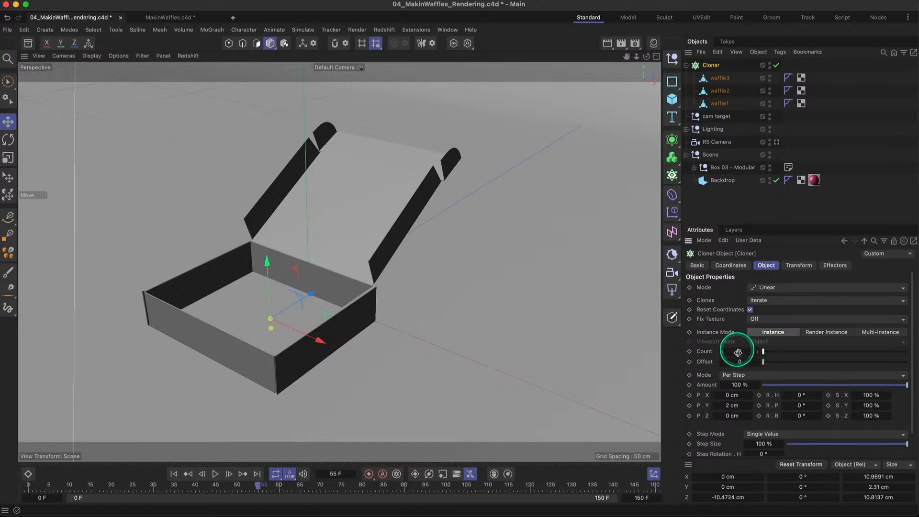
drag(763, 353, 787, 356)
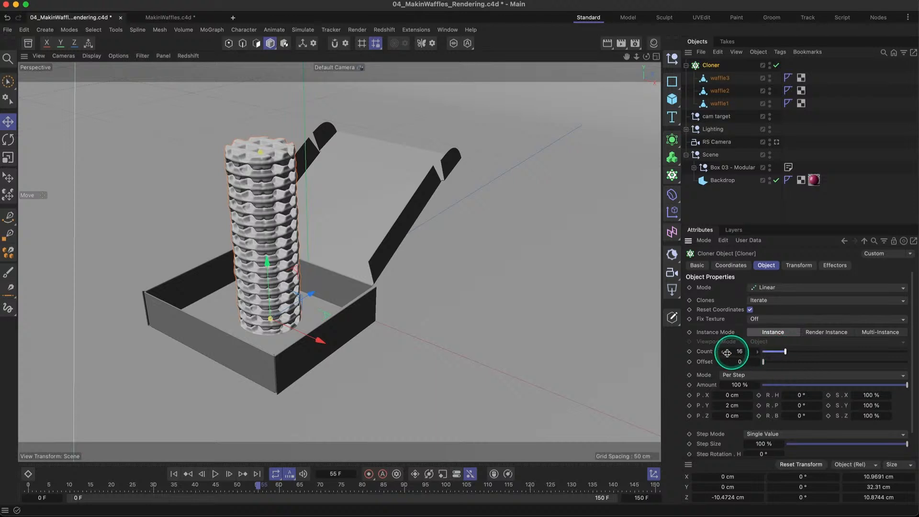
drag(770, 352, 755, 353)
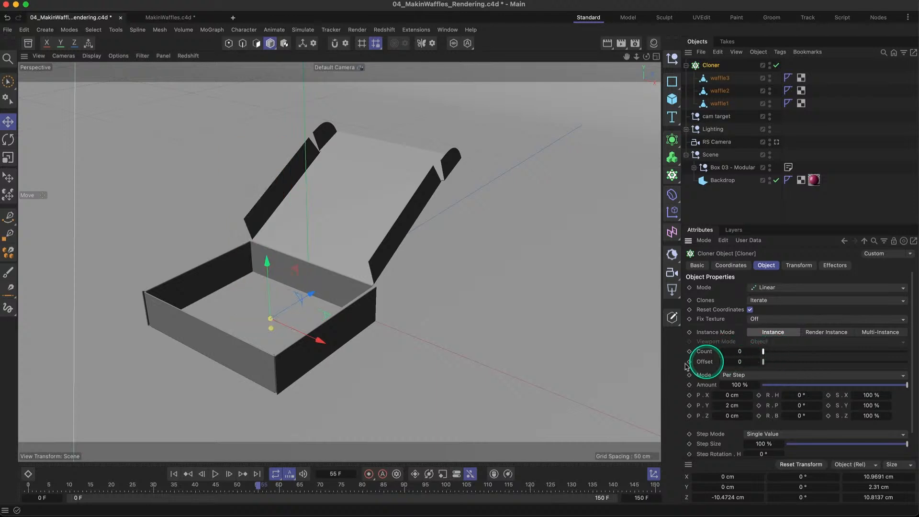
click(174, 475)
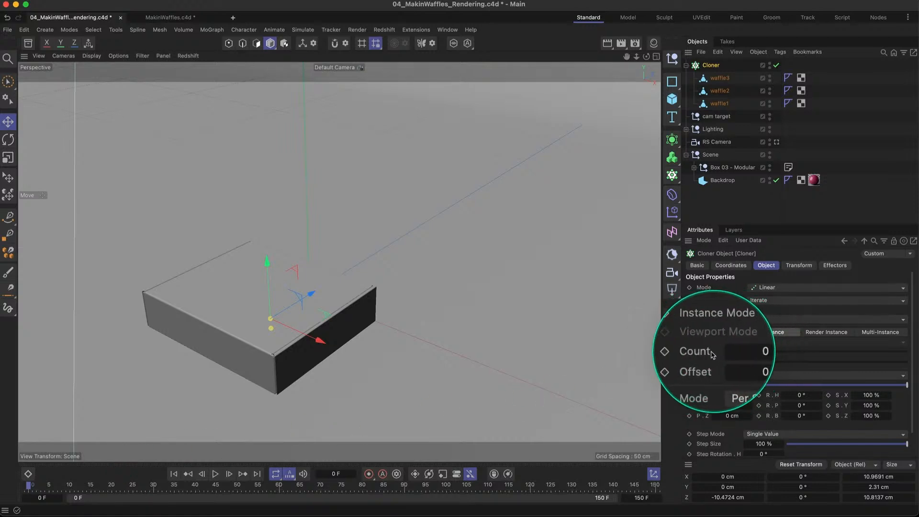
click(689, 351)
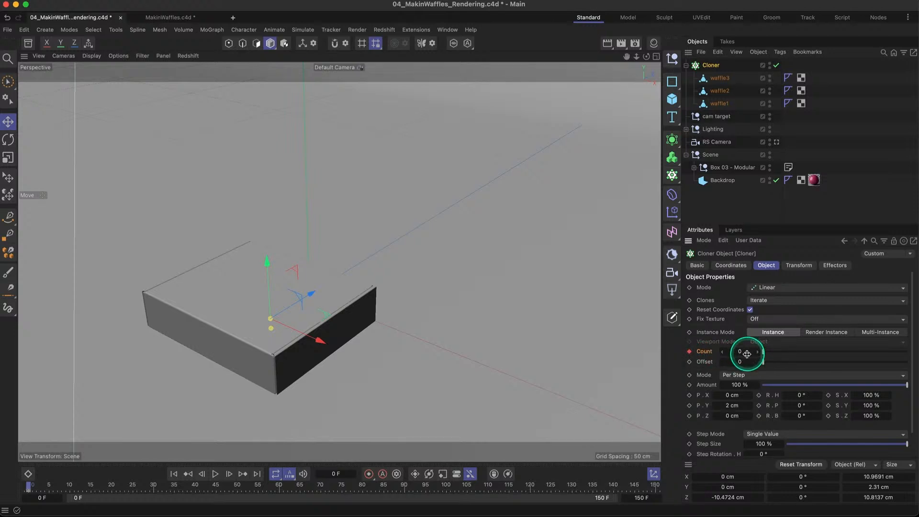
- Set the Cloner's Count to 15 at frame 90 and keyframe it
click(403, 486)
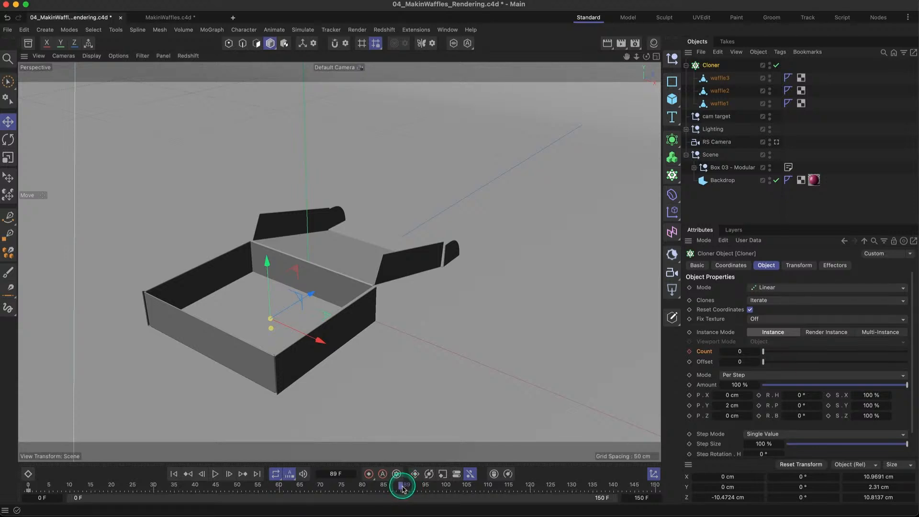
drag(402, 488, 405, 488)
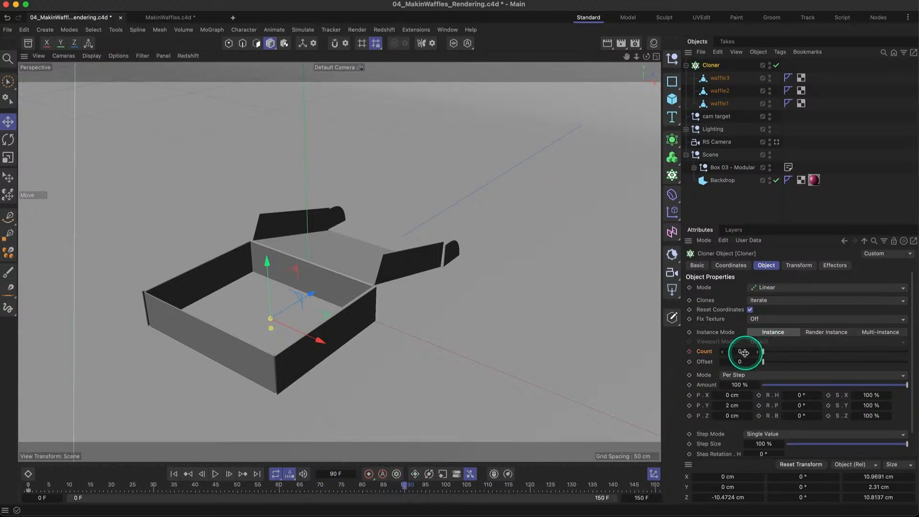
drag(743, 352, 755, 352)
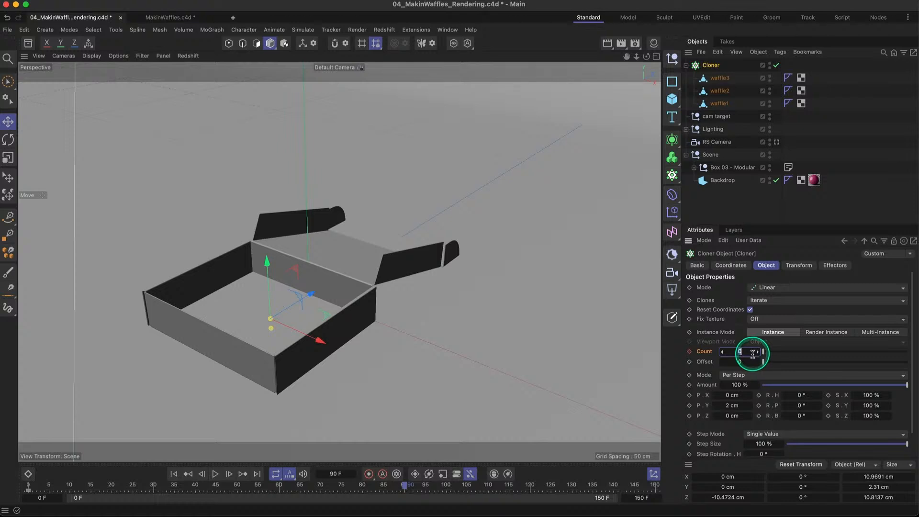
key(Return)
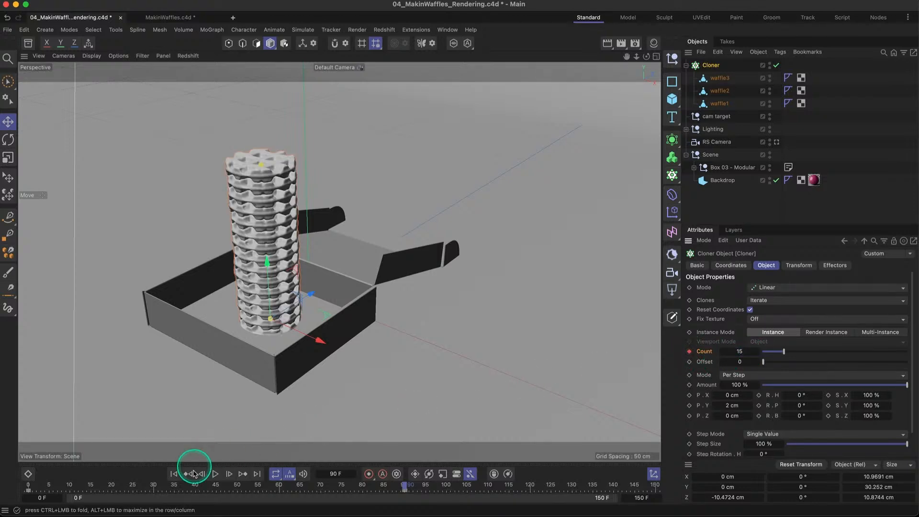
- Play the animation from the start to check how the waffle stack grows as the lid opens
click(174, 473)
click(215, 474)
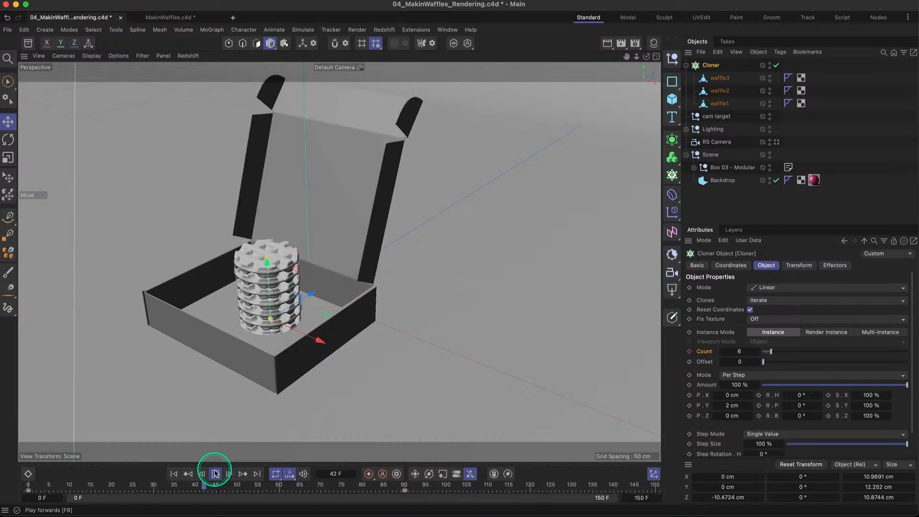
click(216, 474)
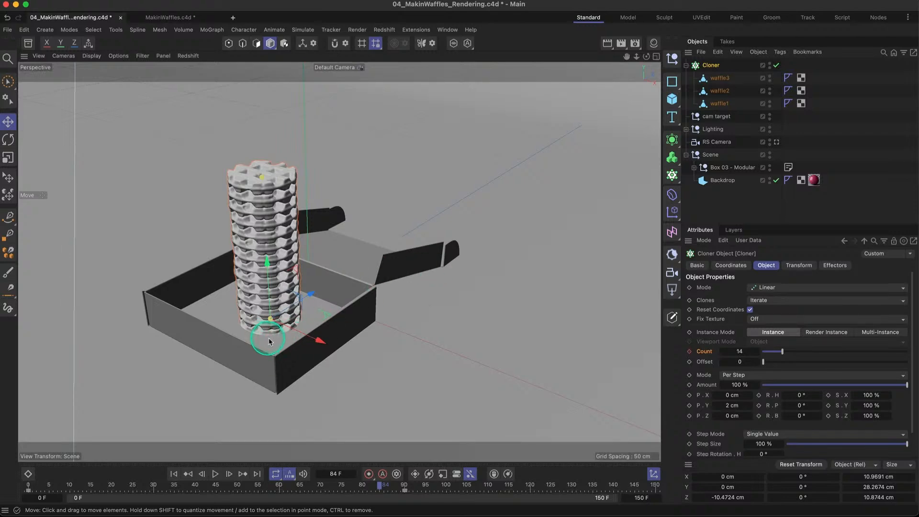
- Raise the Cloner along Y to about 1.76 cm so the lowest waffle clears the box floor
scroll(269, 342, up, 10)
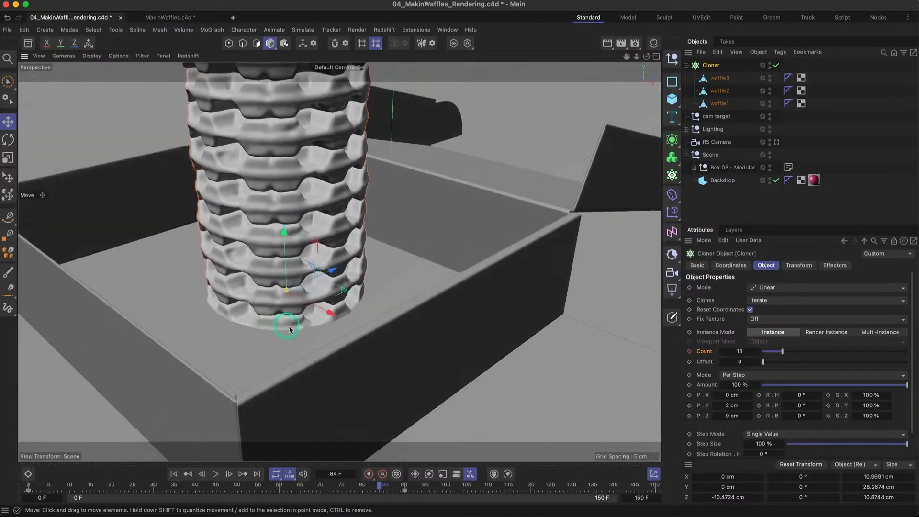
mouse_move(289, 331)
alt+mouse_down()
mouse_move(304, 352)
mouse_move(311, 326)
mouse_move(288, 323)
alt+mouse_up()
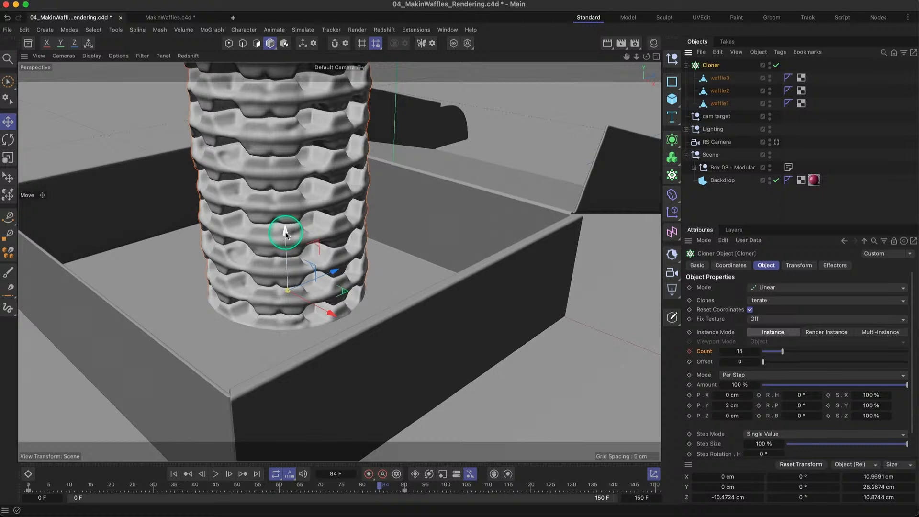
drag(285, 234, 288, 210)
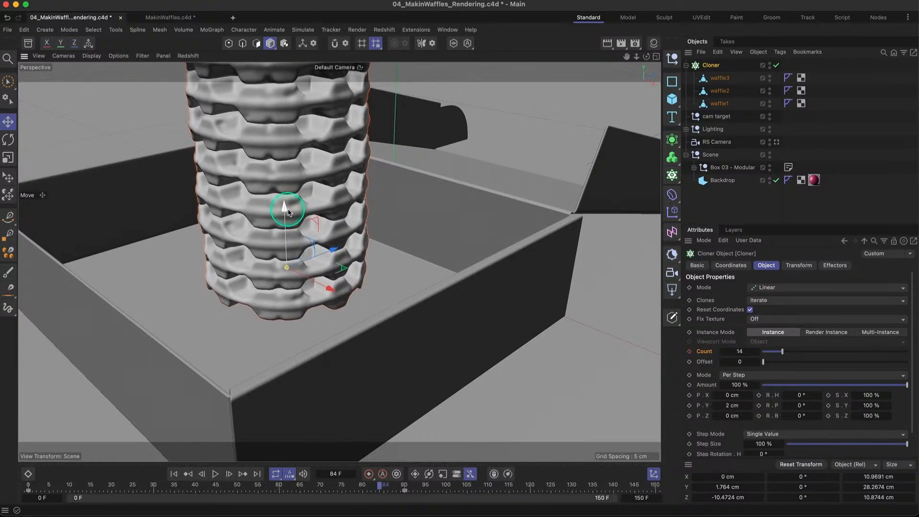
alt+drag(293, 280, 322, 282)
alt+right_drag(368, 264, 344, 253)
alt+drag(362, 238, 338, 266)
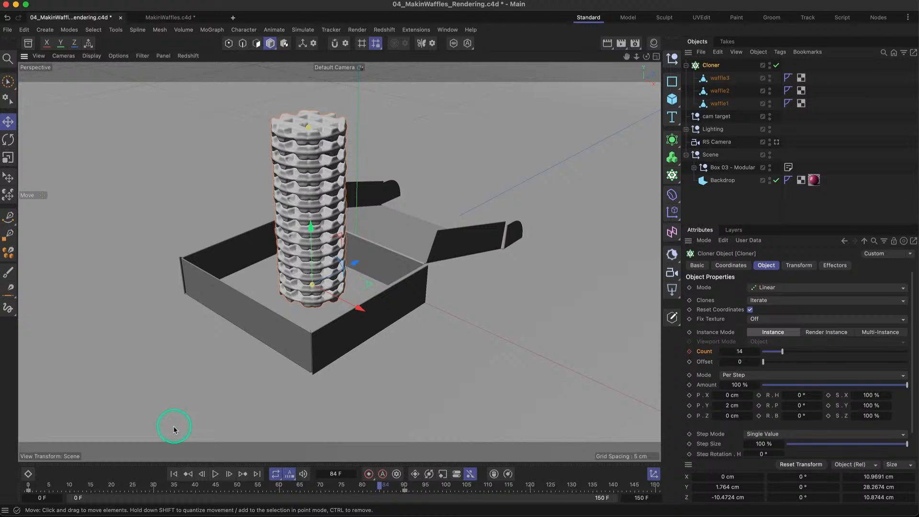
- Return to frame 0 and add a Rigid Body simulation tag to the Cloner
click(172, 471)
click(334, 304)
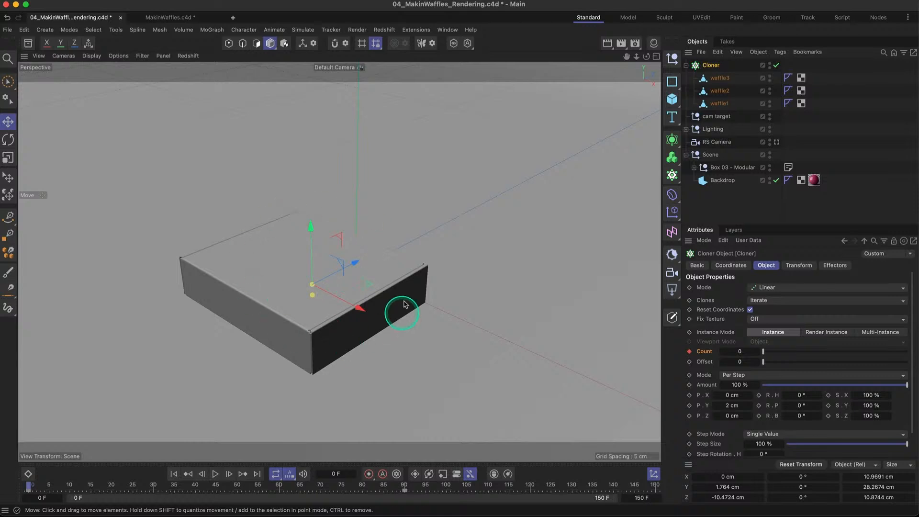
alt+middle_drag(292, 374, 452, 381)
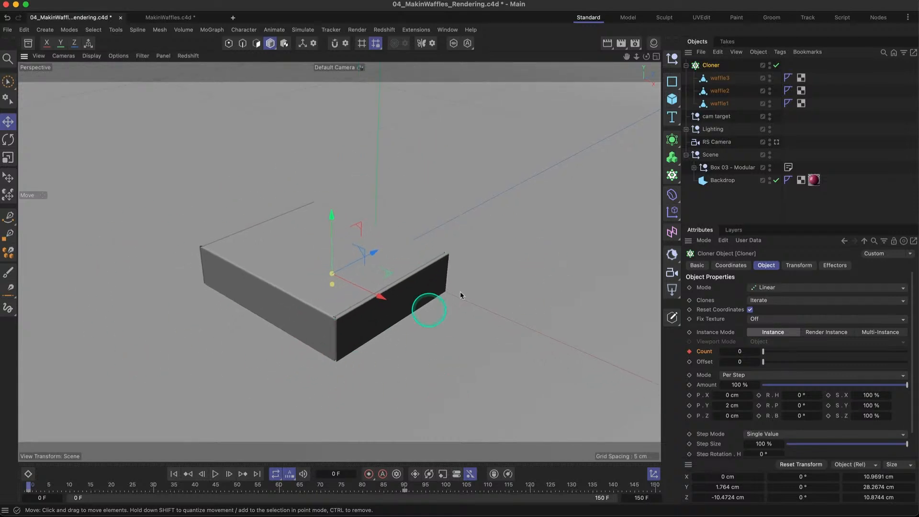
right_click(712, 69)
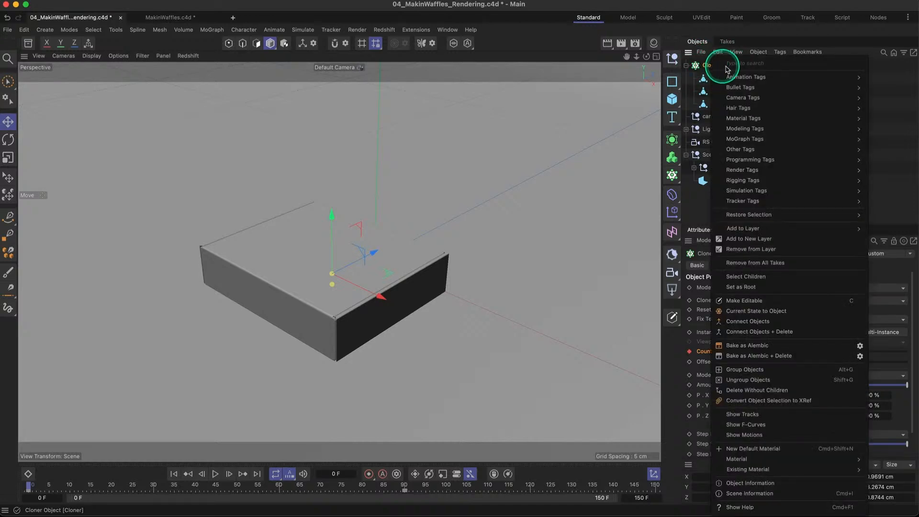
mouse_move(761, 196)
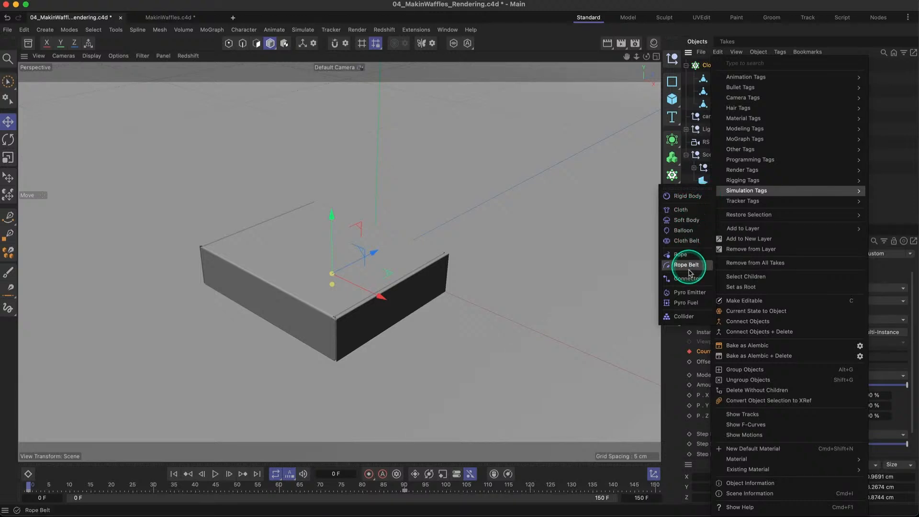
click(693, 197)
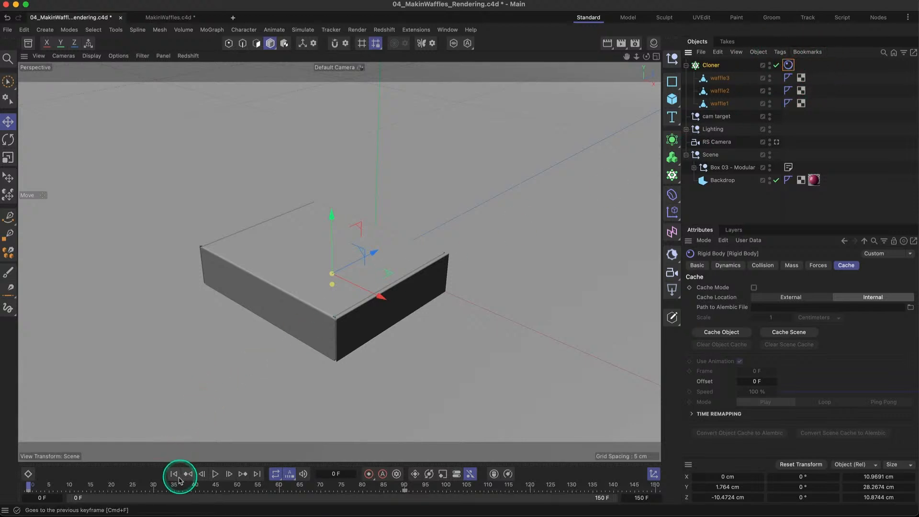
- Play the rigid body simulation and examine how the waffles behave around the box
click(215, 474)
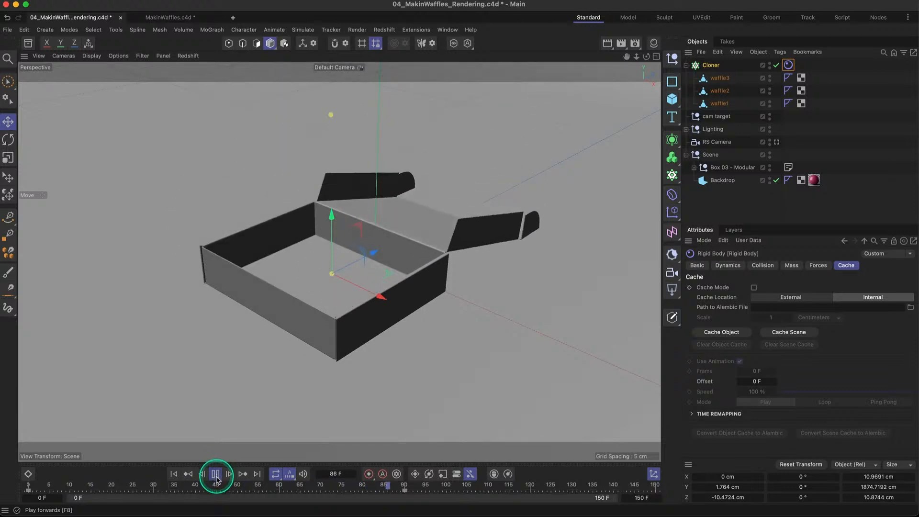
click(215, 475)
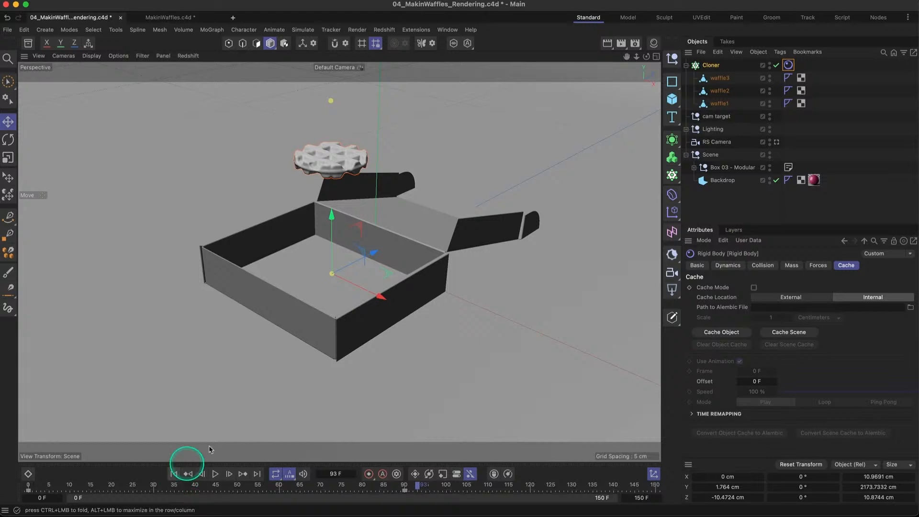
scroll(366, 386, down, 3)
mouse_move(364, 388)
alt+mouse_down()
mouse_move(416, 393)
mouse_move(425, 242)
mouse_move(372, 275)
mouse_move(351, 315)
mouse_move(379, 269)
mouse_move(287, 342)
mouse_move(360, 270)
mouse_move(309, 335)
mouse_move(306, 369)
mouse_move(363, 232)
mouse_move(345, 322)
mouse_move(344, 398)
alt+mouse_up()
alt+drag(437, 302, 303, 240)
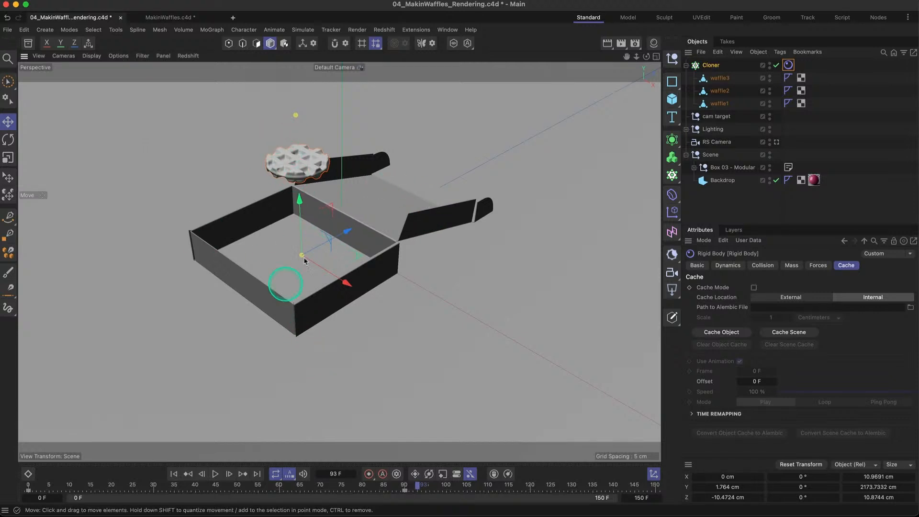
- Add a Collider simulation tag to the Backdrop with Bounce 0 and Friction 55
click(694, 167)
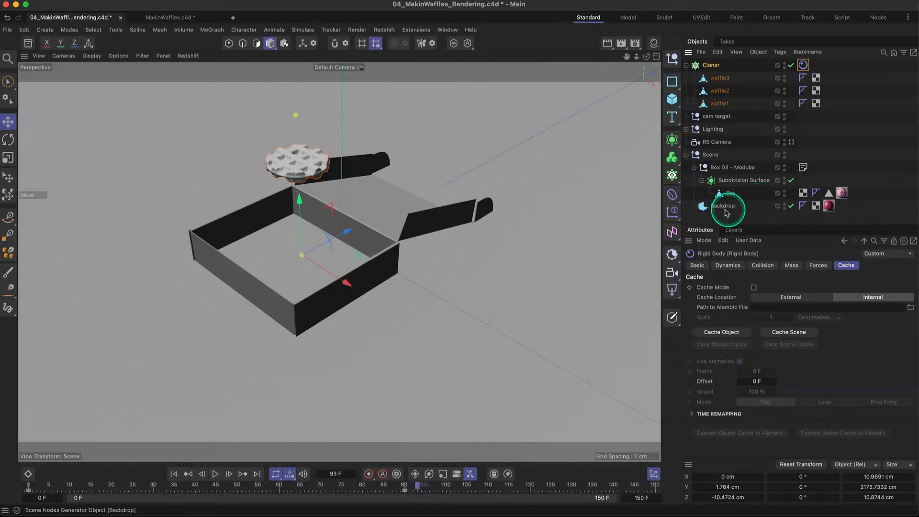
click(703, 207)
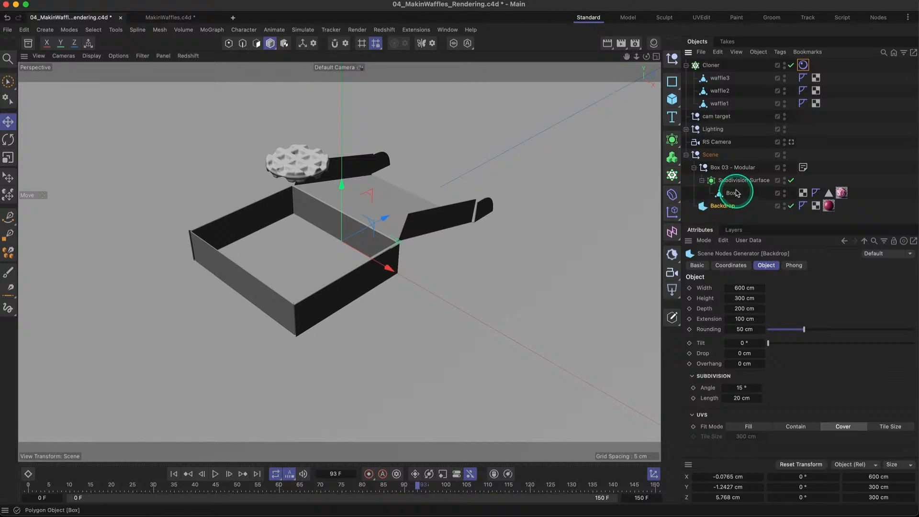
right_click(721, 211)
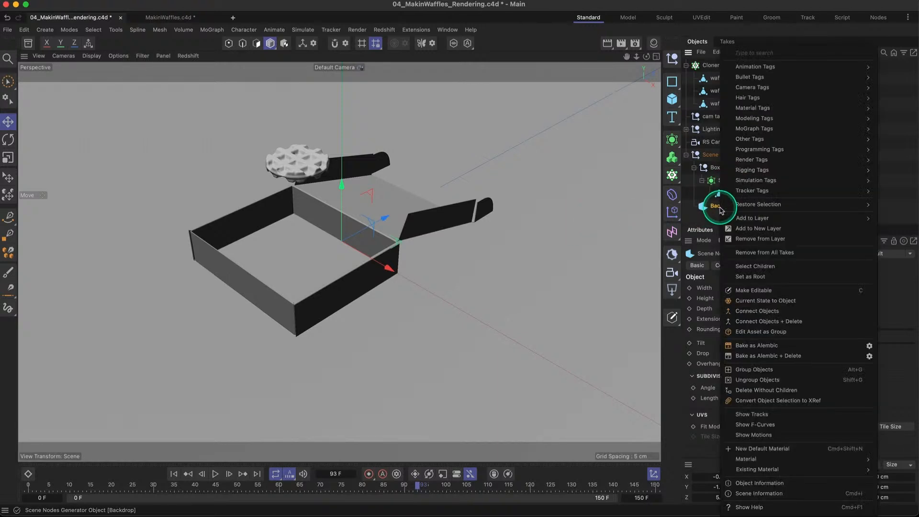
mouse_move(730, 180)
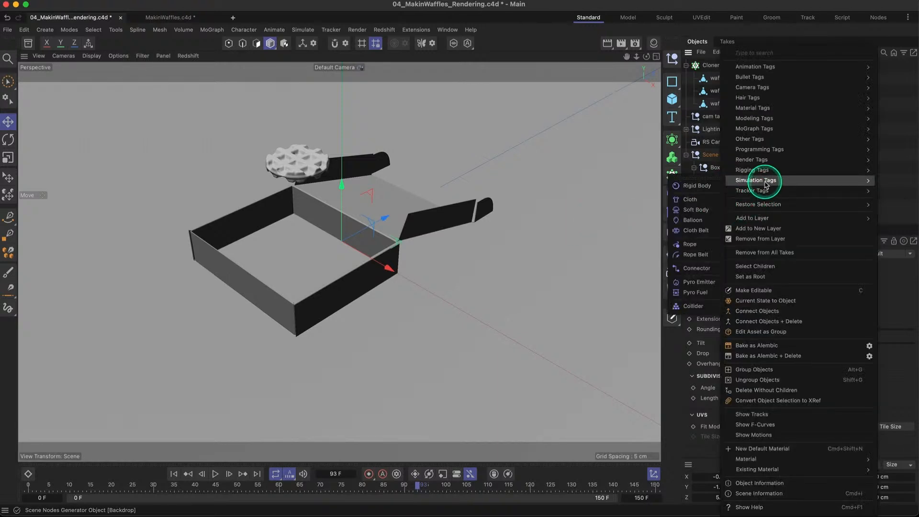
click(702, 309)
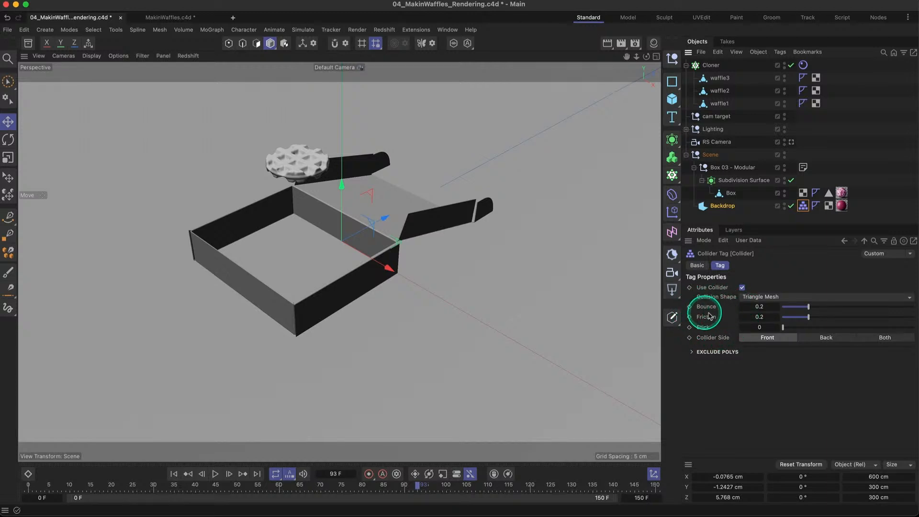
click(765, 307)
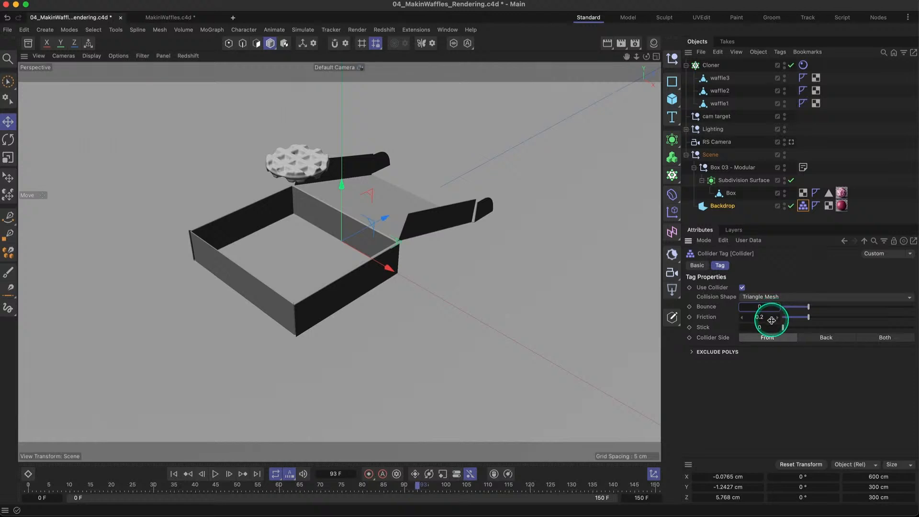
text(0)
key(Tab)
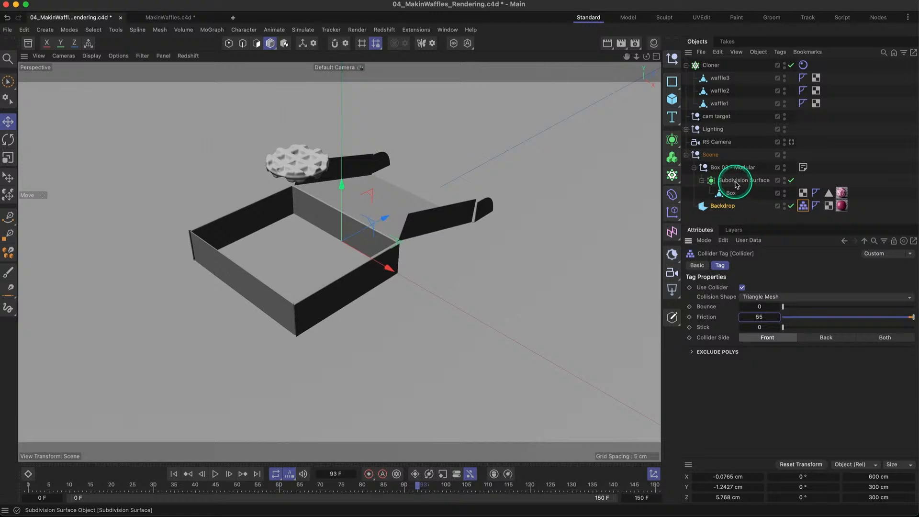
- Copy the Backdrop's Collider tag onto the box's Subdivision Surface
click(804, 207)
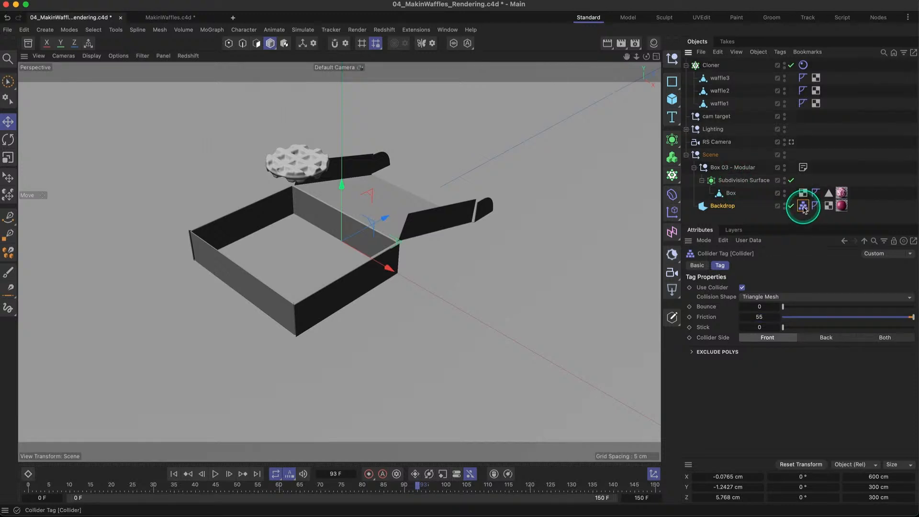
ctrl+drag(808, 186, 805, 180)
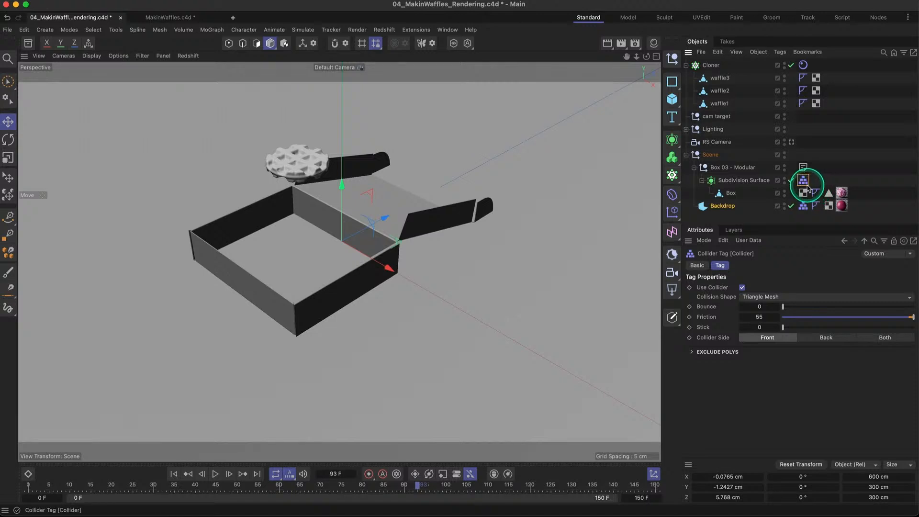
right_click(740, 186)
mouse_move(756, 191)
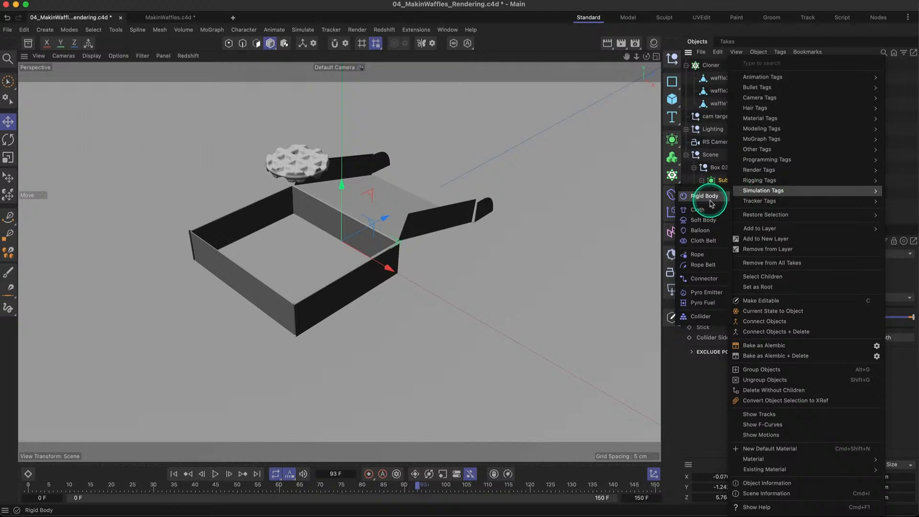
click(627, 334)
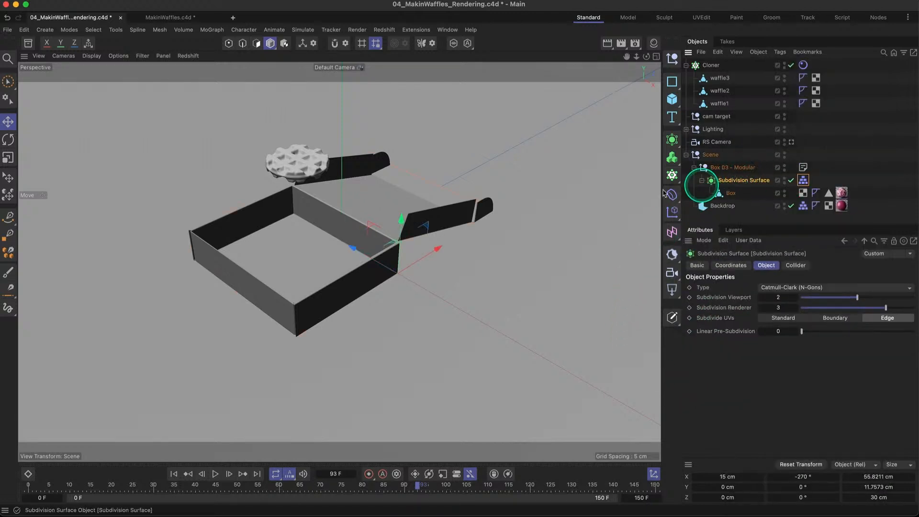
- Replay the simulation from frame 0, pause it around frame 106 and examine how the waffles collide with the box
click(174, 473)
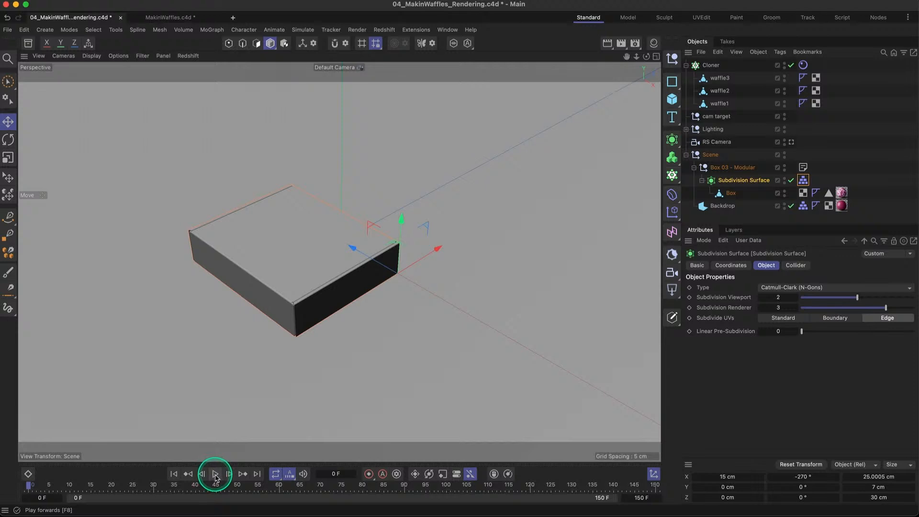
click(216, 474)
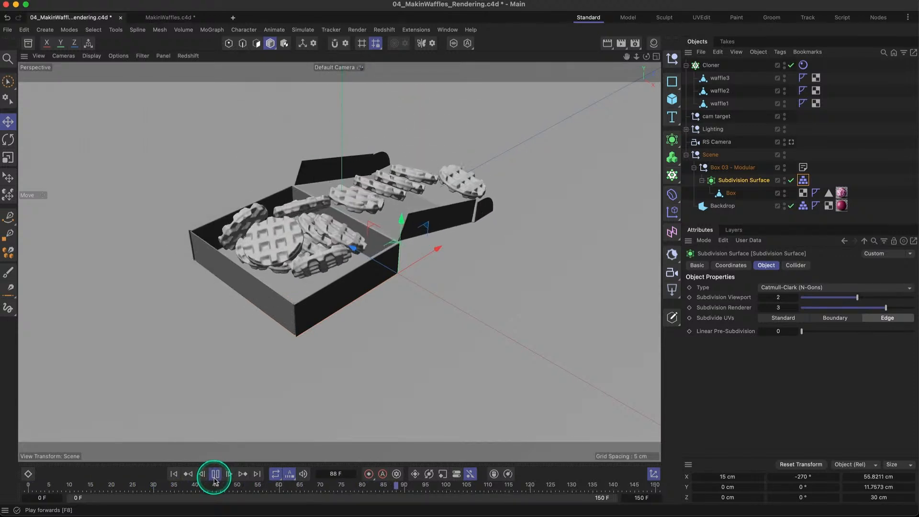
click(215, 474)
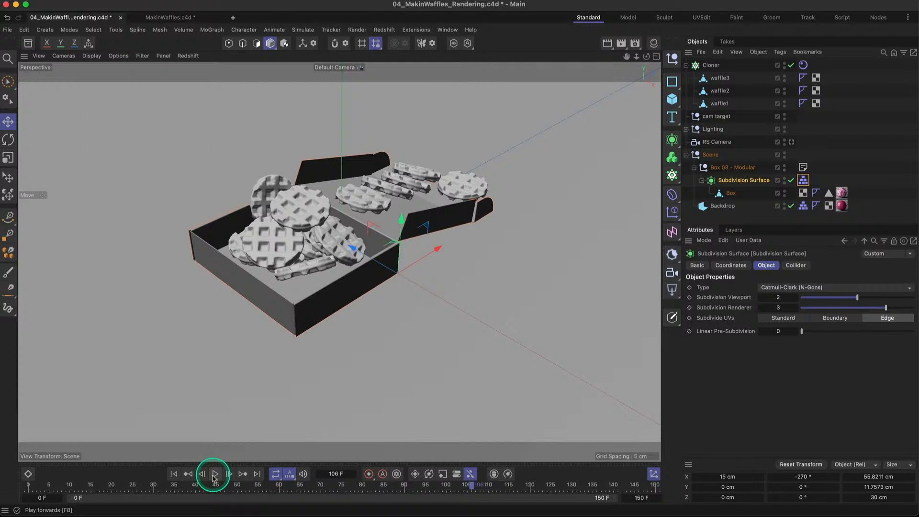
alt+drag(315, 242, 376, 229)
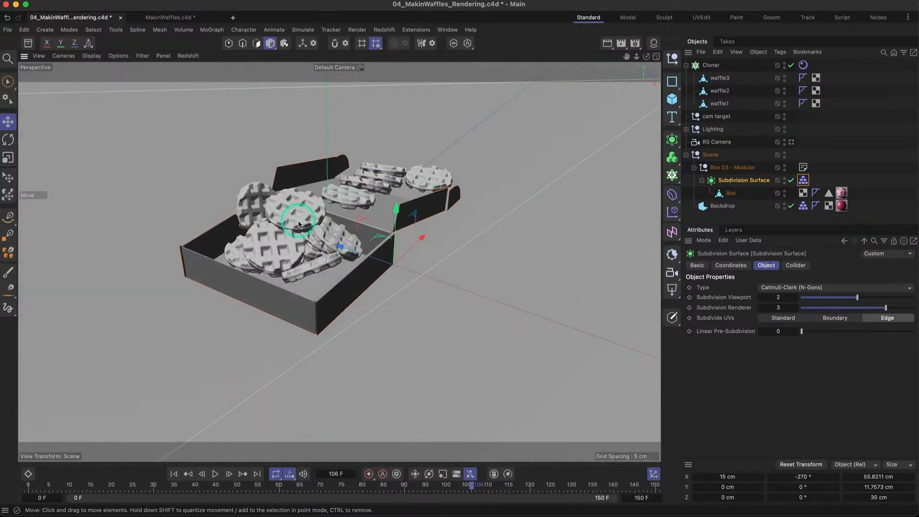
alt+drag(299, 224, 285, 263)
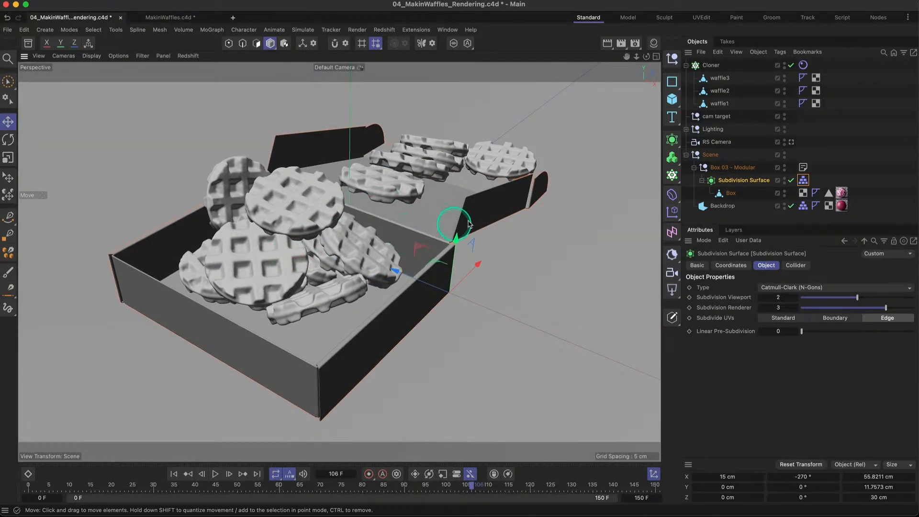
- Set the collision Thickness of the Cloner's Rigid Body tag to 0.2 cm
click(803, 66)
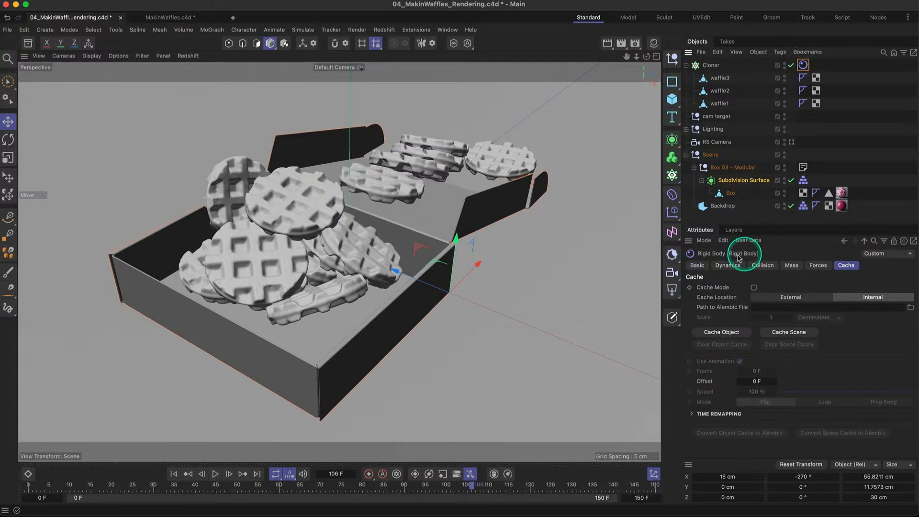
click(728, 265)
click(773, 267)
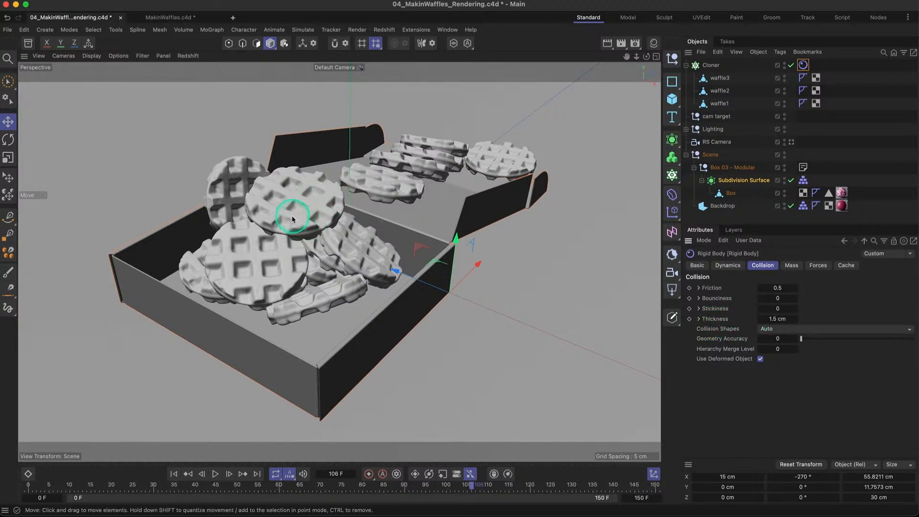
mouse_move(289, 212)
alt+mouse_down()
mouse_move(353, 209)
mouse_move(279, 209)
alt+mouse_up()
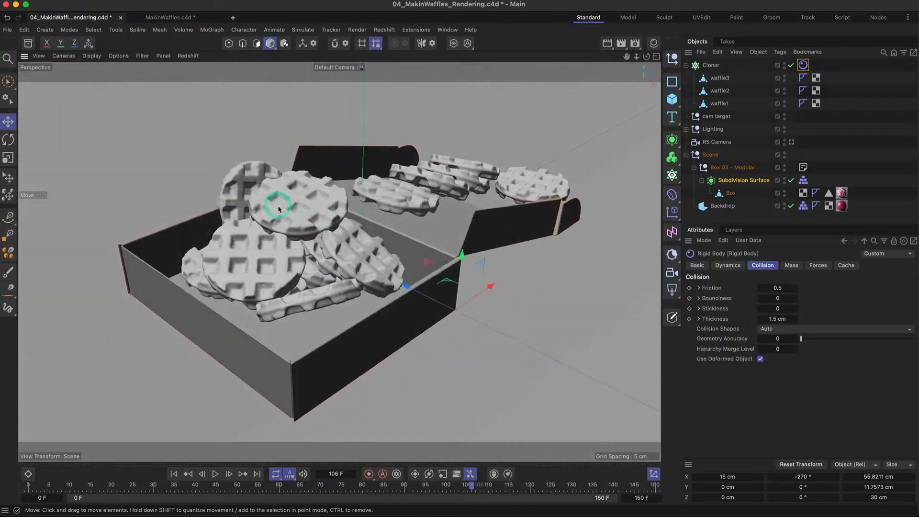
alt+right_drag(274, 226, 325, 221)
alt+drag(282, 230, 217, 239)
alt+drag(431, 321, 247, 389)
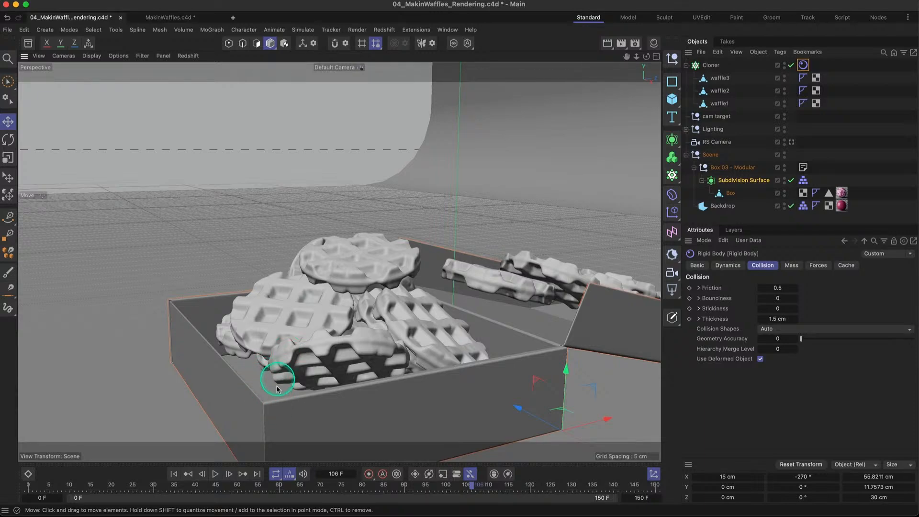
double_click(772, 319)
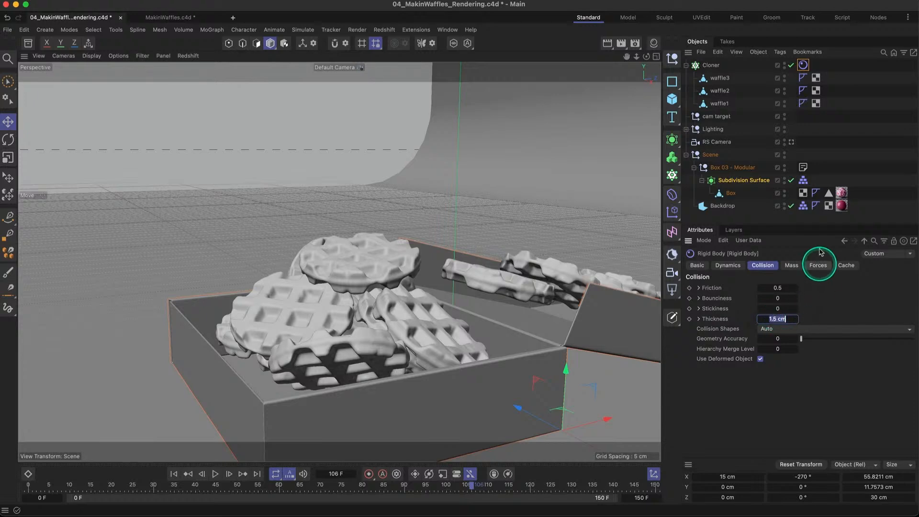
text(.)
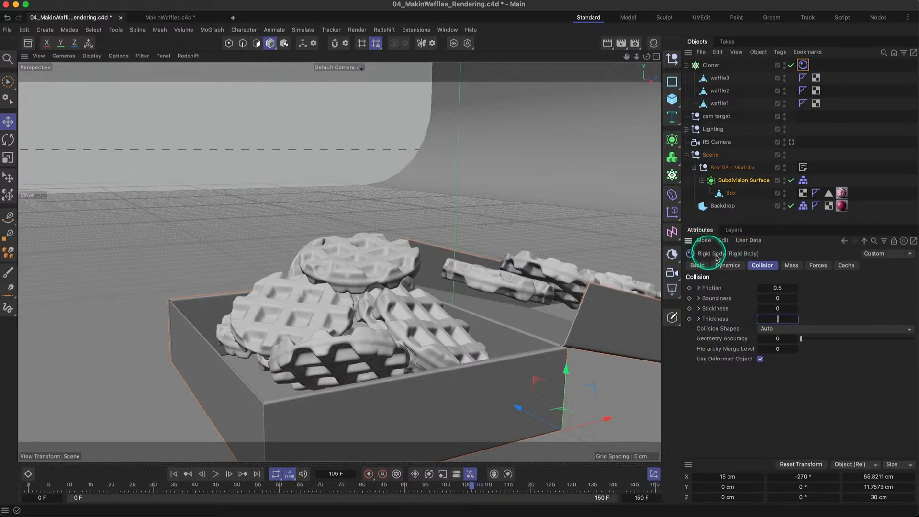
text(2)
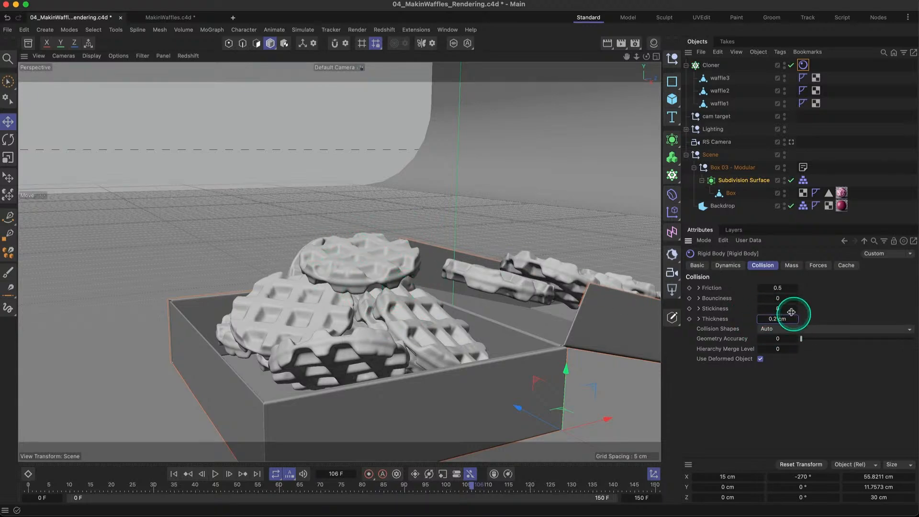
- Set the collision Friction of the Cloner's Rigid Body tag to 10
click(785, 288)
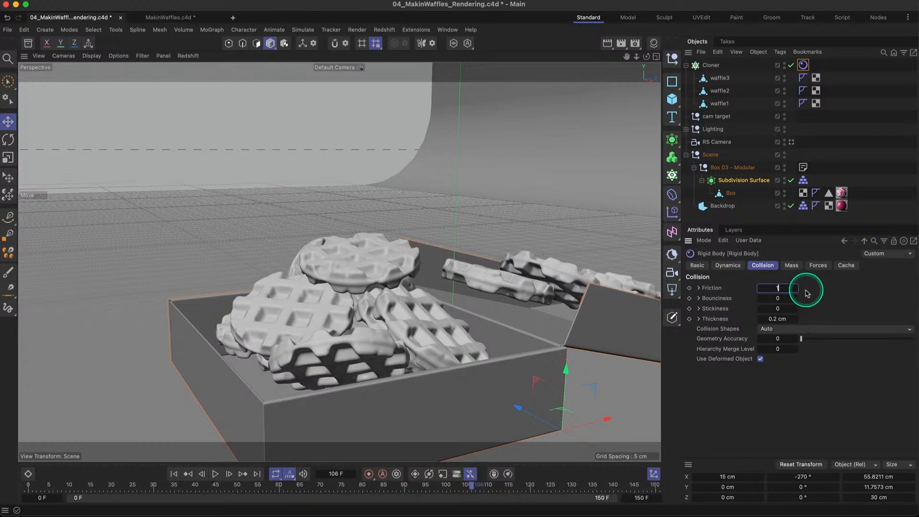
text(10)
key(Return)
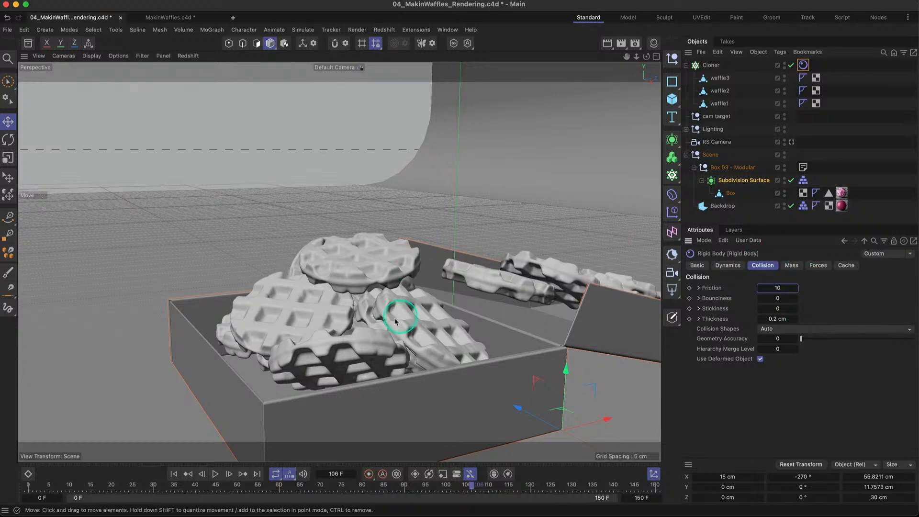
- Replay the simulation from frame 0 to about frame 120 and examine how the waffles stack in the box
alt+drag(369, 336, 408, 368)
alt+right_drag(408, 368, 380, 360)
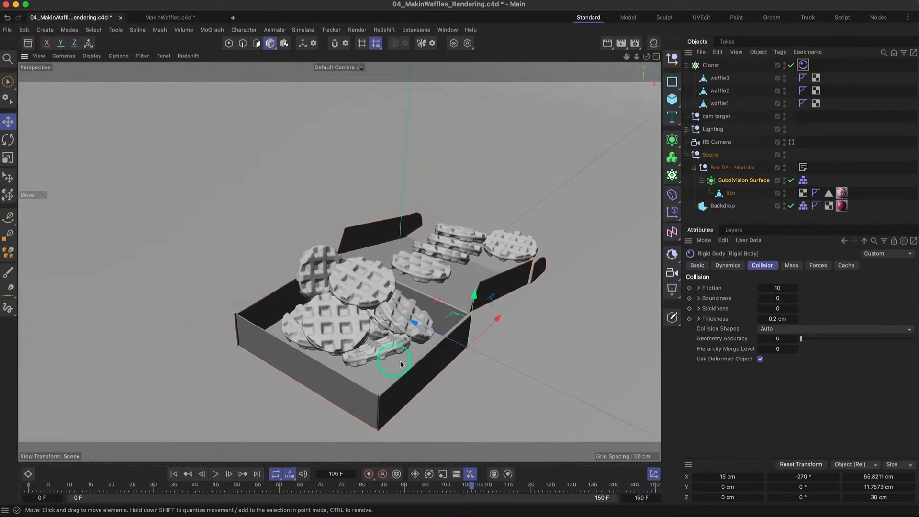
alt+drag(381, 360, 306, 347)
click(174, 473)
click(215, 474)
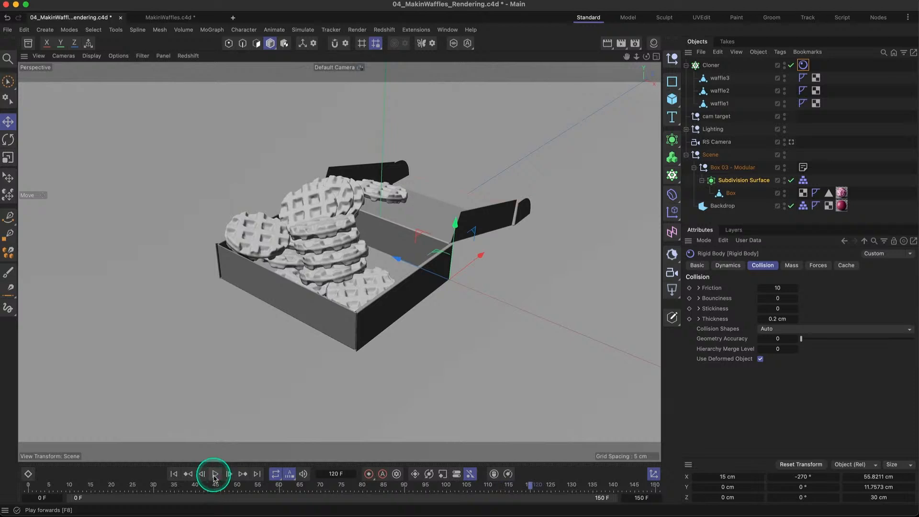
click(216, 474)
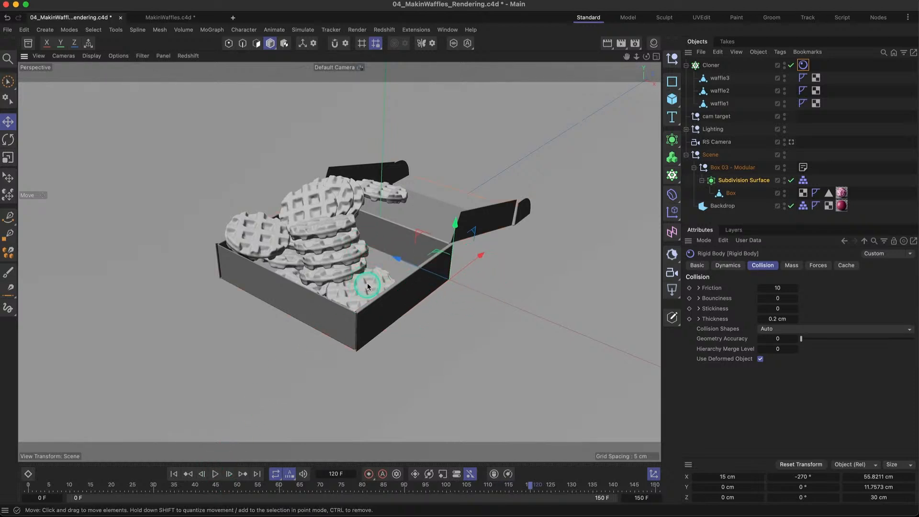
alt+drag(368, 287, 386, 262)
alt+middle_drag(378, 262, 371, 286)
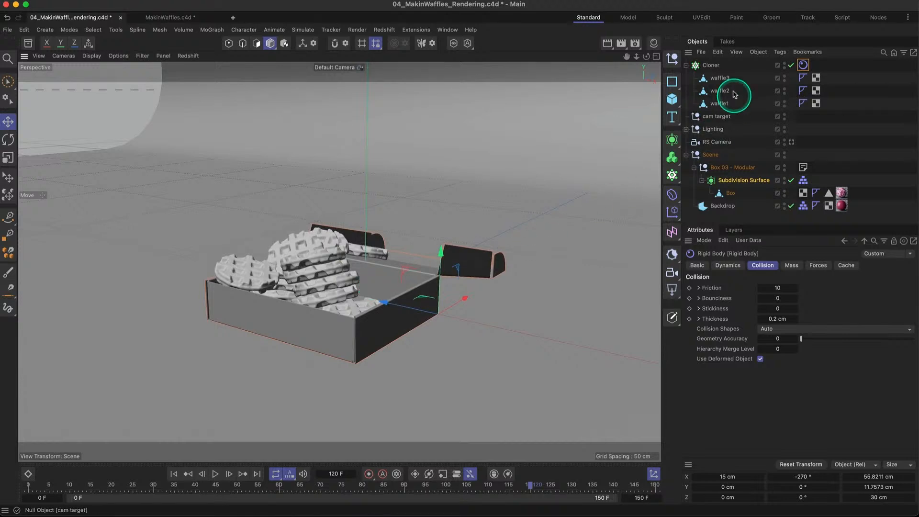
- Set the Cloner's per-step Y position to 0 cm and replay the simulation from frame 0 to check the waffle drop
click(709, 65)
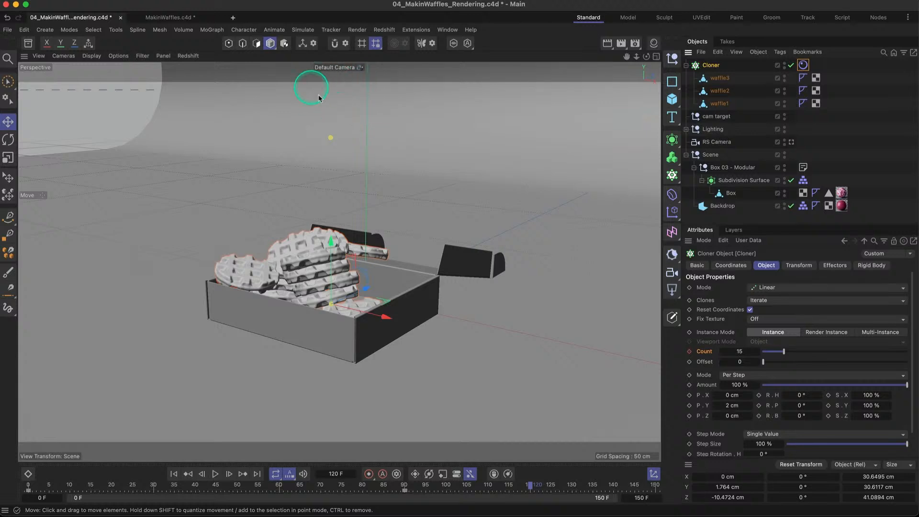
click(750, 410)
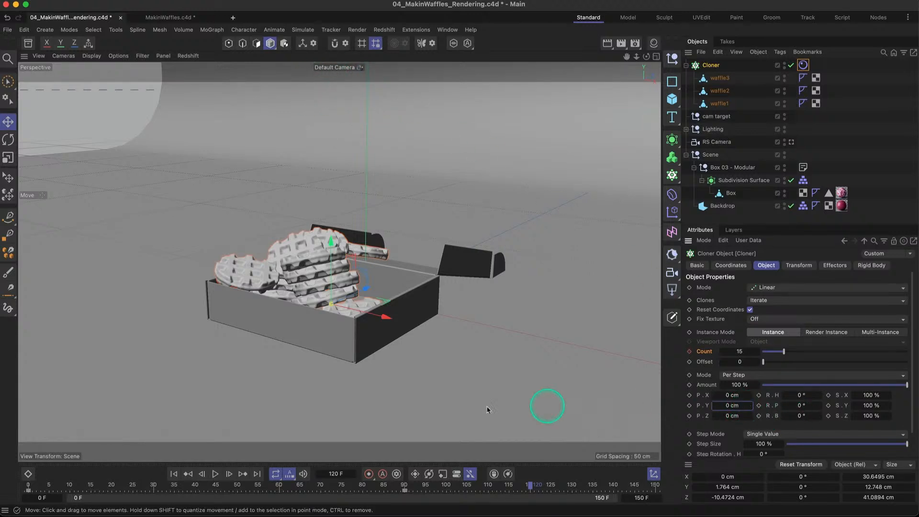
click(174, 473)
click(215, 474)
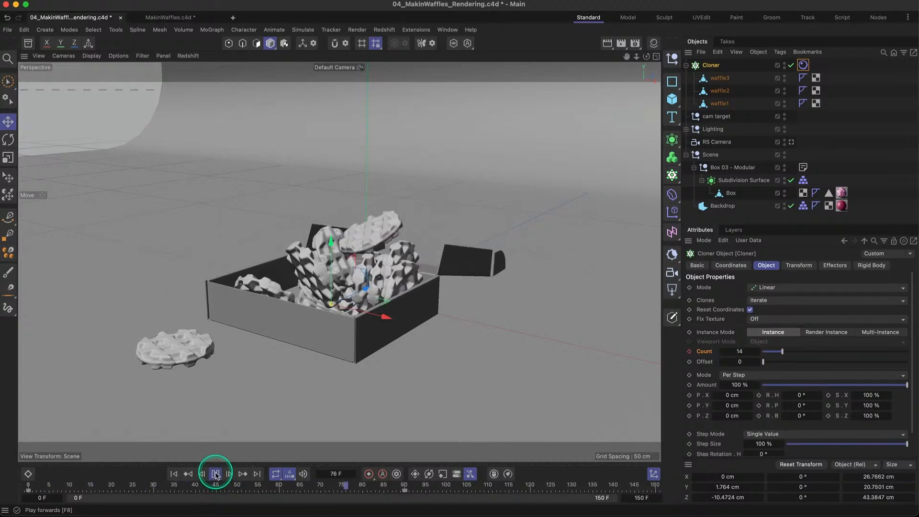
click(216, 473)
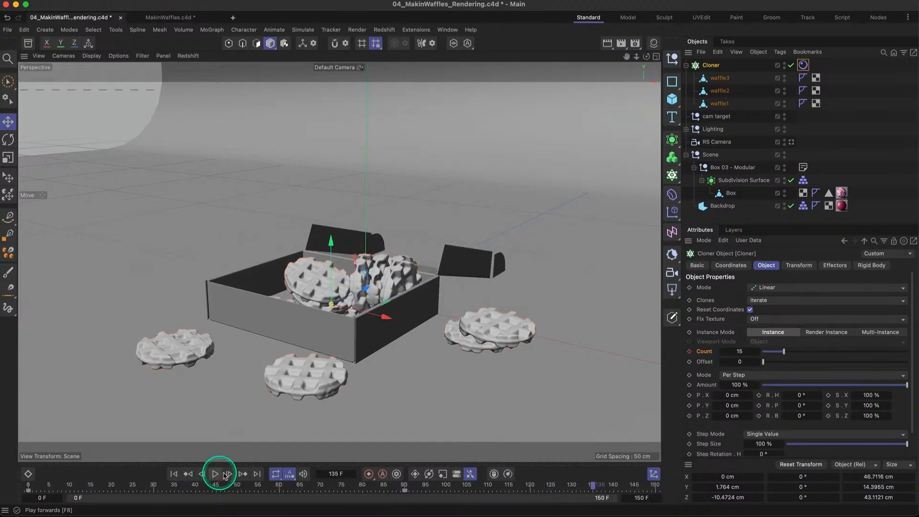
alt+middle_drag(379, 356, 401, 350)
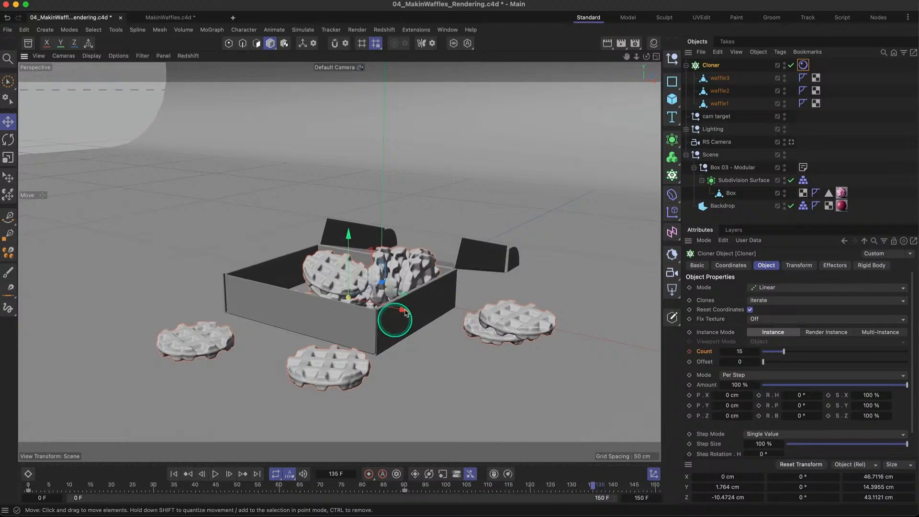
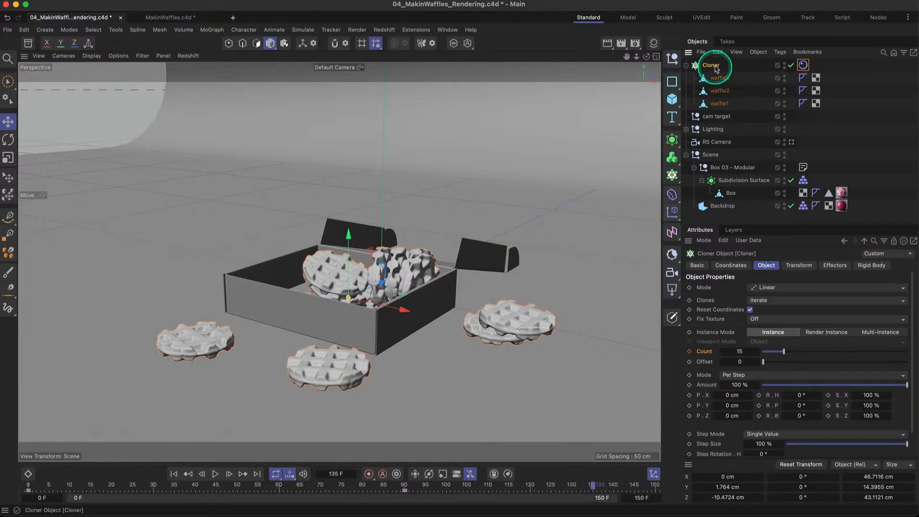
- Add a Random effector, confirm it is assigned in the Cloner's effectors, and reselect it to edit its parameters
click(672, 214)
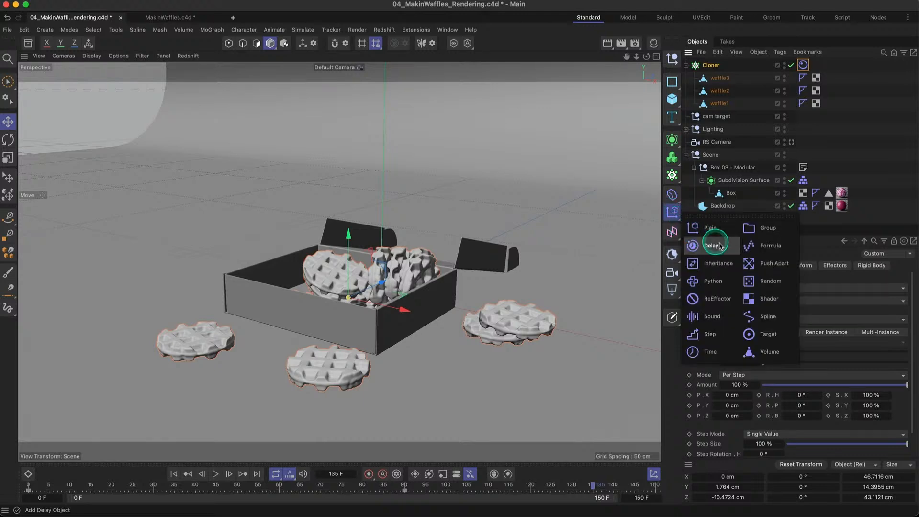
click(775, 285)
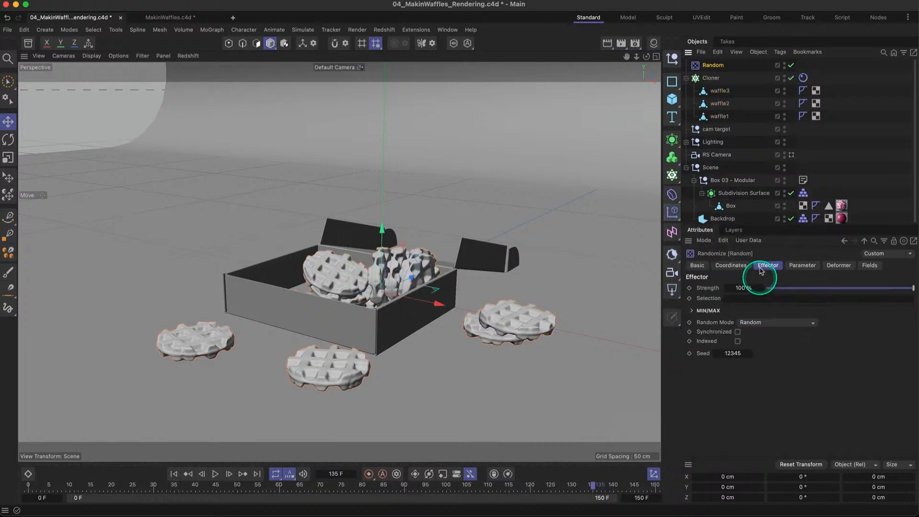
click(711, 78)
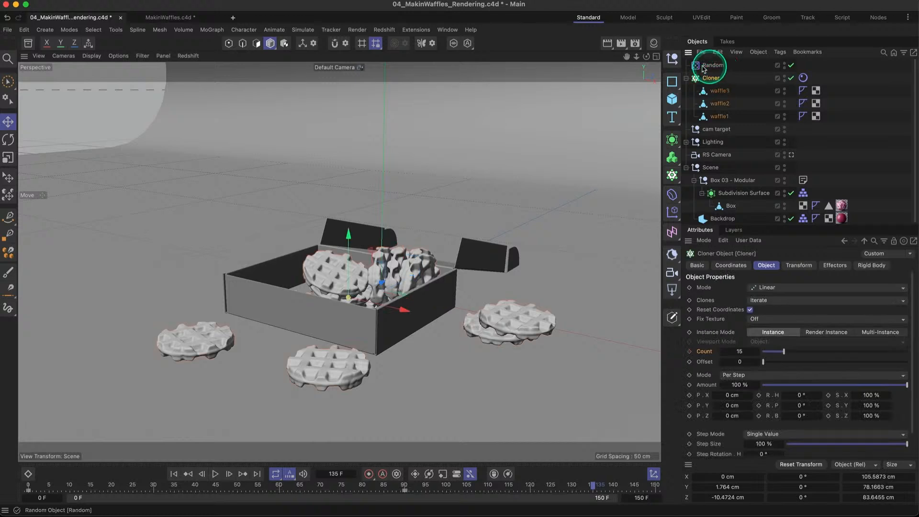
click(835, 268)
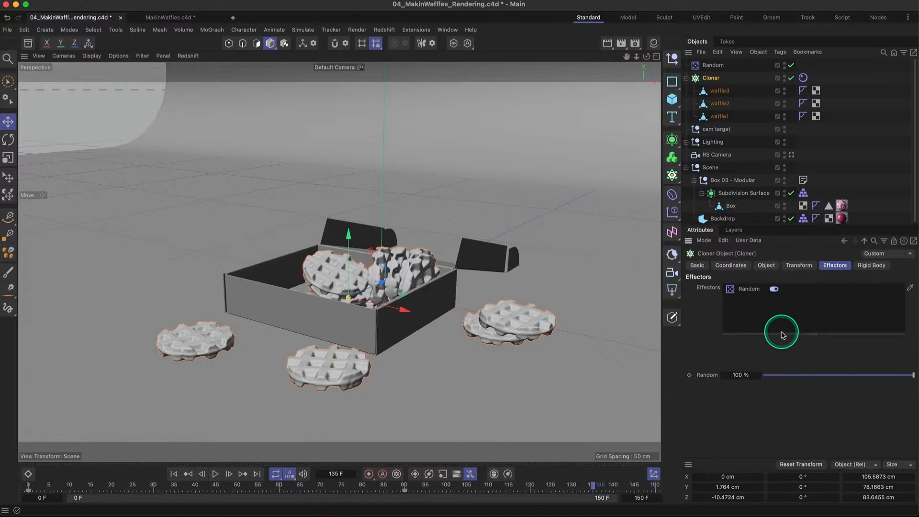
click(712, 66)
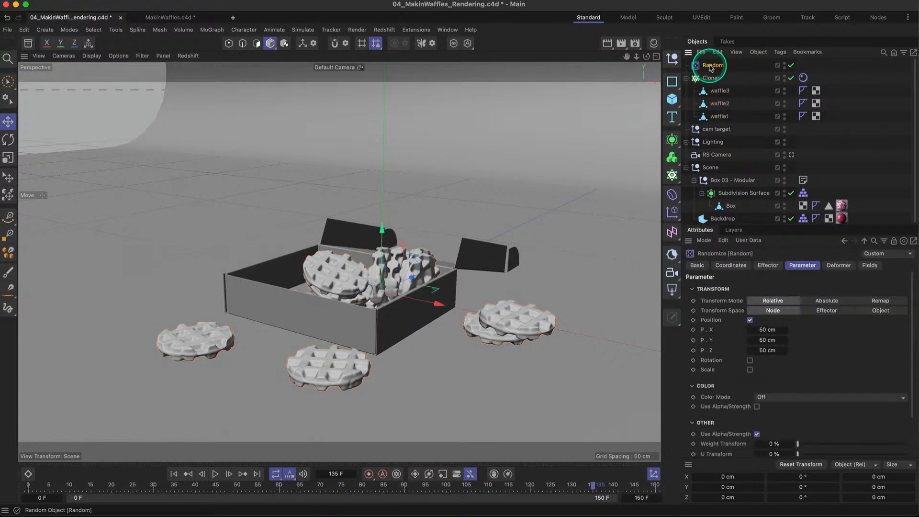
- Turn off the Random effector's Position and enable Scale with Uniform Scale set to 0.1
click(750, 320)
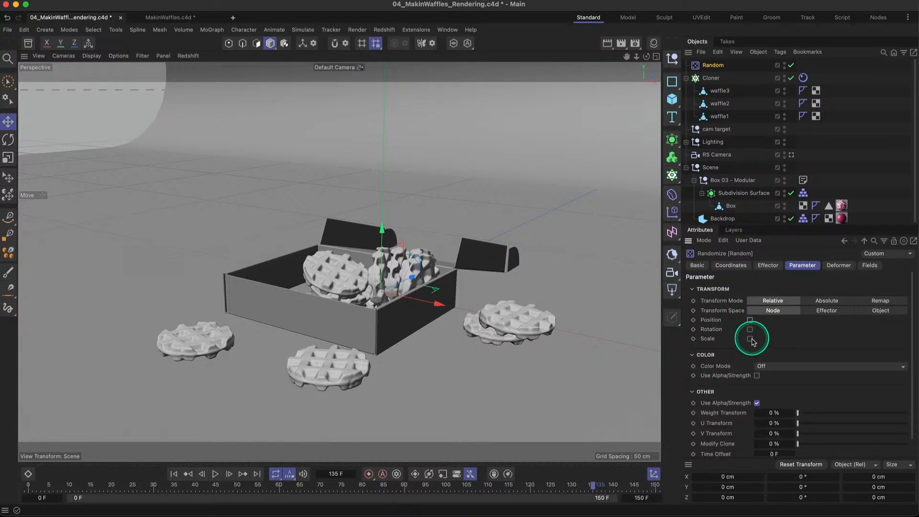
click(750, 339)
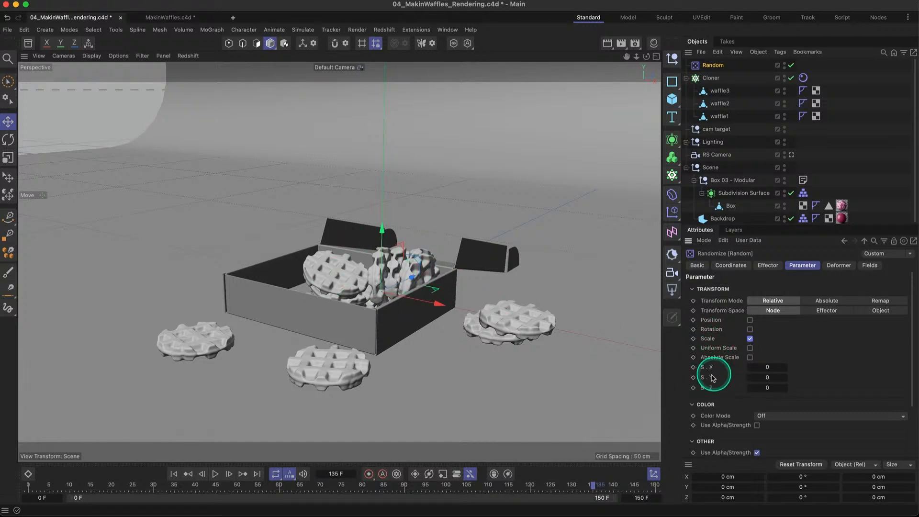
click(750, 348)
click(768, 366)
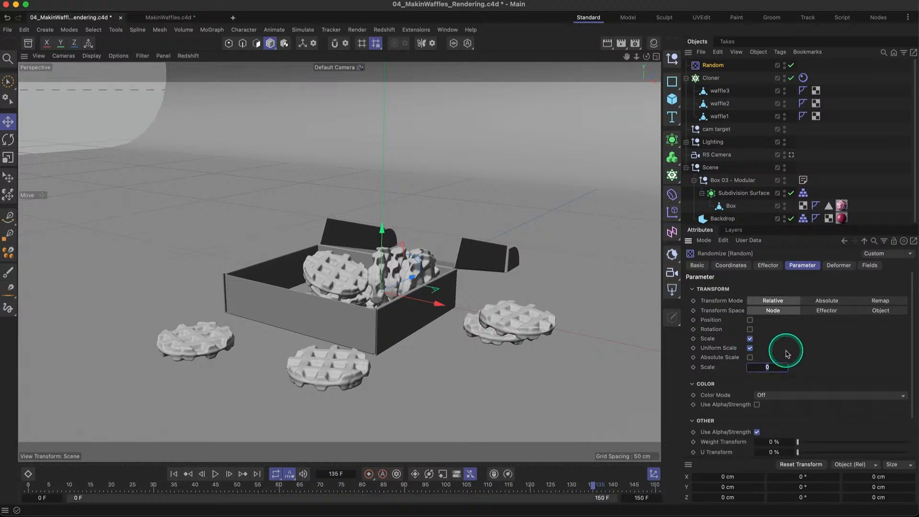
key(Return)
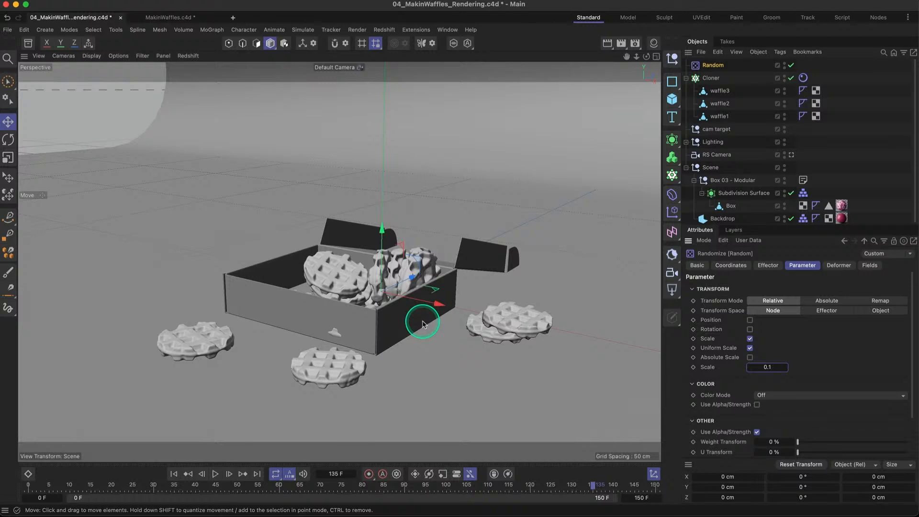
- Enable the Random effector's Position with X at 2 cm, Y at 0 cm and Z at 2 cm
click(757, 322)
click(768, 330)
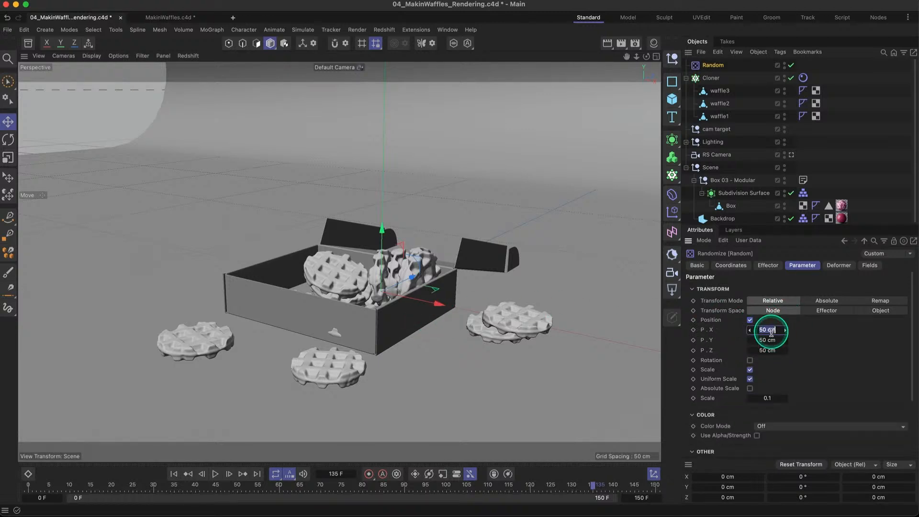
text(2)
click(769, 340)
text(0)
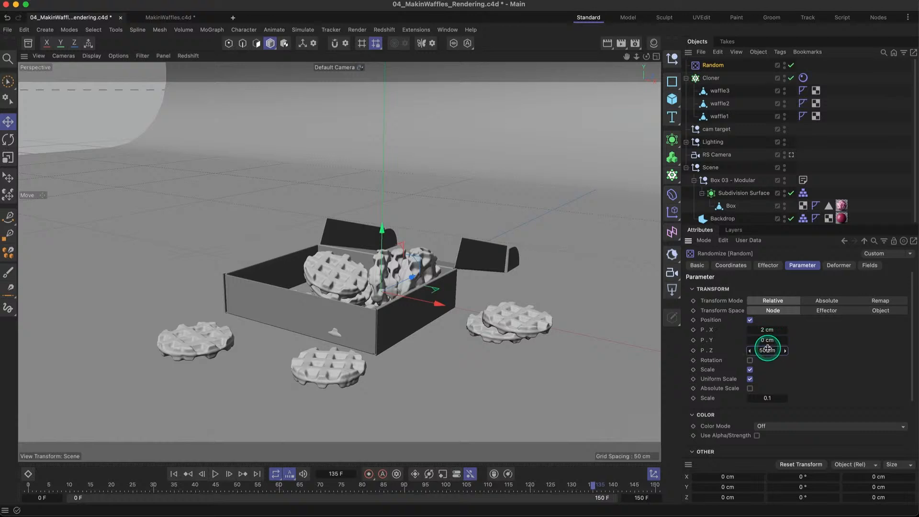
key(Tab)
text(2)
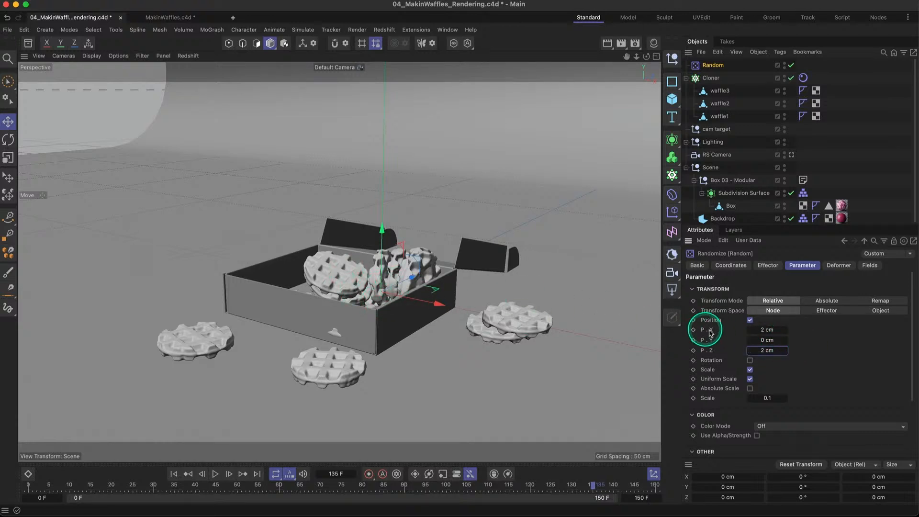
- Replay the simulation from frame 0 to about frame 124 and examine how the randomized waffles land in the box
click(174, 474)
click(215, 473)
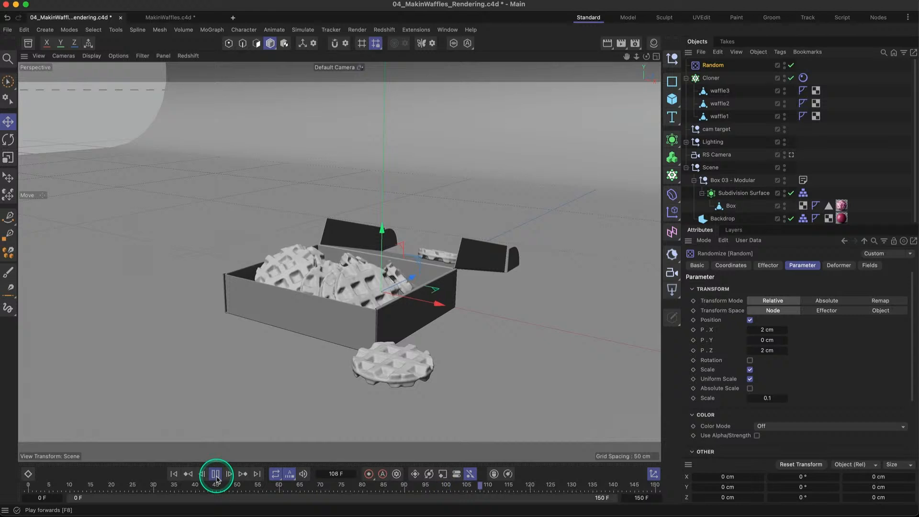
click(216, 474)
click(344, 382)
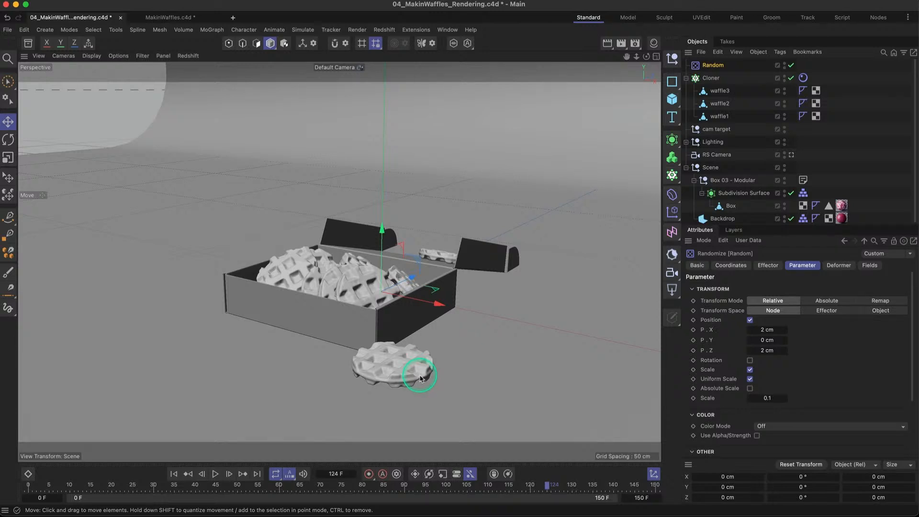
- Set the Time Scale in the project's simulation scene settings to 0.5
key(super+d)
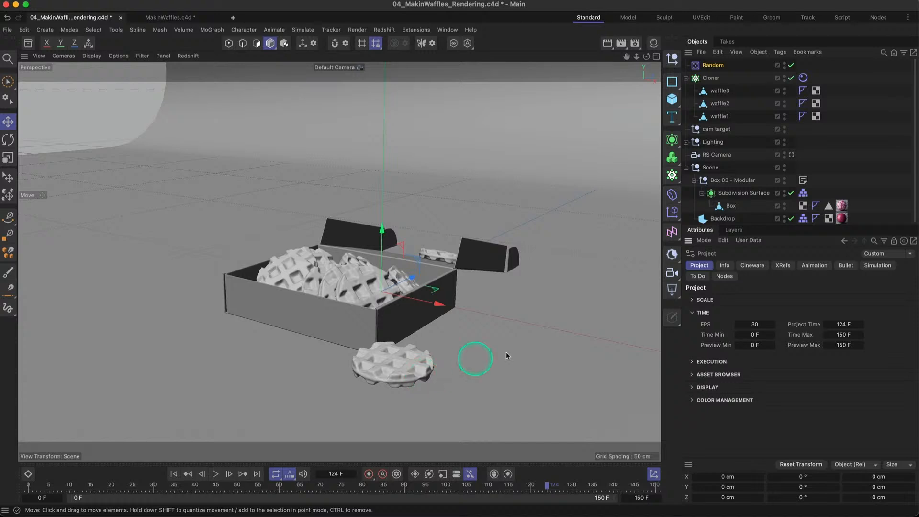
click(878, 266)
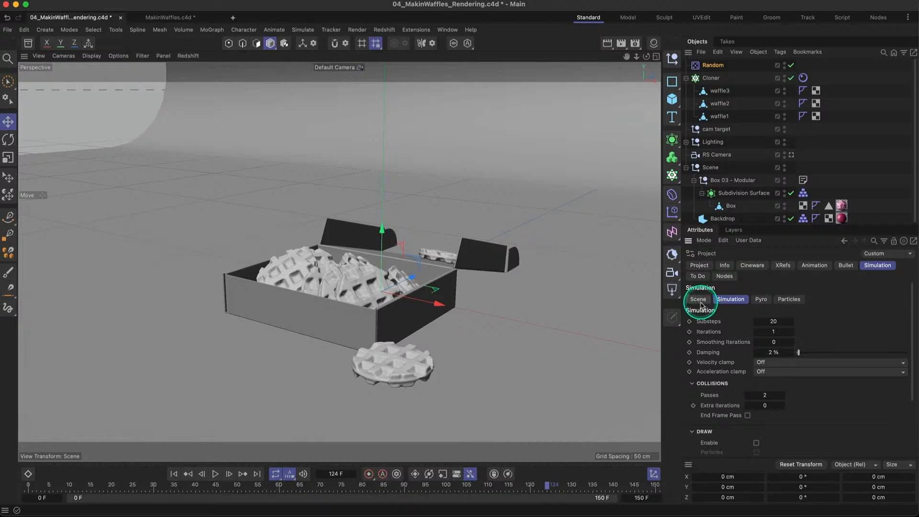
click(698, 300)
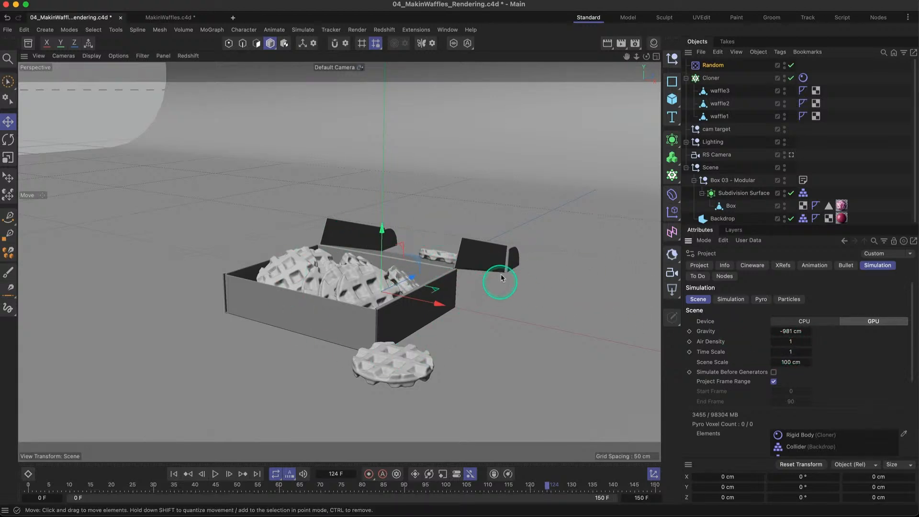
click(792, 352)
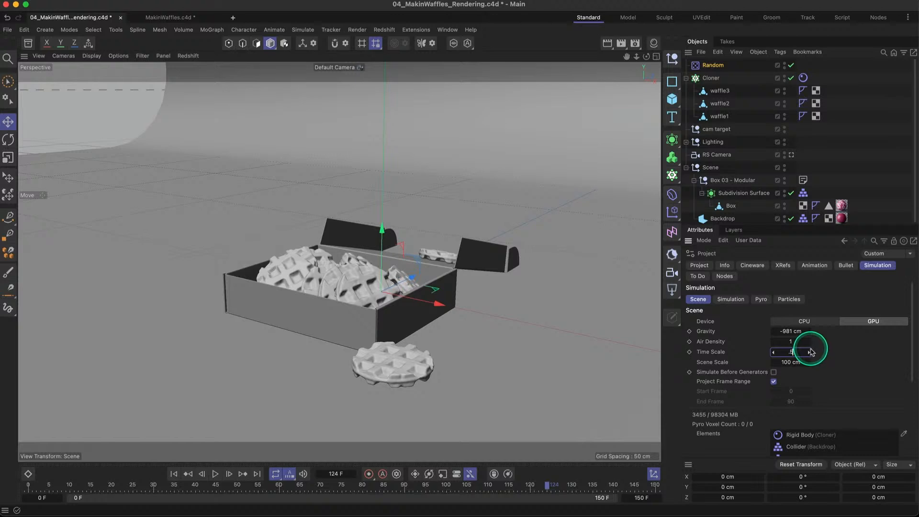
- Replay the slowed simulation from frame 0 to about frame 123 and examine the waffle pile
click(173, 473)
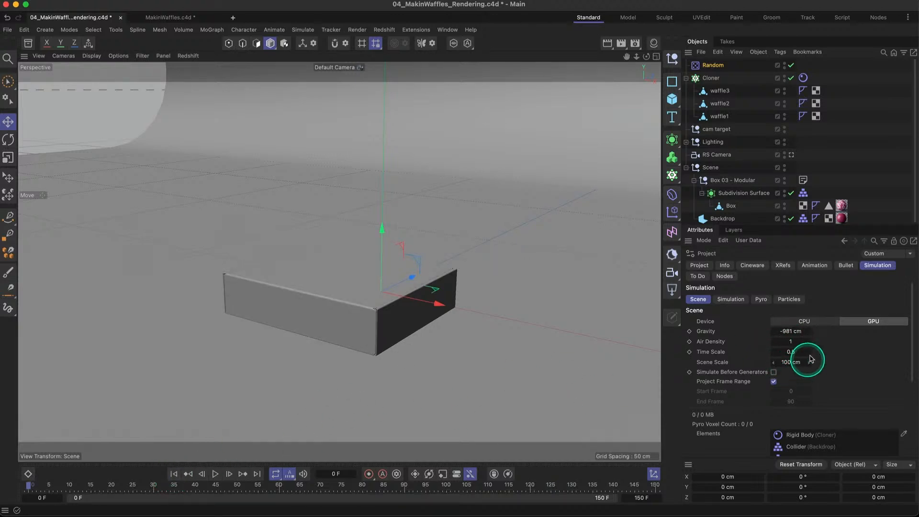
click(215, 474)
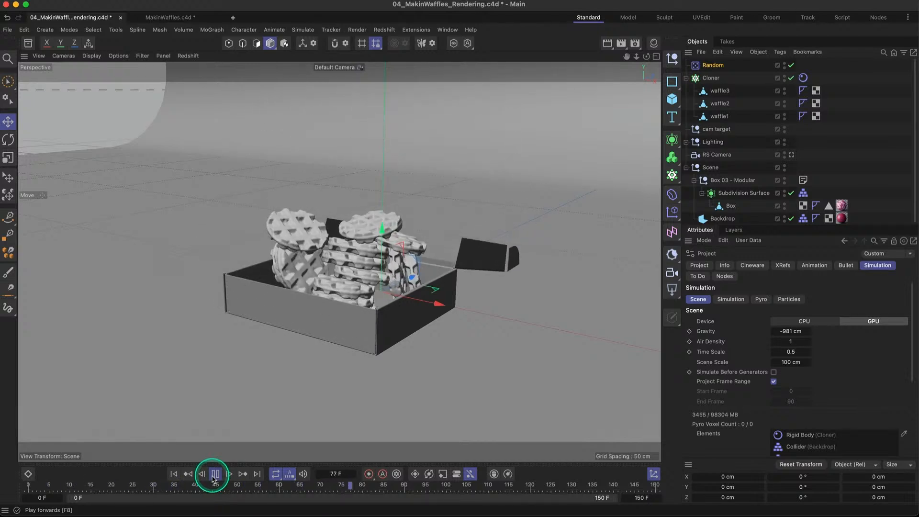
click(215, 474)
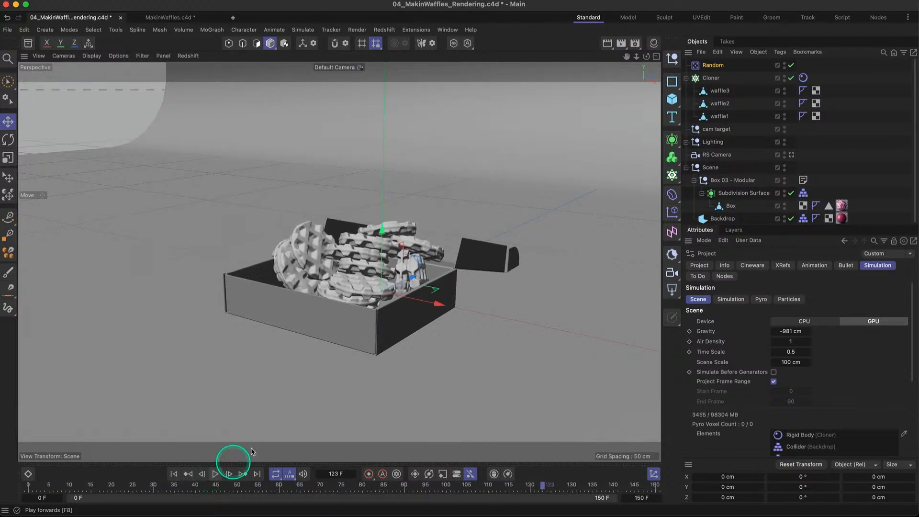
click(336, 241)
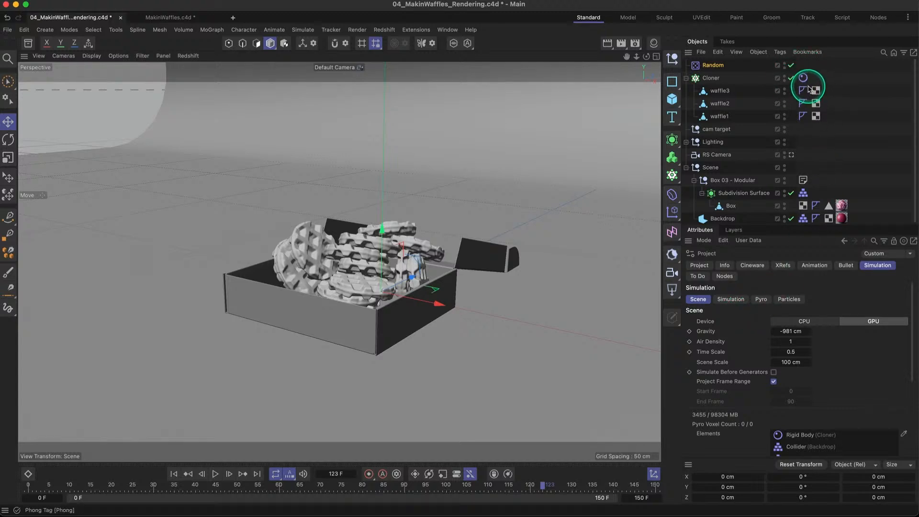
- Set the simulation's Scene Scale to 10 cm and replay from frame 0 to check the waffle drop
click(793, 362)
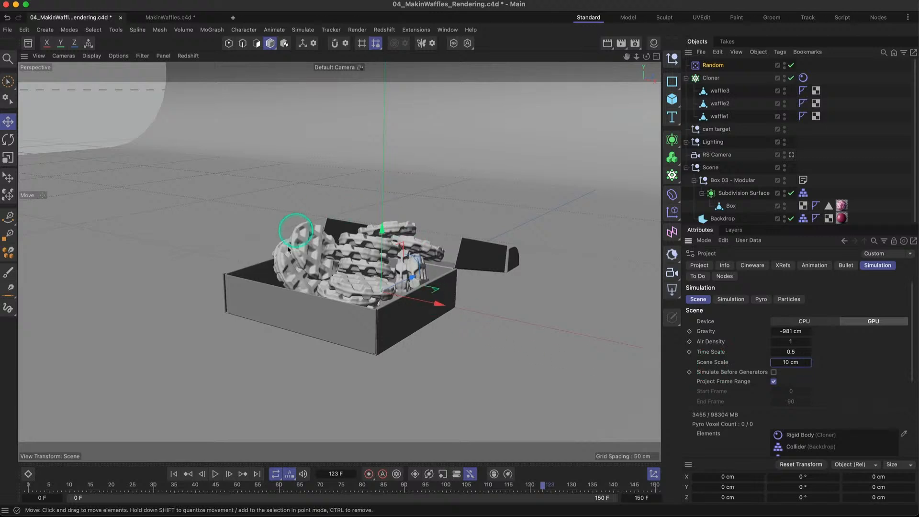
click(174, 473)
click(215, 474)
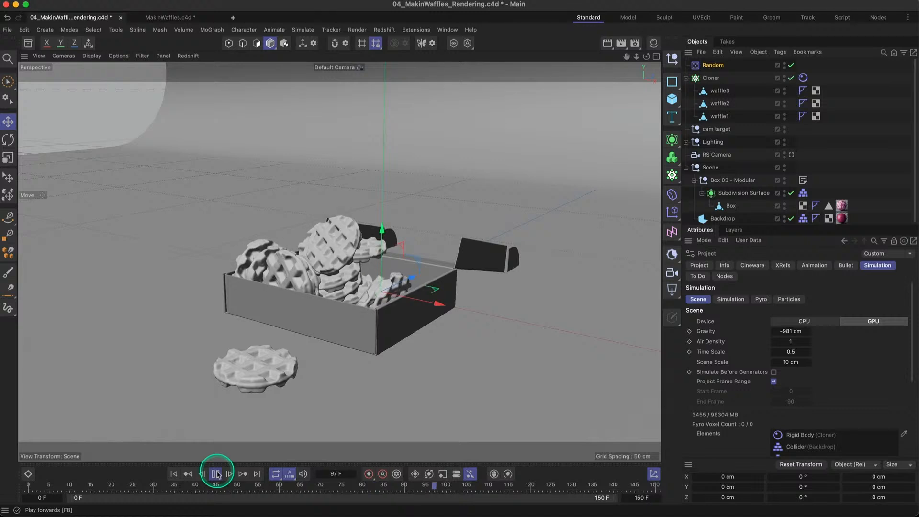
click(215, 474)
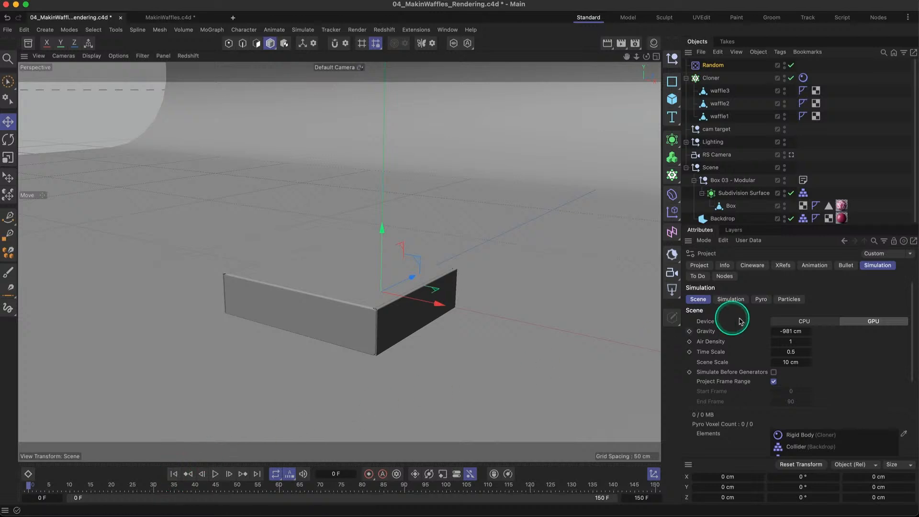
- Set the simulation Substeps to 25 and play from frame 0 to about frame 112 to check the pile
click(731, 300)
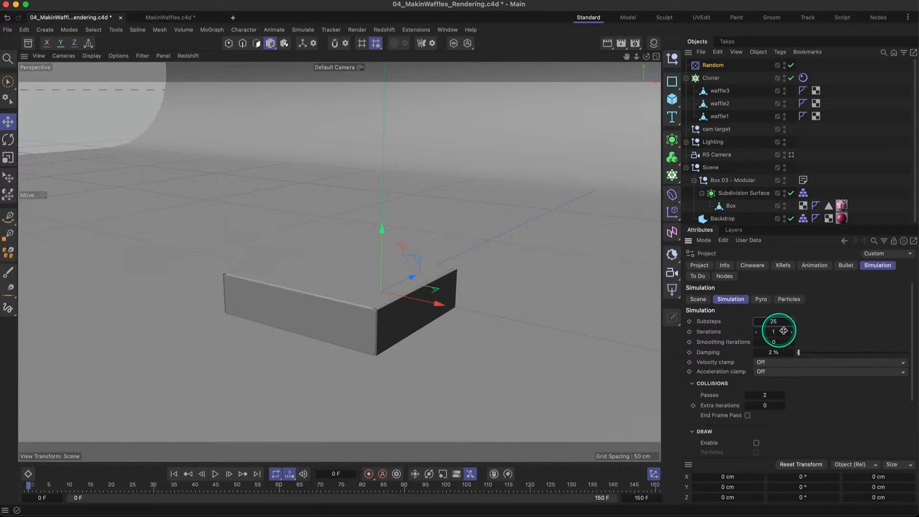
click(215, 474)
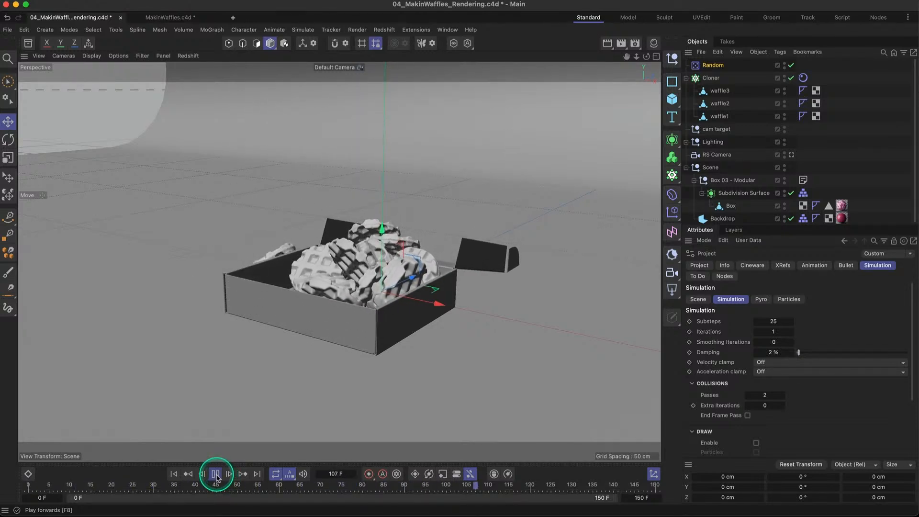
click(215, 474)
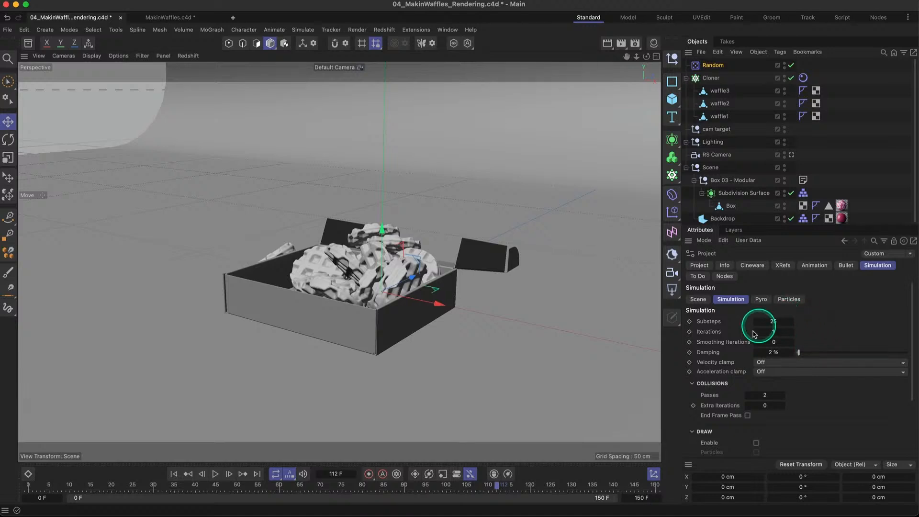
- Set the simulation's Smoothing Iterations to 1 and Damping to 50%, and replay from frame 0
click(792, 341)
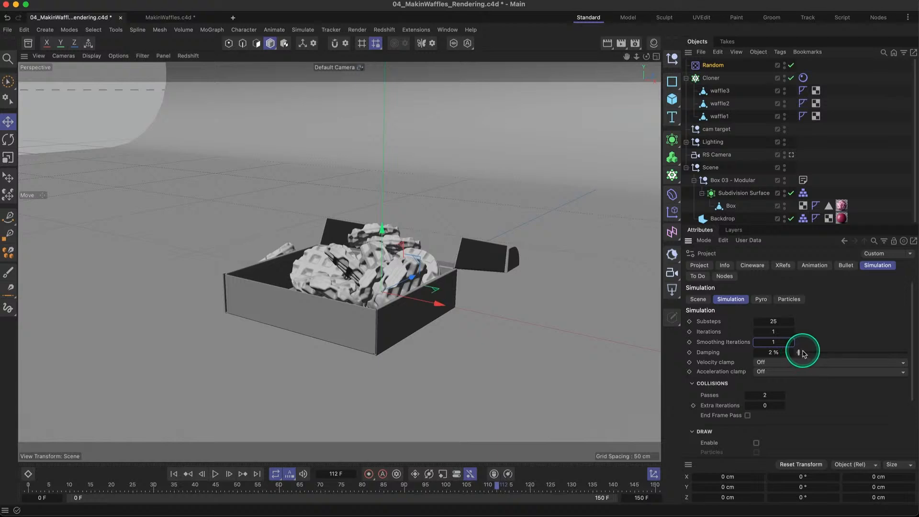
key(Tab)
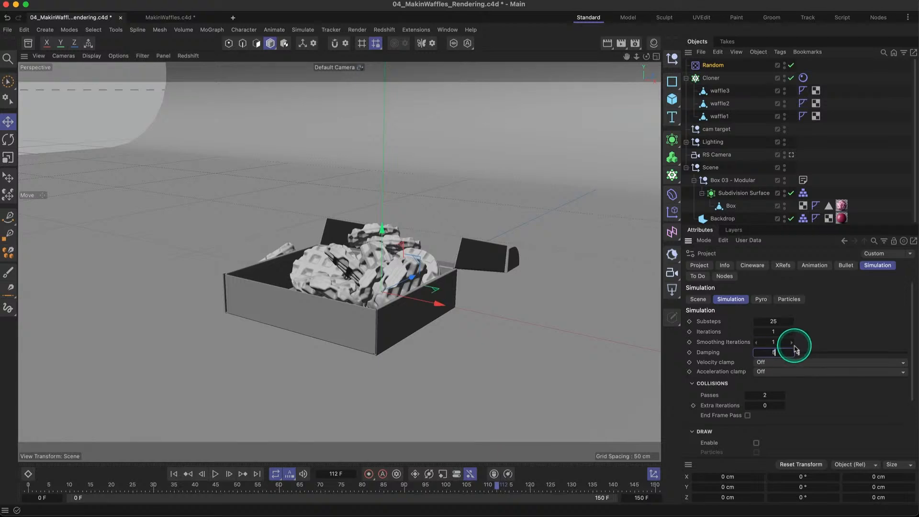
key(Return)
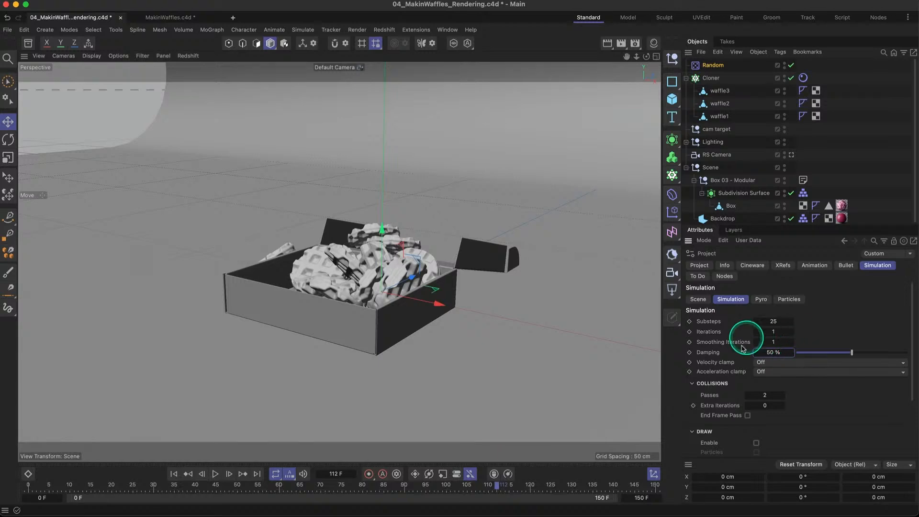
click(174, 474)
click(215, 475)
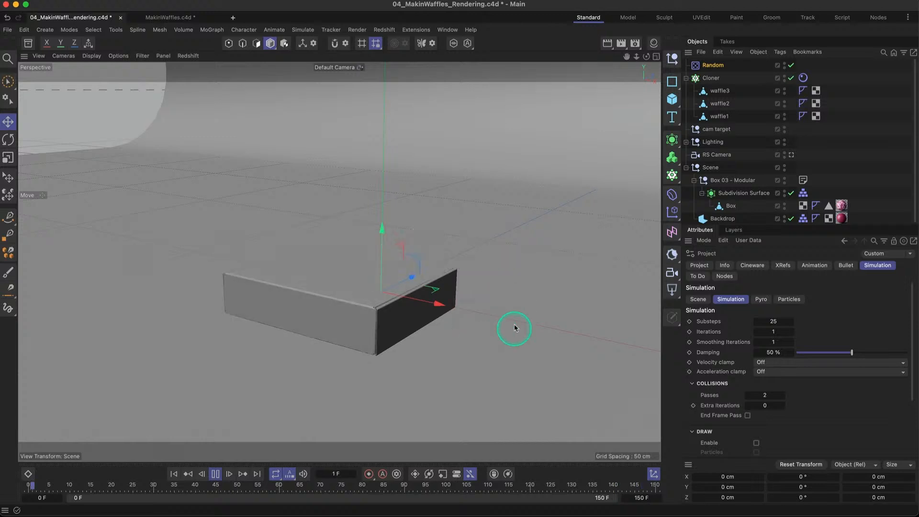
- Set the simulation Damping back to 2% and stop playback at about frame 143
double_click(777, 351)
text(2)
key(Return)
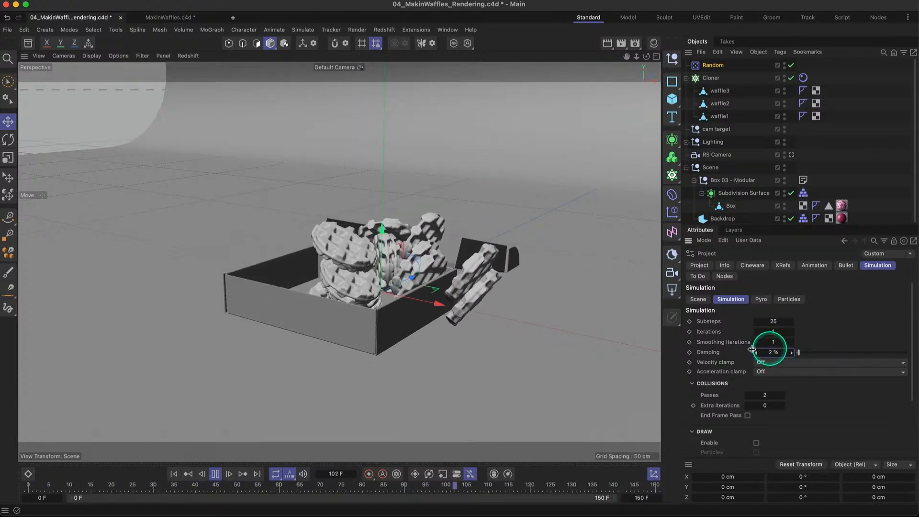
click(215, 473)
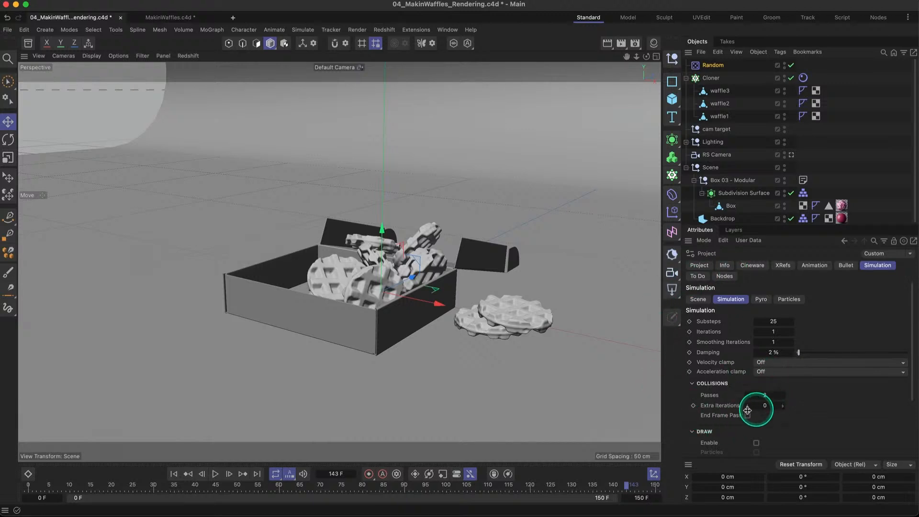
- Set the collisions' Extra Iterations to 1 and return the animation to frame 0
click(783, 407)
click(174, 473)
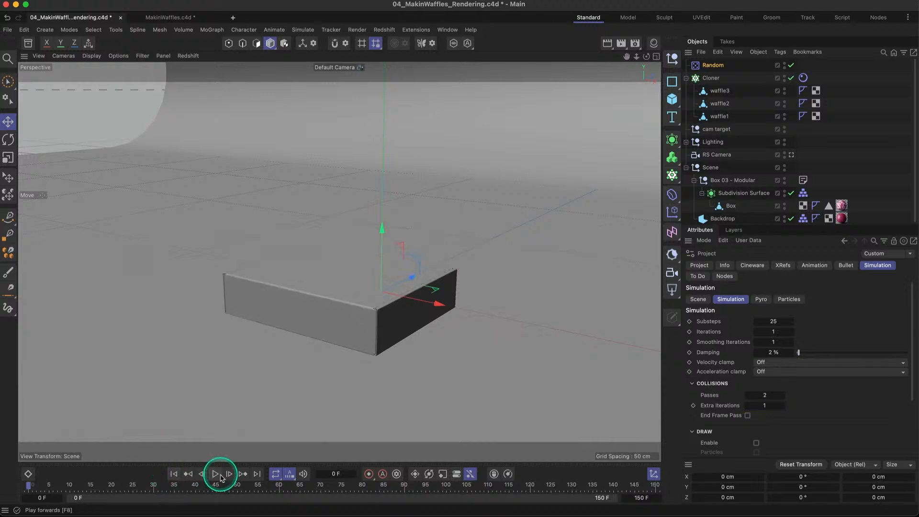
- Play the simulation to about frame 133, and set Extra Iterations and Smoothing Iterations to 0
click(216, 473)
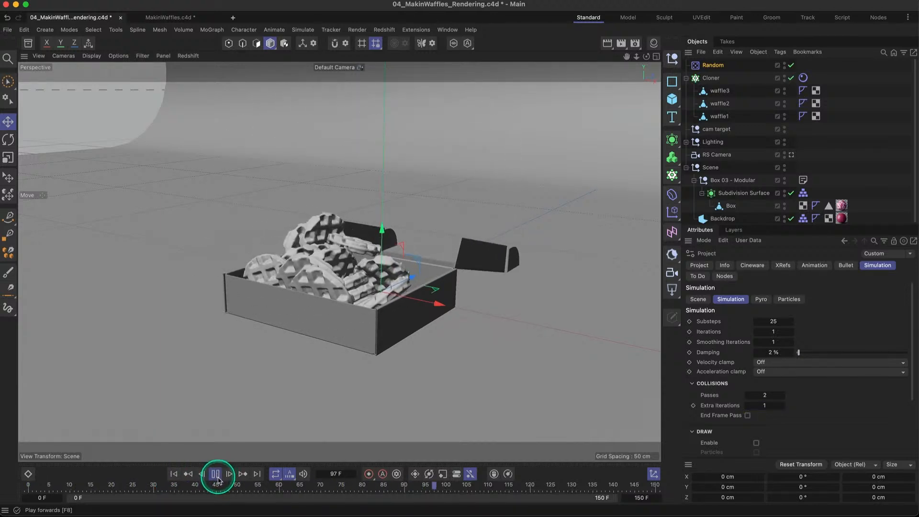
click(216, 476)
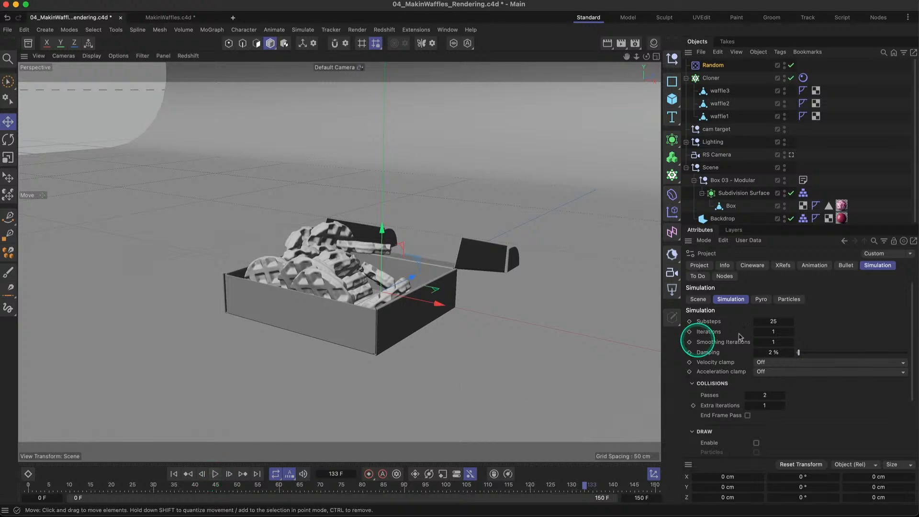
click(747, 405)
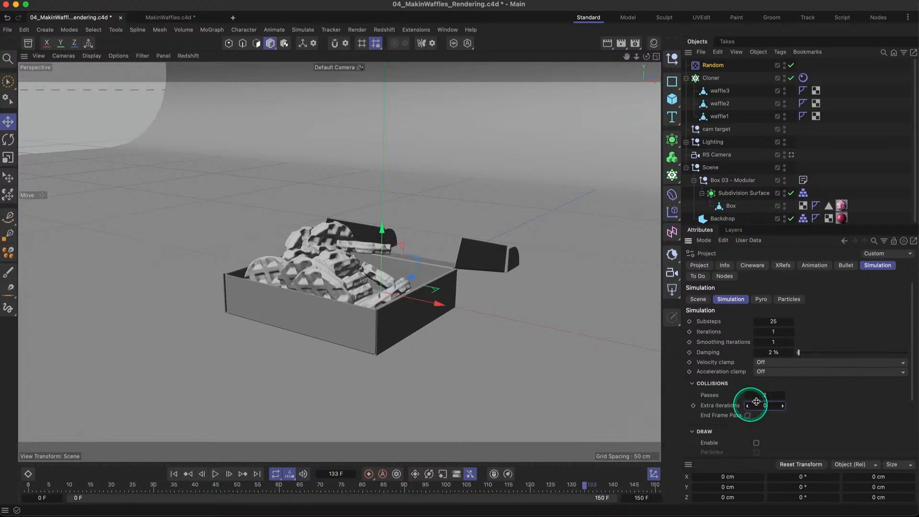
click(757, 342)
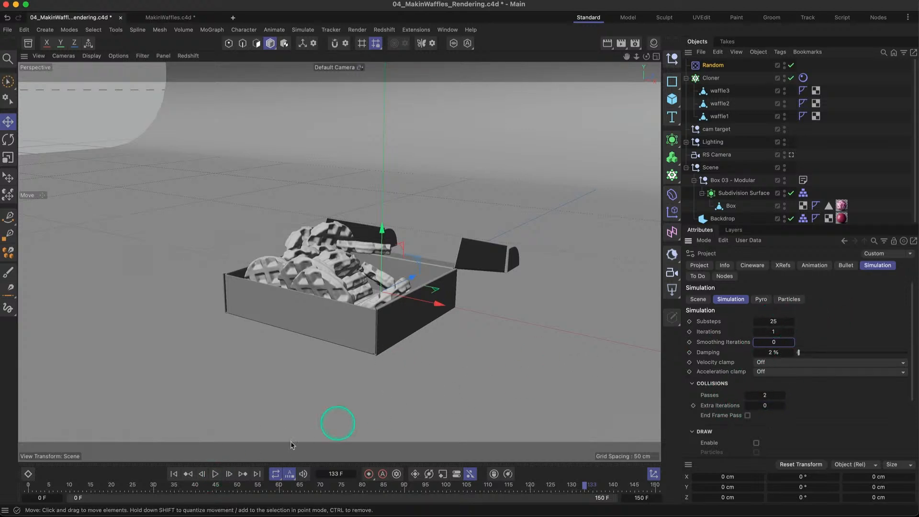
- Replay the simulation from frame 0 to about frame 139 to check how the waffles pile up
click(174, 474)
click(215, 474)
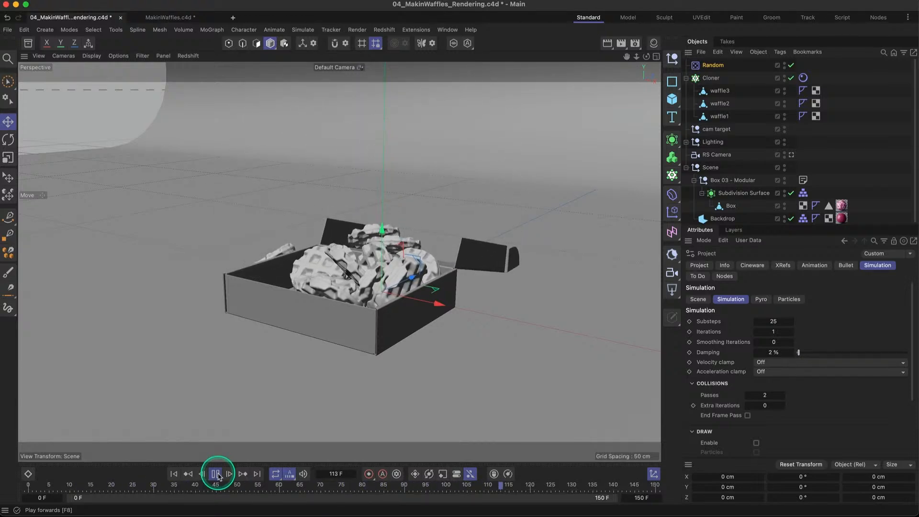
click(215, 474)
click(439, 386)
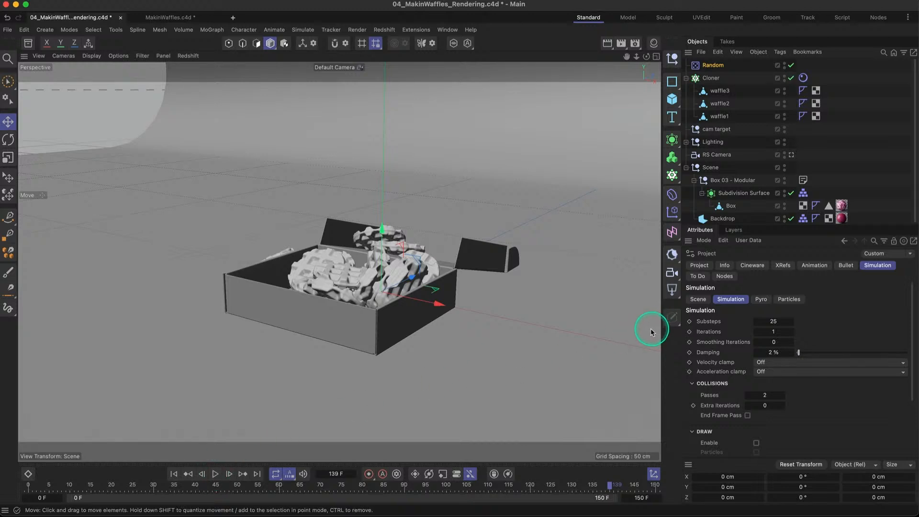
click(433, 294)
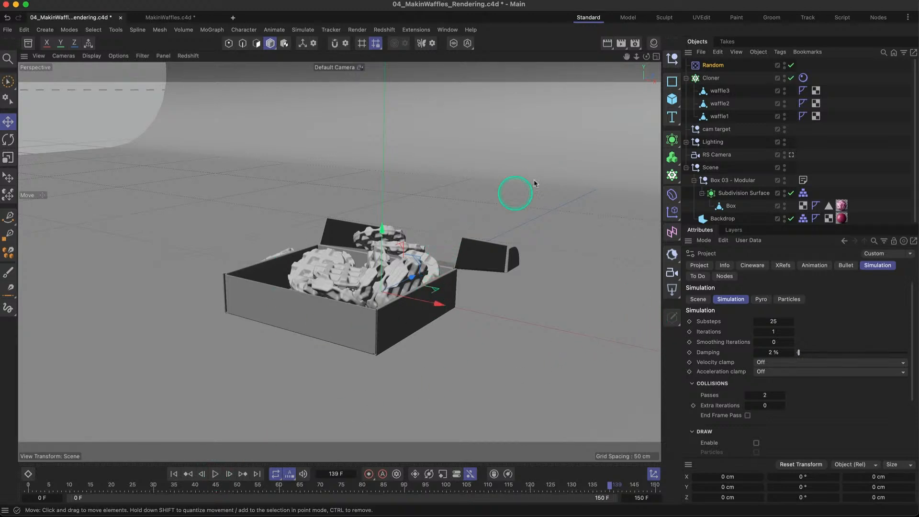
- Go to frame 90 and set the Cloner's Count key there to 18 in the Dope Sheet
click(713, 78)
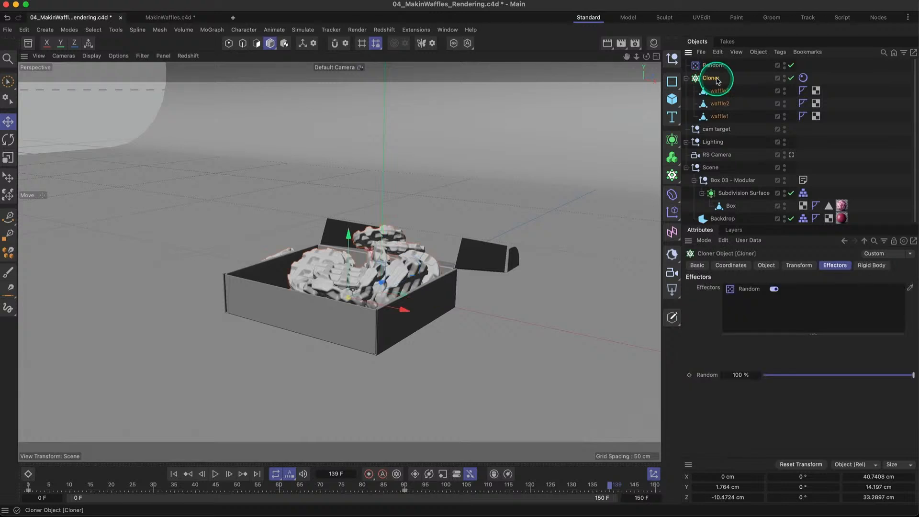
click(766, 265)
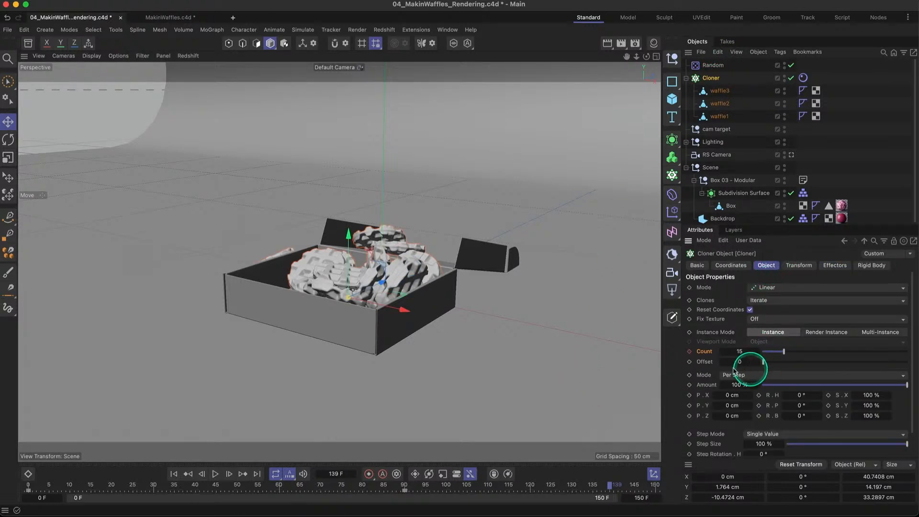
click(343, 218)
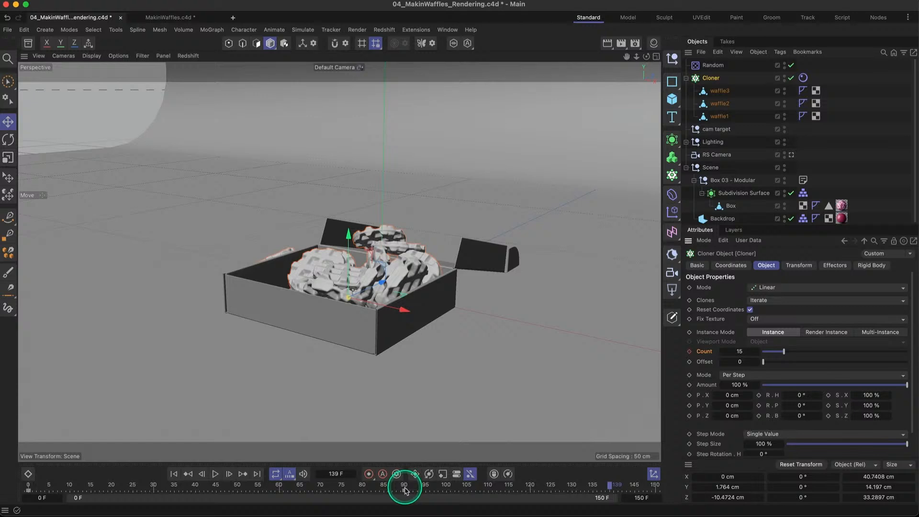
click(405, 488)
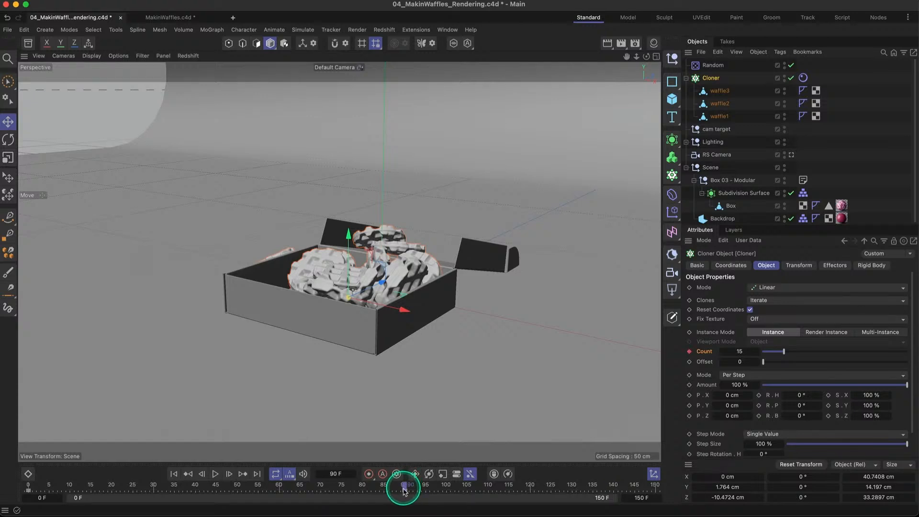
click(28, 475)
drag(107, 401, 139, 249)
click(31, 322)
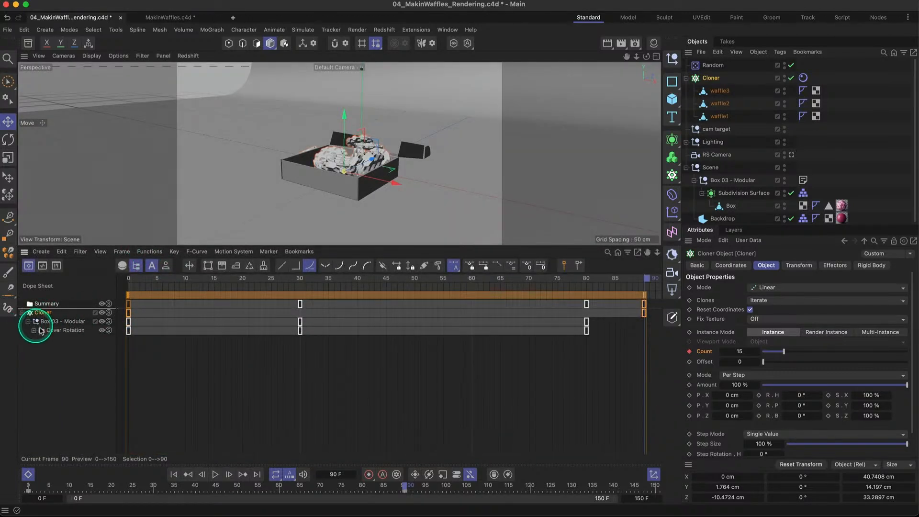
click(43, 317)
click(22, 314)
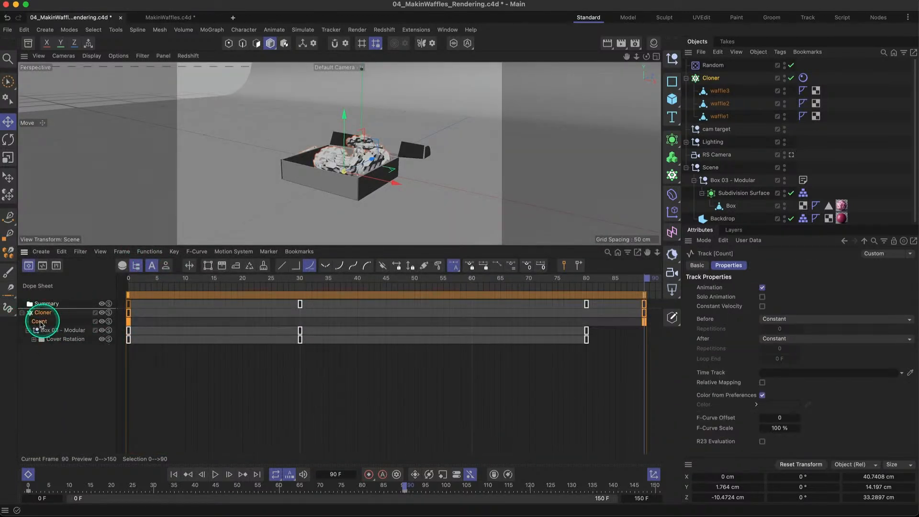
click(39, 322)
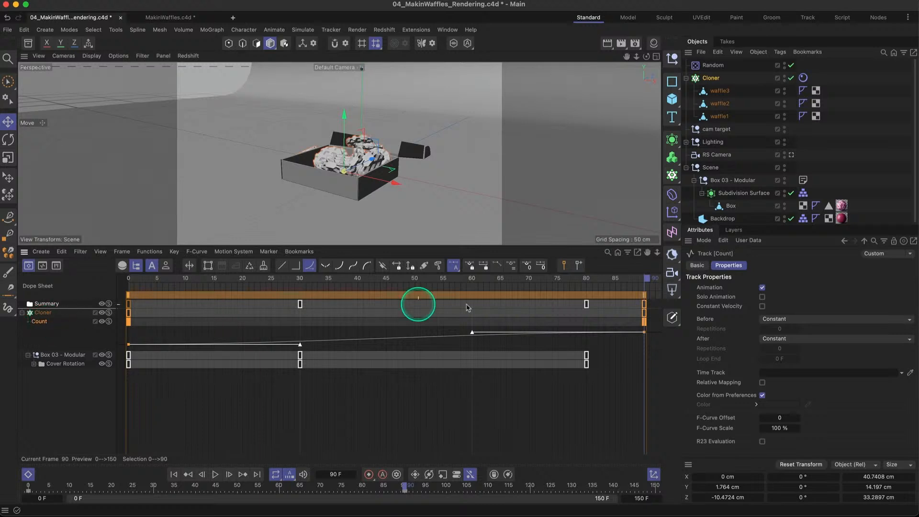
click(644, 321)
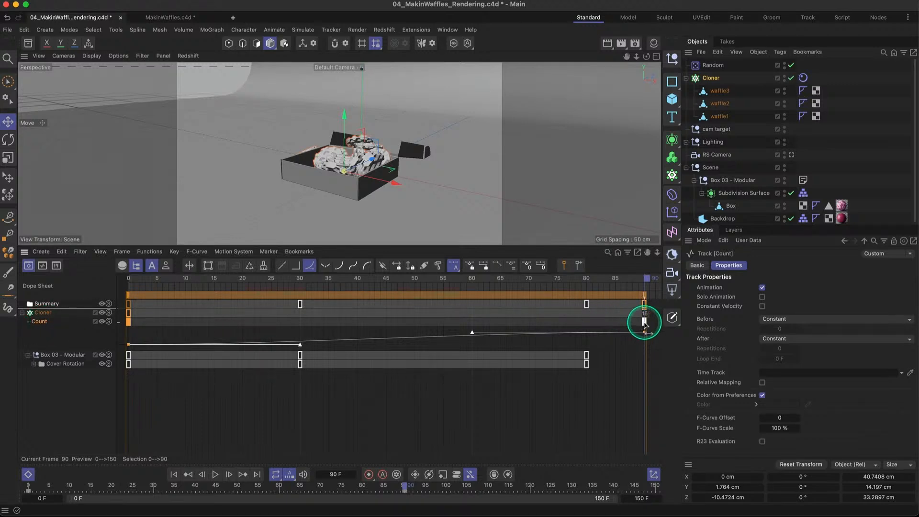
click(645, 322)
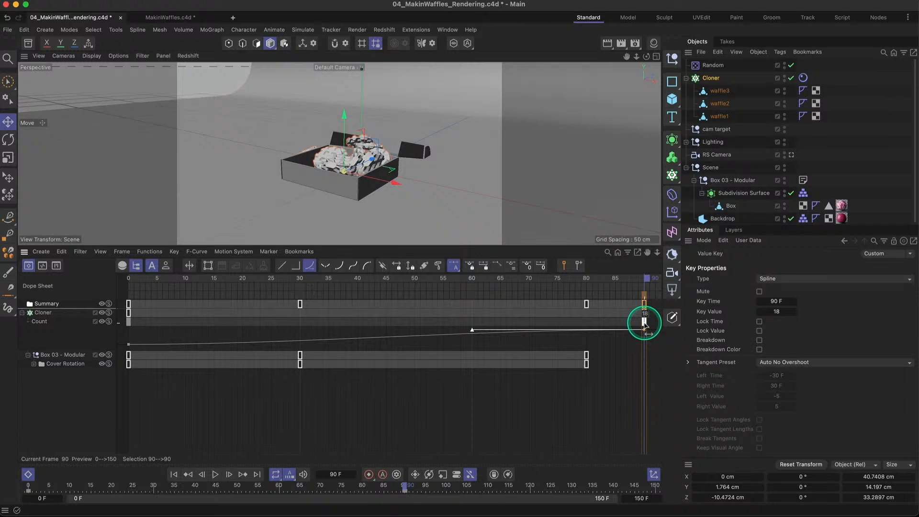
- Replay the simulation from frame 0 to about frame 92 and close the Dope Sheet
click(173, 474)
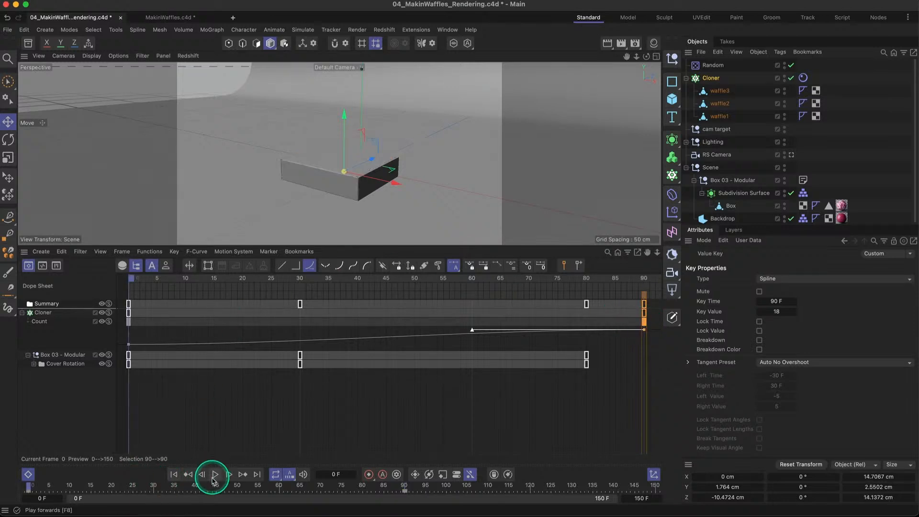
click(215, 474)
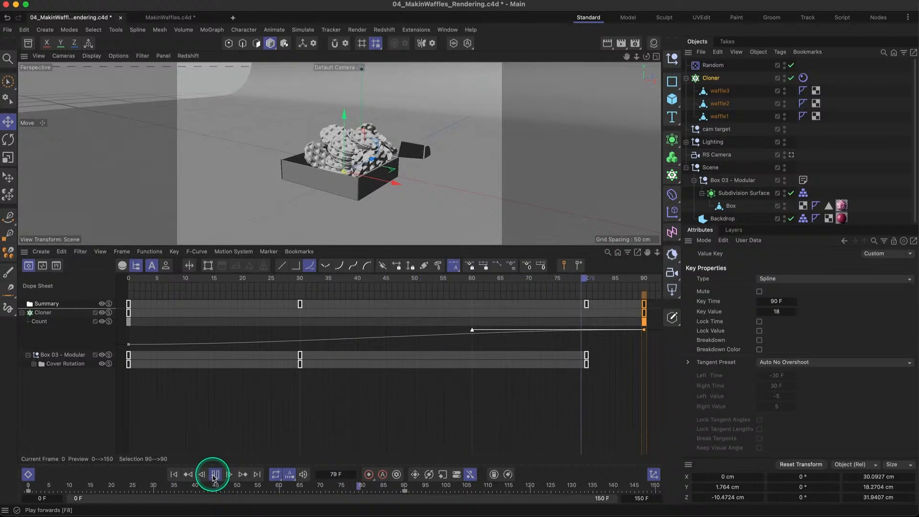
click(215, 475)
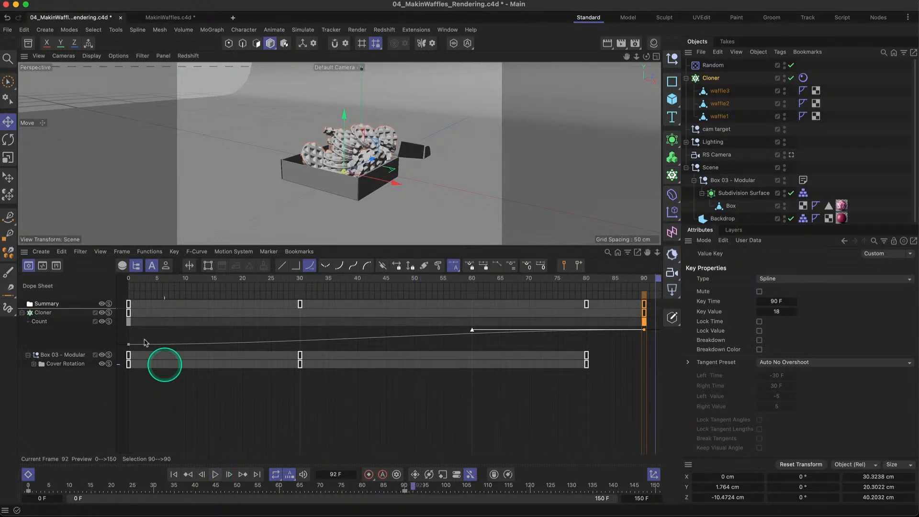
click(28, 474)
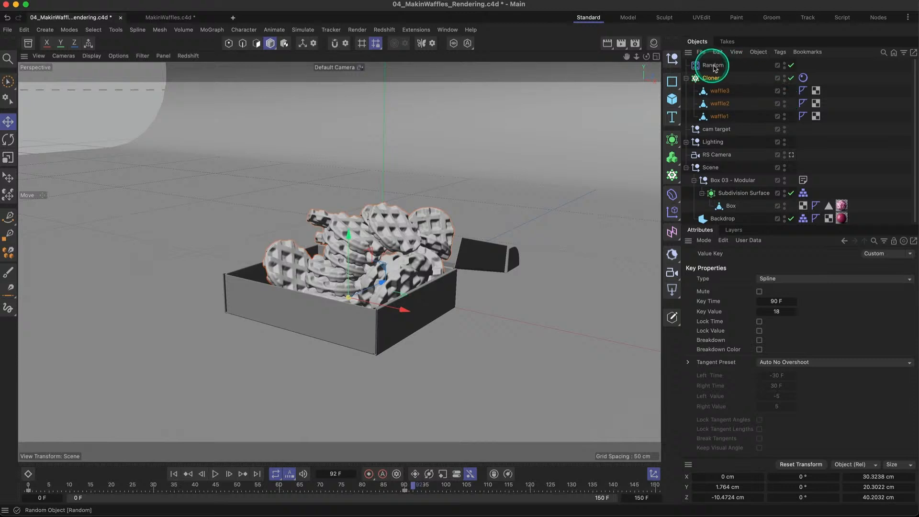
- Try seeds 12346 and 12347 on the Random effector while replaying the simulation from frame 0 to about frame 101
click(732, 67)
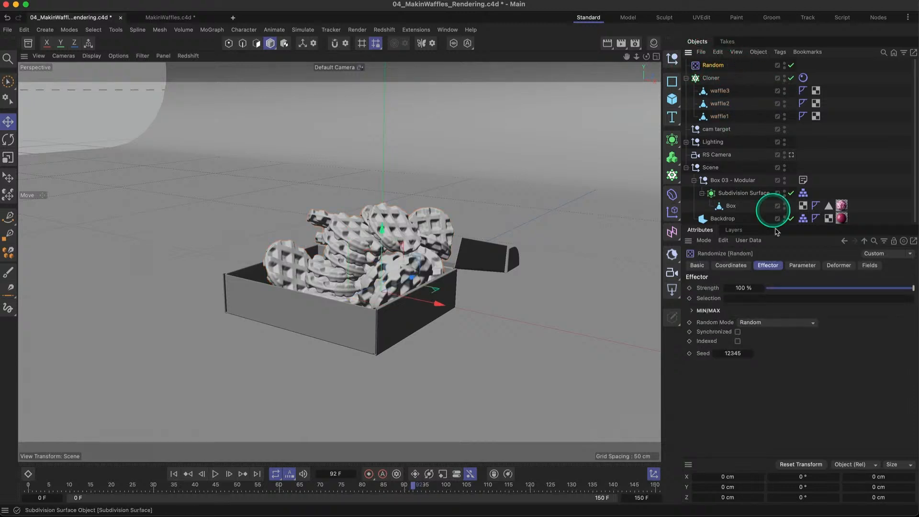
click(802, 265)
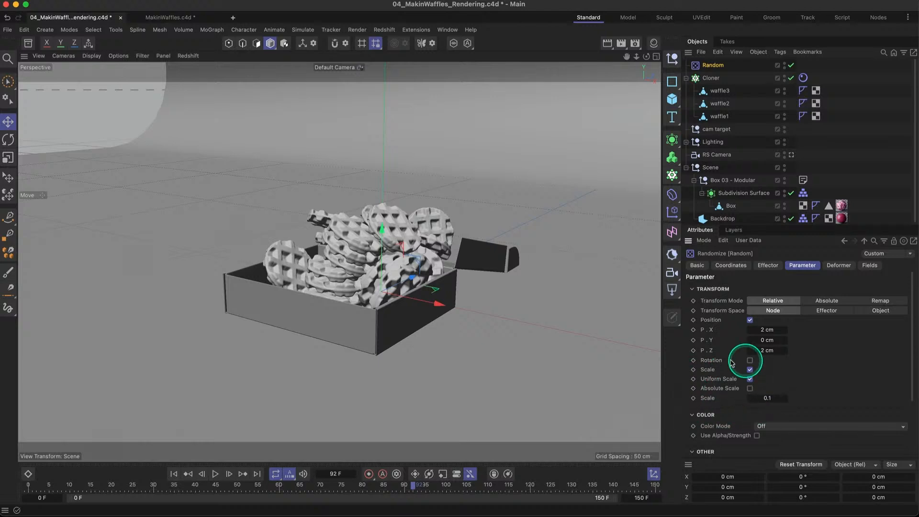
click(766, 266)
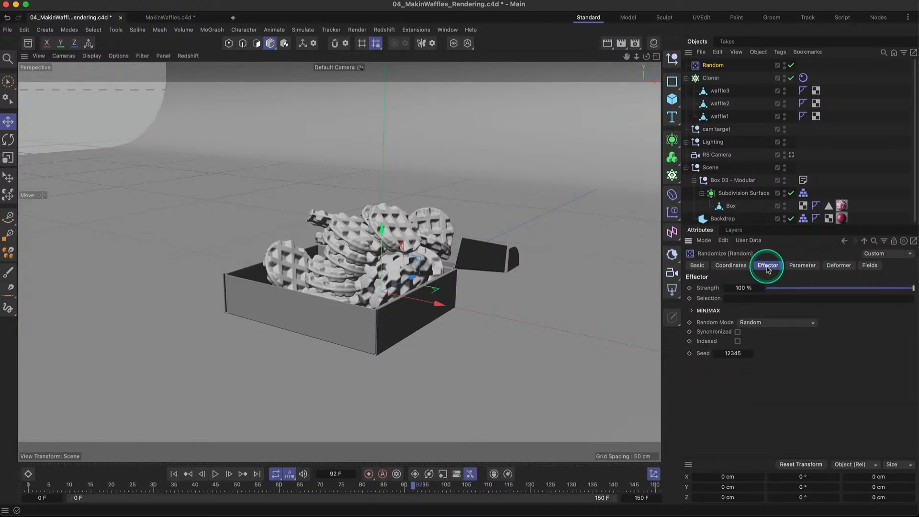
click(751, 356)
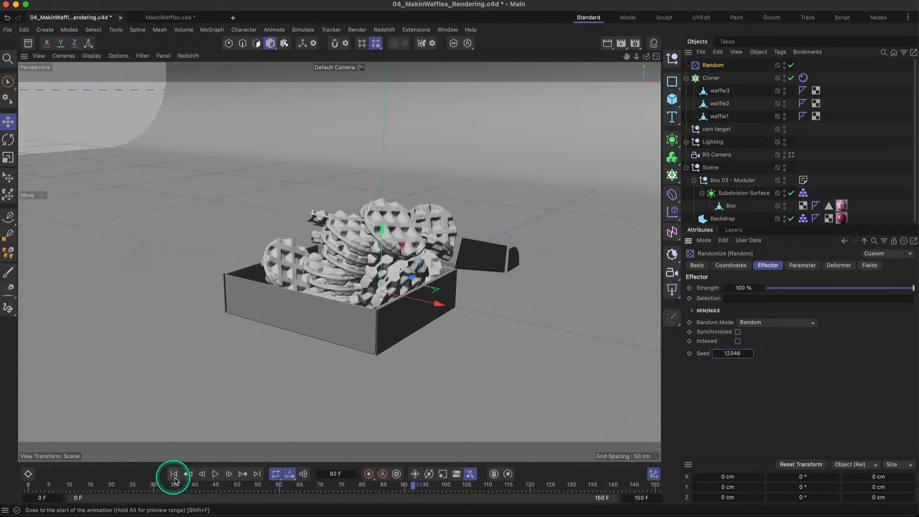
click(174, 474)
click(216, 474)
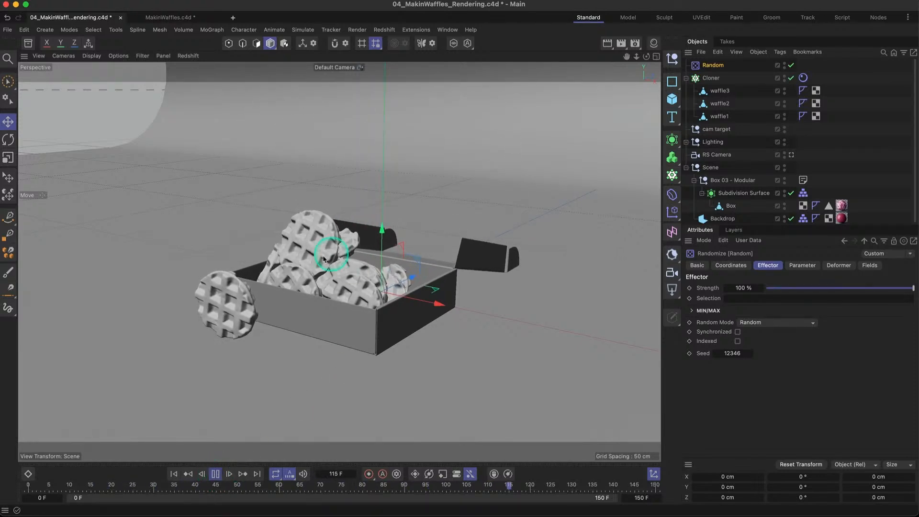
click(750, 352)
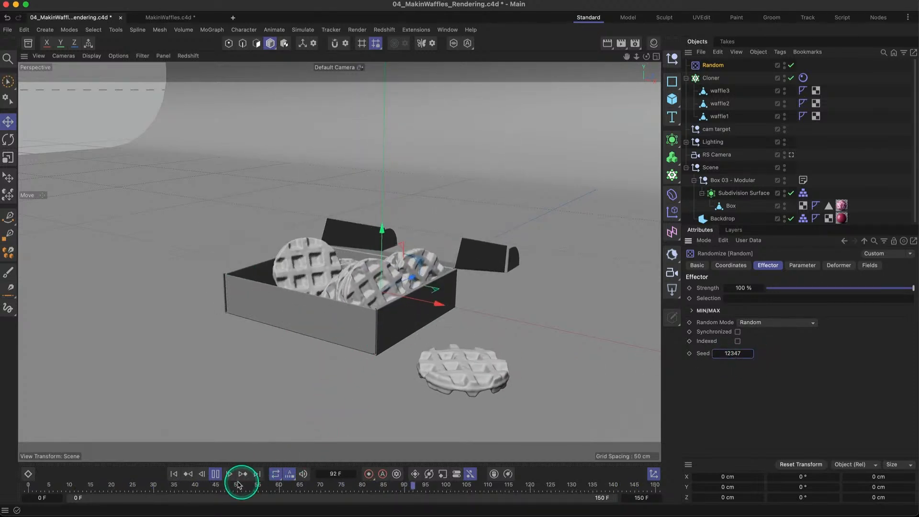
click(215, 474)
- Set the Random effector's seed back to 12345 and replay from frame 0 to about frame 138
click(717, 353)
click(716, 353)
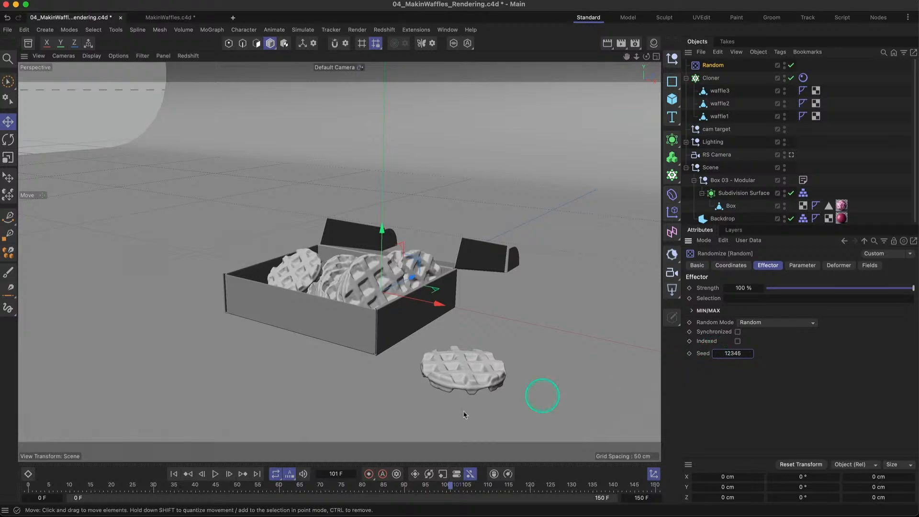
click(174, 474)
click(217, 473)
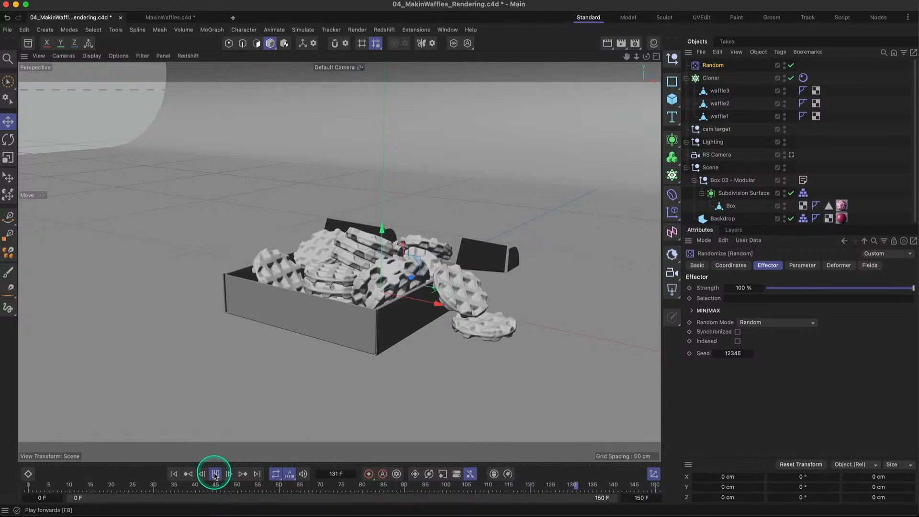
click(372, 389)
click(506, 290)
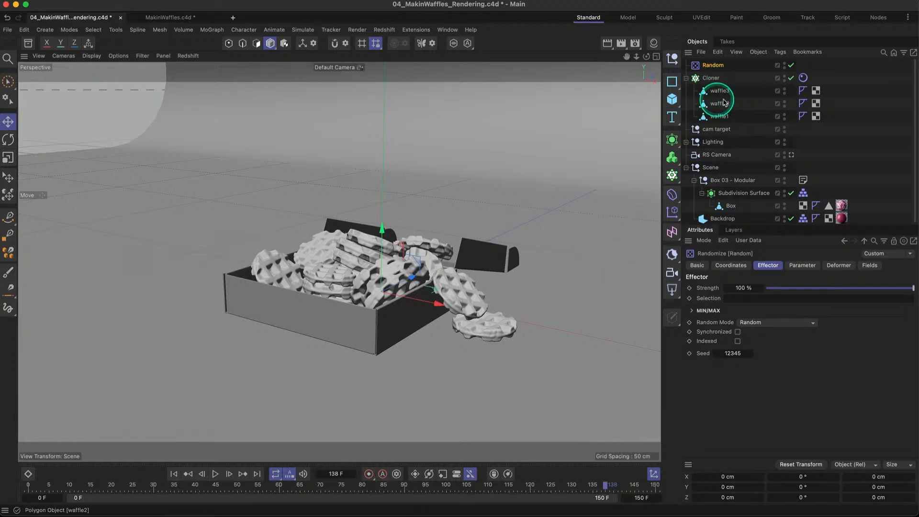
- Review the Cloner's Count, its Rigid Body collision settings and the project's simulation settings
click(710, 77)
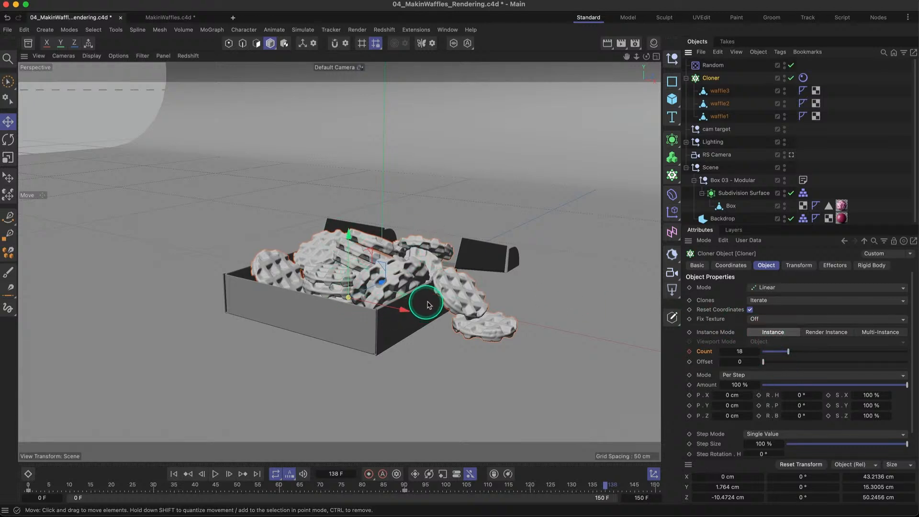
click(803, 78)
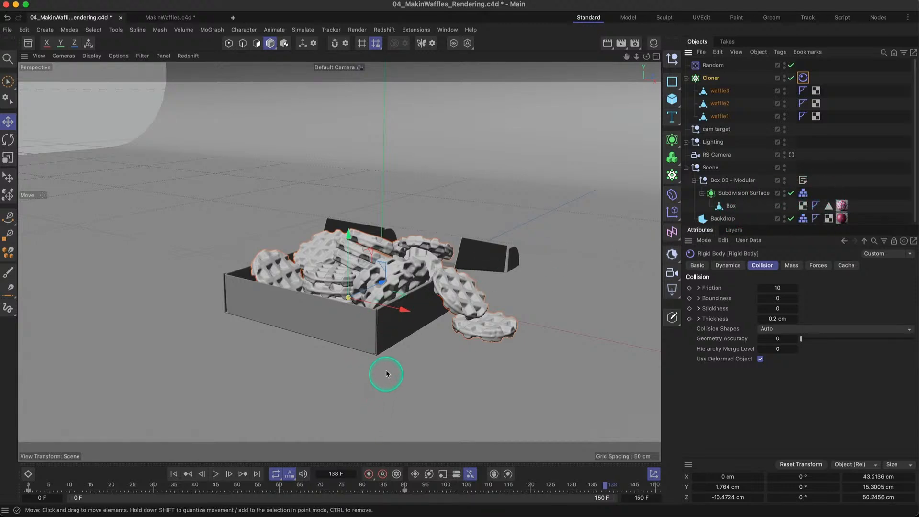
key(super+d)
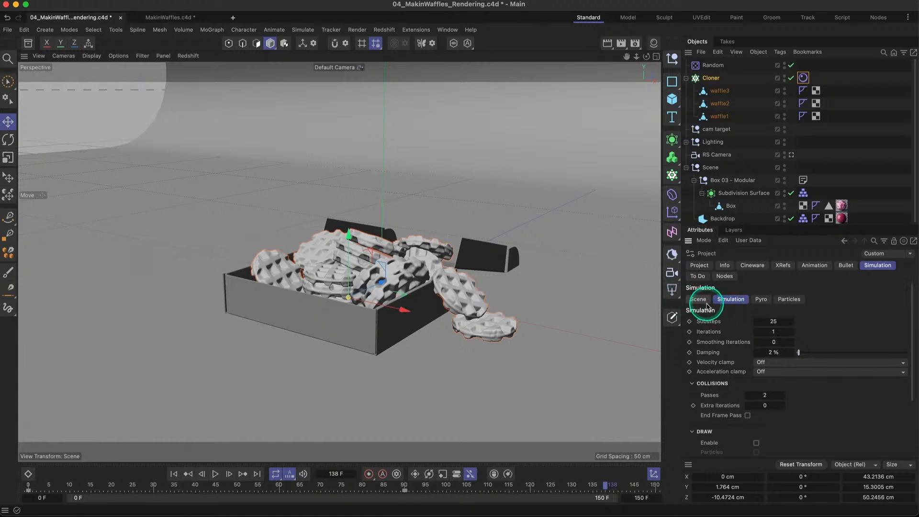
click(704, 302)
click(728, 301)
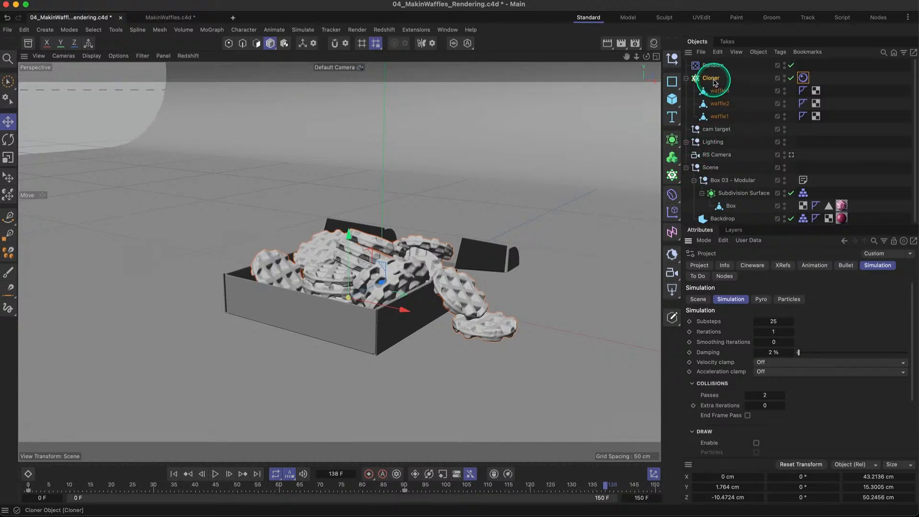
- Move the Cloner and the Random effector into the Scene null and collapse the group
drag(712, 78, 722, 180)
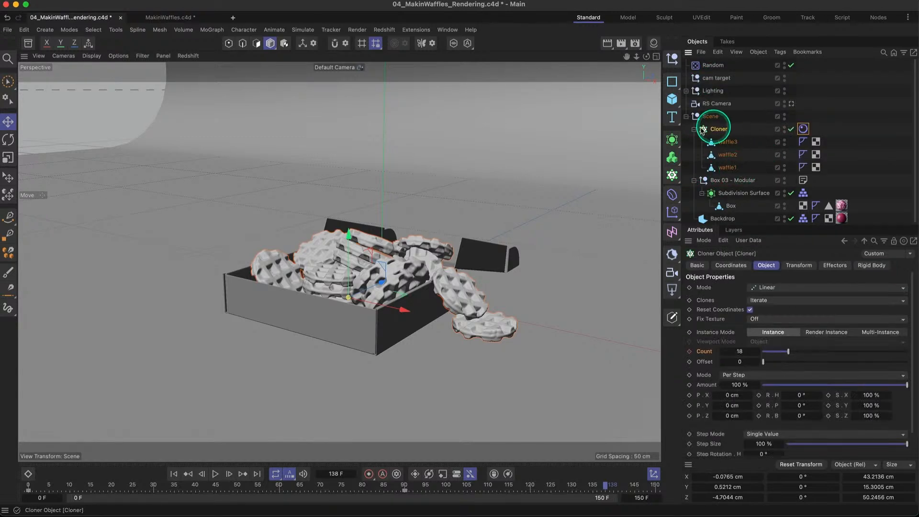
drag(734, 68, 730, 117)
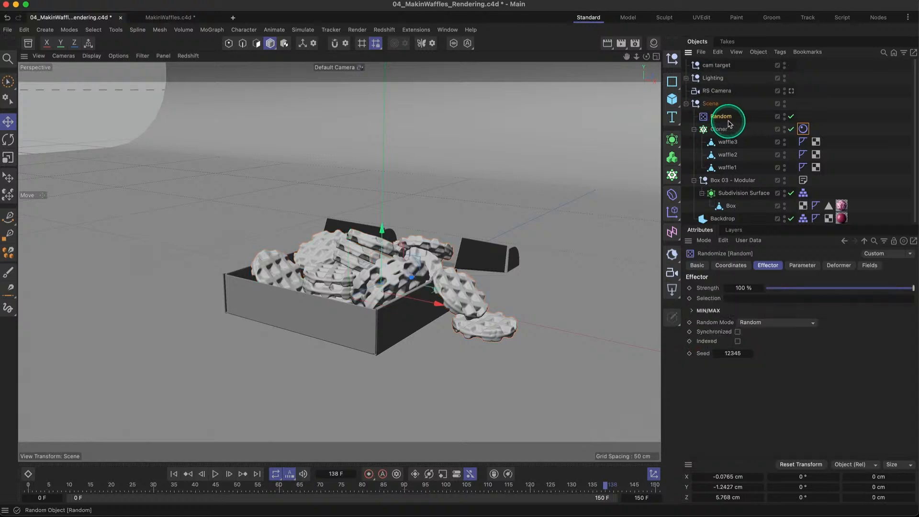
click(687, 104)
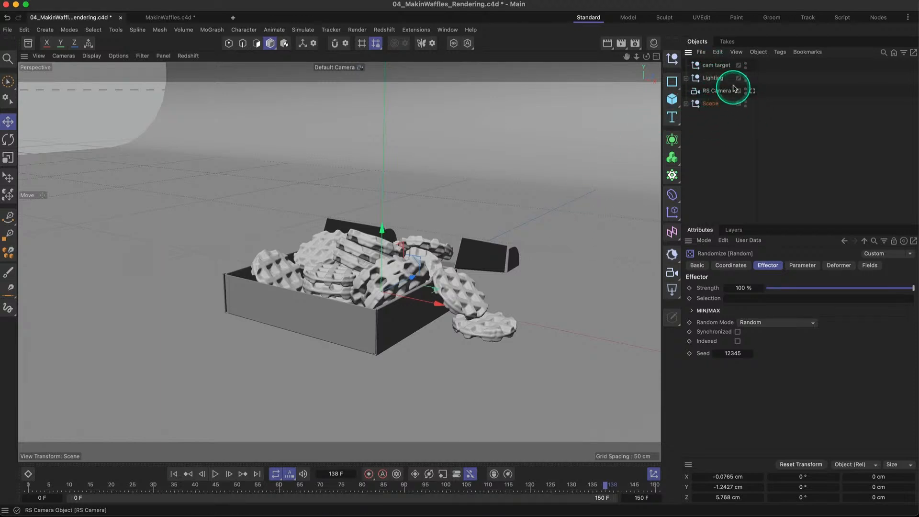
- Look through the RS Camera to check its framing, and return to the default camera
click(718, 91)
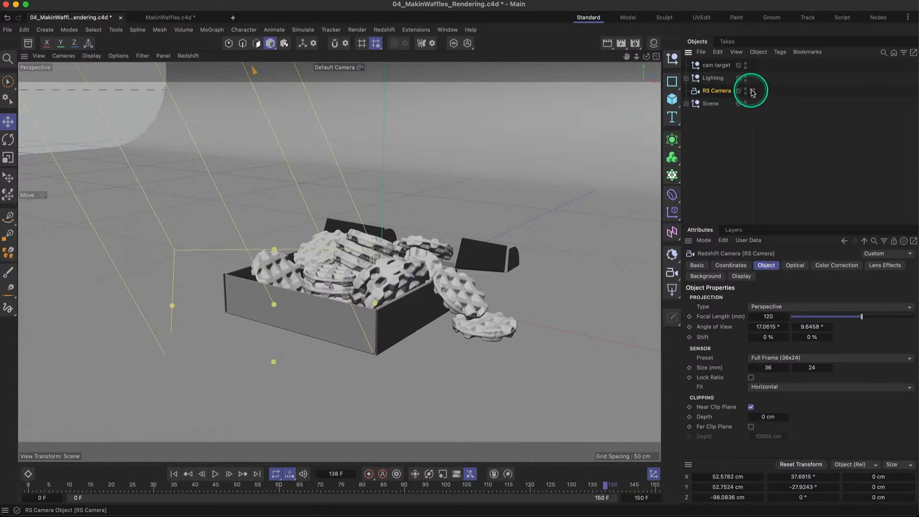
click(753, 91)
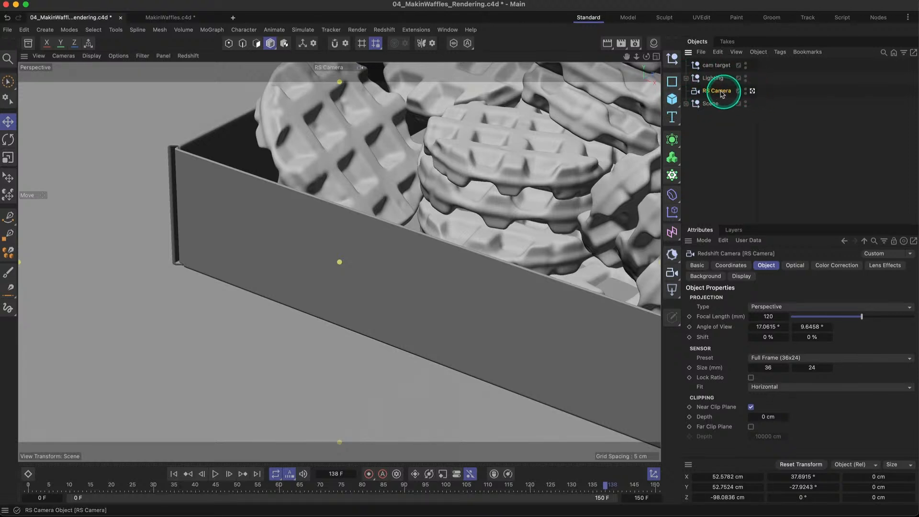
click(752, 91)
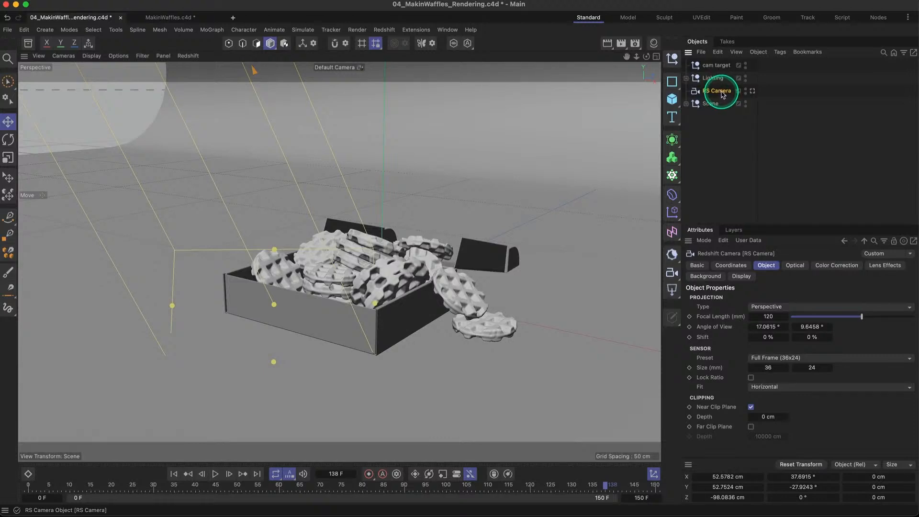
- Duplicate the RS Camera to the top of the object hierarchy and name the copy RS Camera (anim)
ctrl+drag(721, 95, 743, 62)
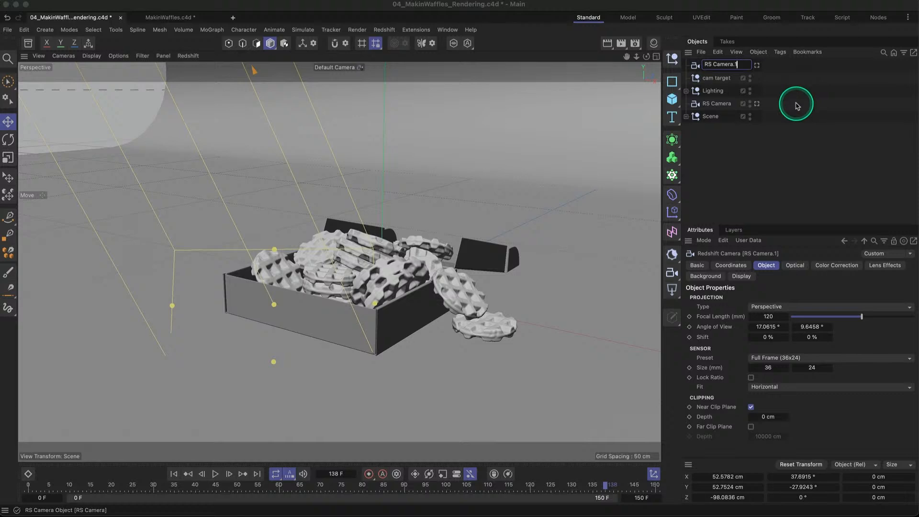
key(BackSpace)
key(BackSpace)
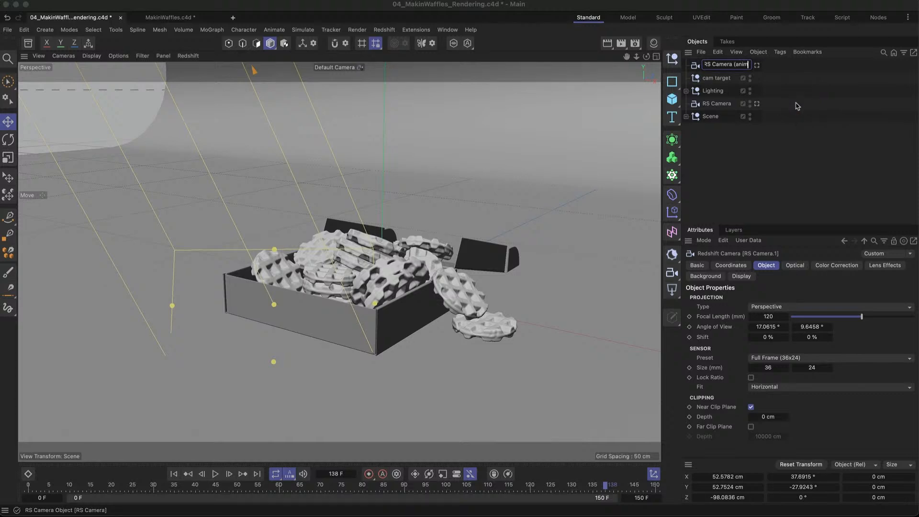
click(762, 91)
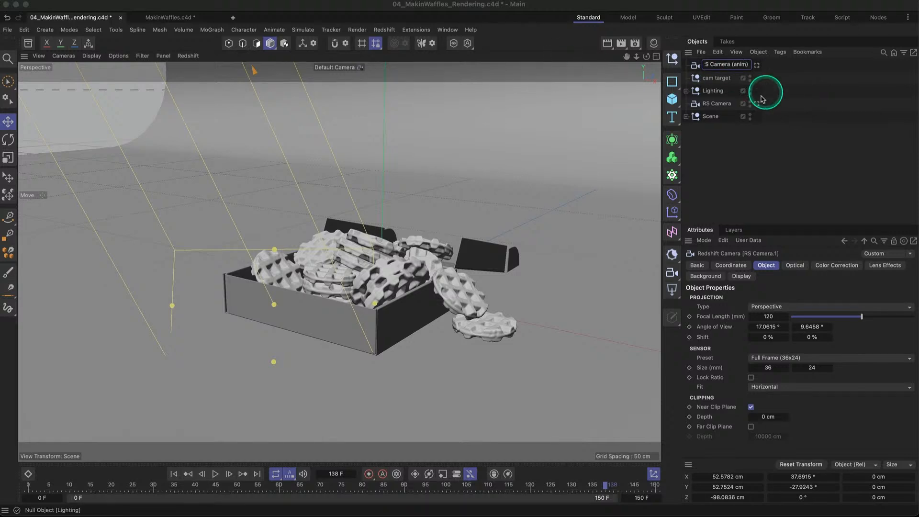
click(724, 67)
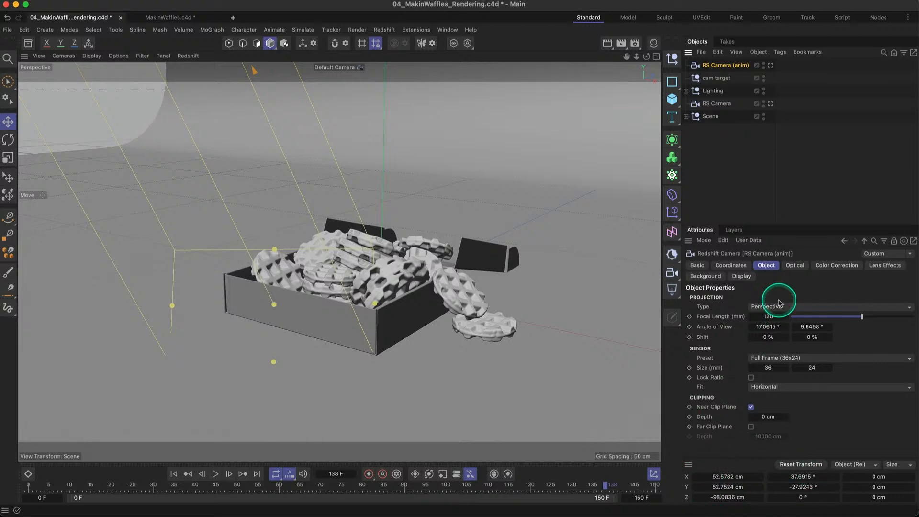
- Reset the RS Camera (anim)'s position and rotation to zero and hide the coordinate manager
key(alt+0)
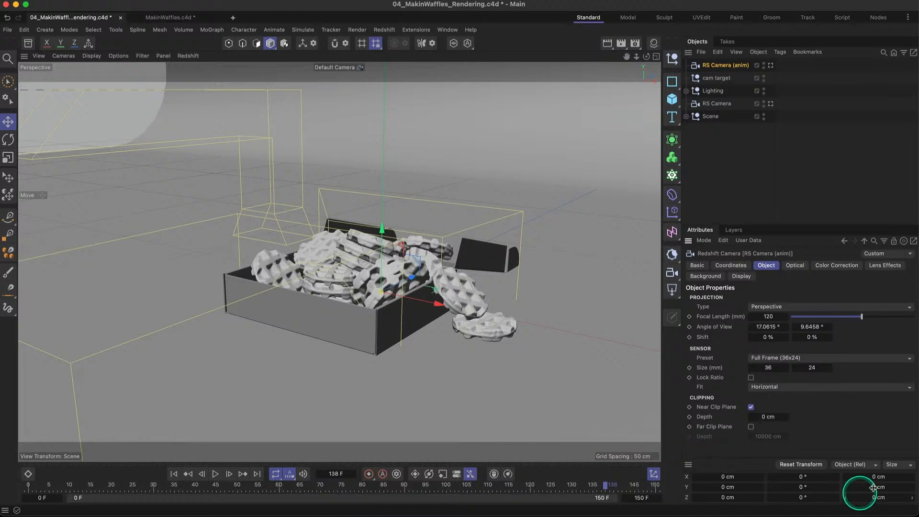
click(654, 474)
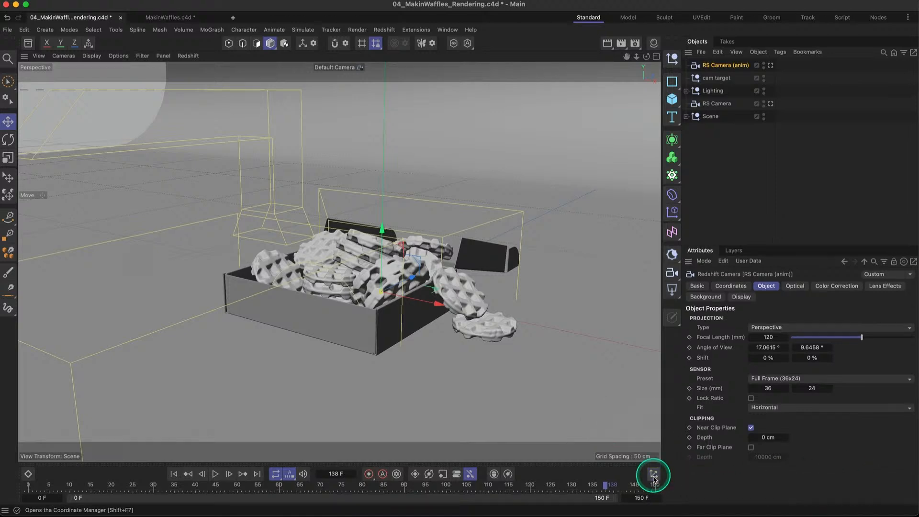
- Hide the original RS Camera in the viewport so that only the RS Camera (anim)'s frustum is displayed
alt+drag(535, 257, 488, 272)
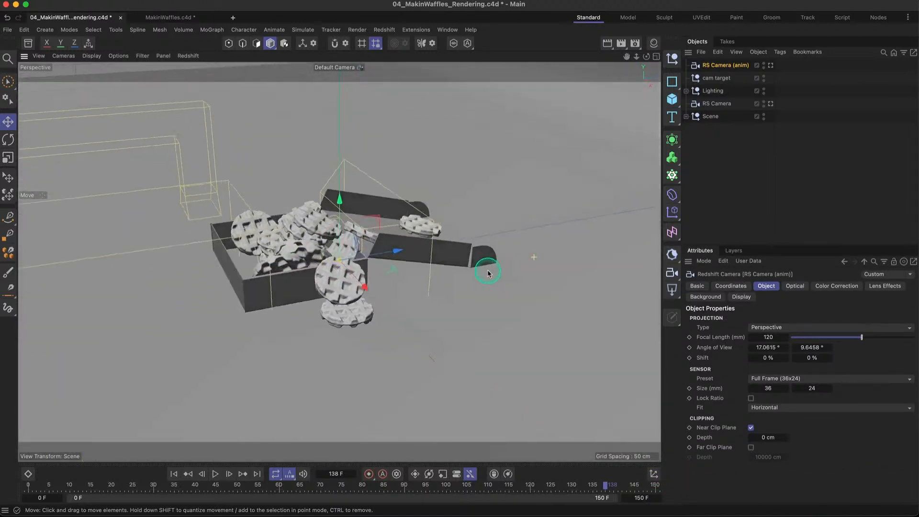
alt+right_drag(425, 238, 365, 247)
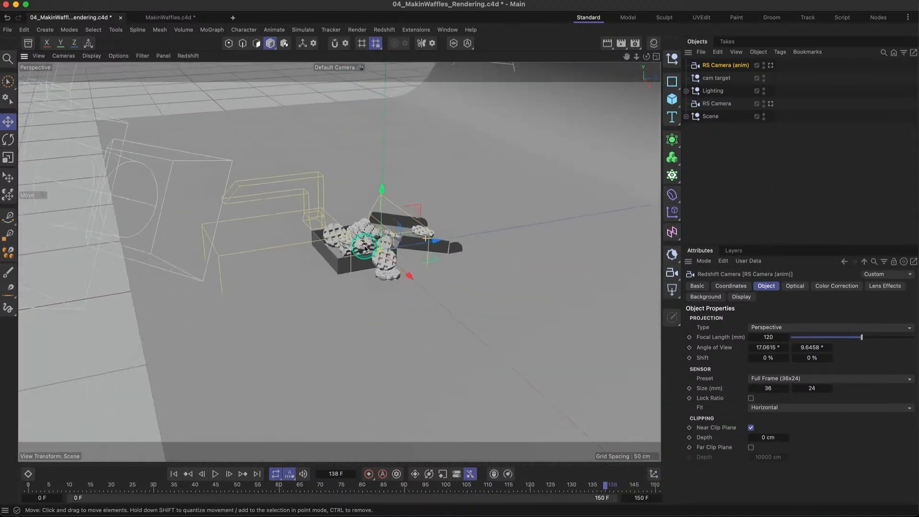
click(764, 101)
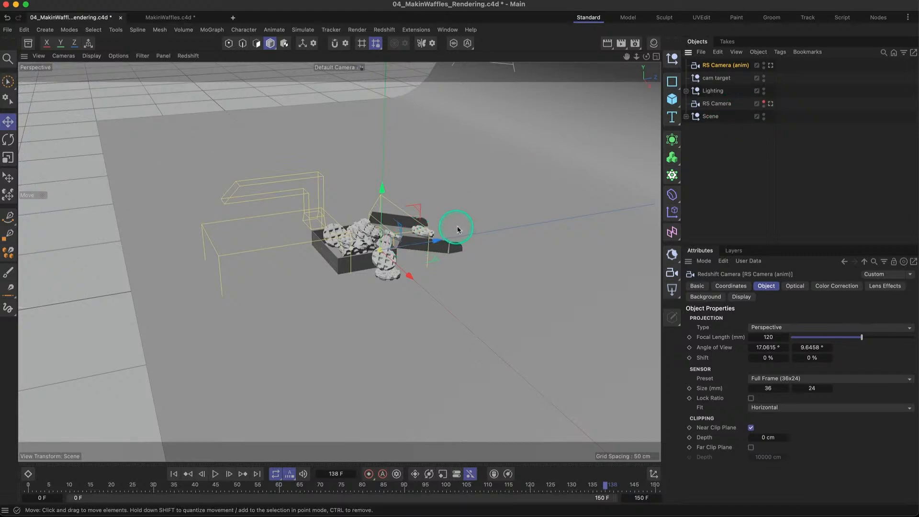
mouse_move(466, 226)
alt+mouse_down()
mouse_move(433, 231)
mouse_move(464, 244)
mouse_move(450, 224)
mouse_move(457, 235)
alt+mouse_up()
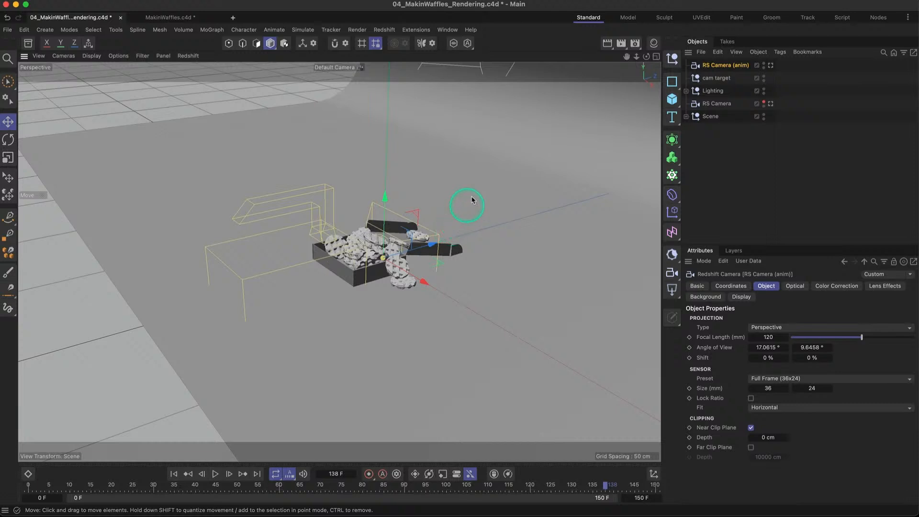
- Add an Arc spline and scale it down to a radius of about 50.5 cm
click(672, 82)
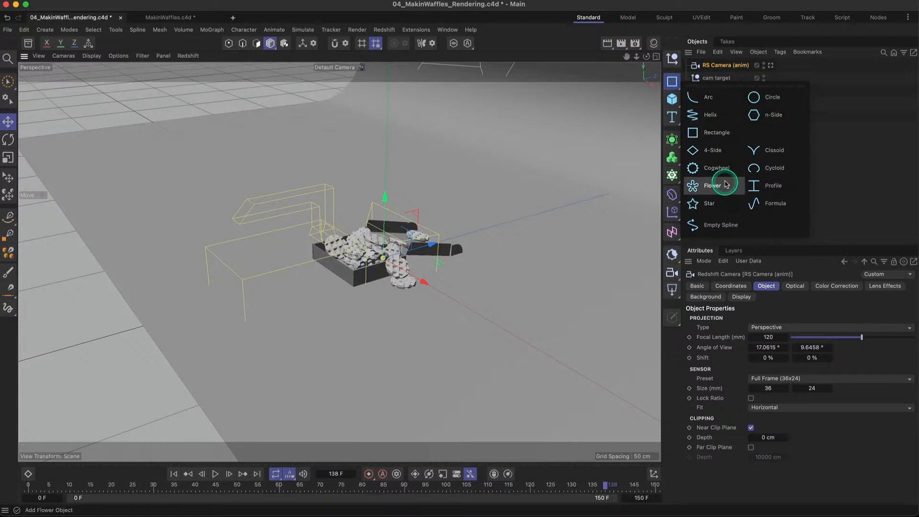
click(726, 104)
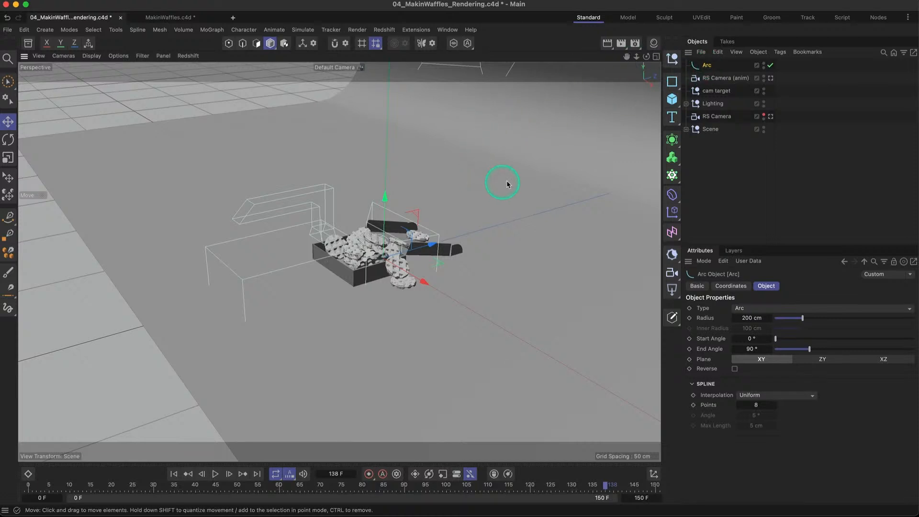
key(t)
drag(537, 176, 228, 226)
key(e)
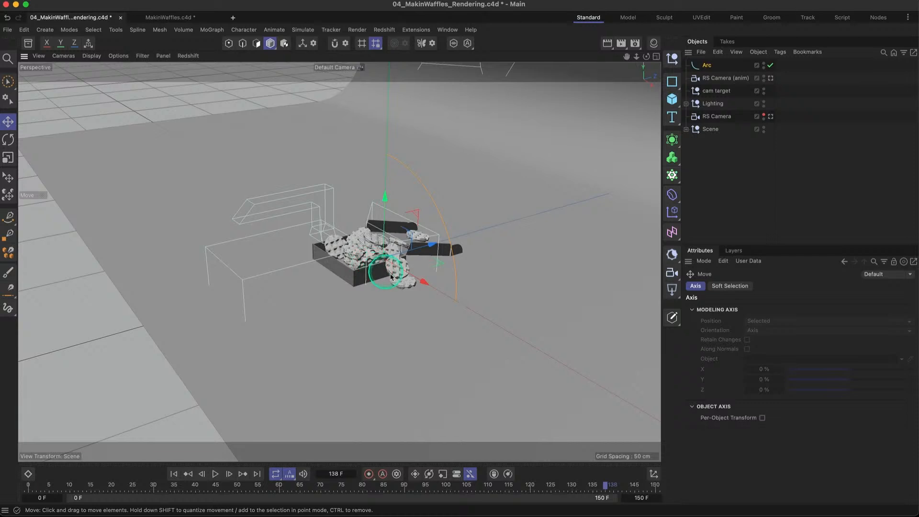
- Rotate the arc until it stands upright in line with the world Z axis, curving down toward the open lid
mouse_move(455, 257)
alt+mouse_down()
mouse_move(484, 252)
mouse_move(421, 258)
mouse_move(455, 263)
alt+mouse_up()
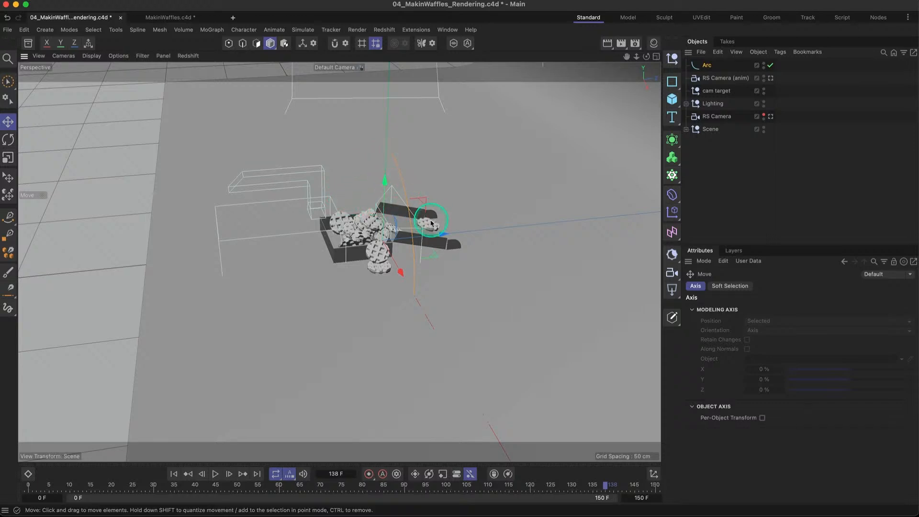
alt+middle_drag(470, 205, 456, 209)
mouse_move(411, 213)
alt+mouse_down()
mouse_move(423, 212)
mouse_move(415, 214)
alt+mouse_up()
key(r)
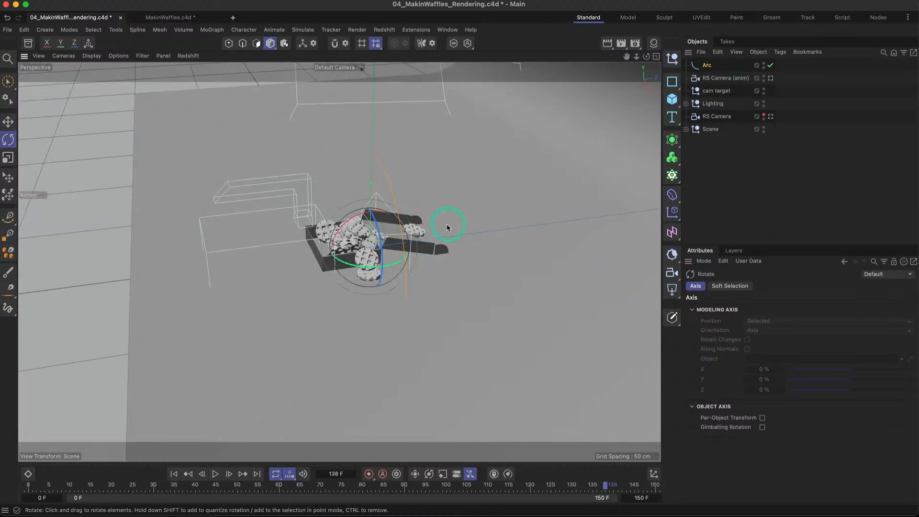
alt+drag(372, 263, 393, 262)
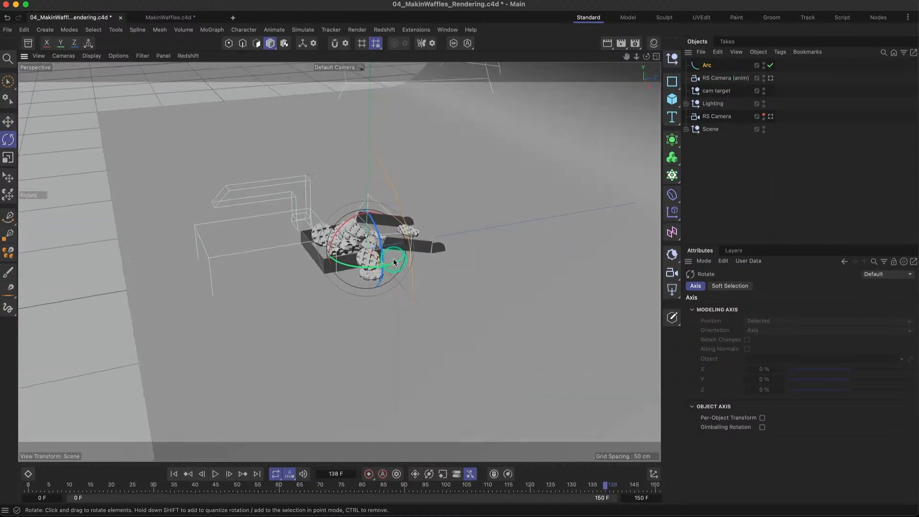
alt+right_drag(392, 260, 413, 258)
alt+drag(411, 258, 385, 261)
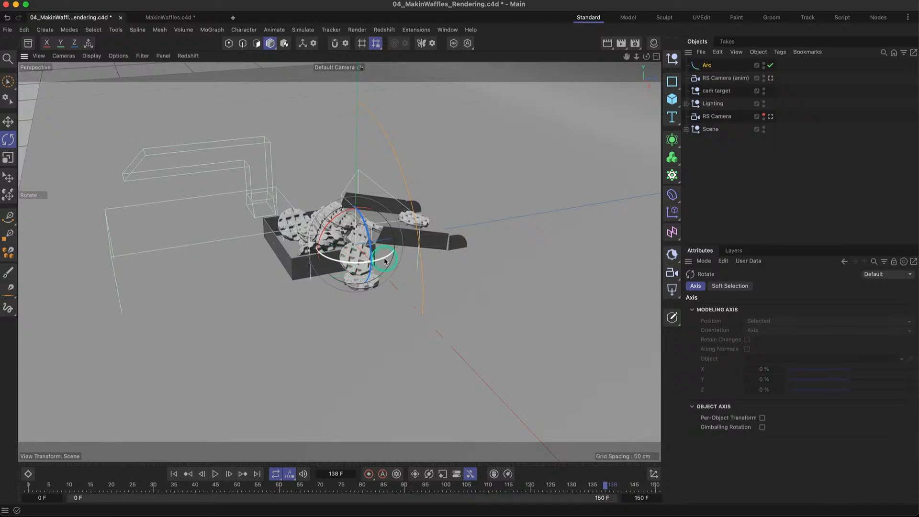
drag(385, 261, 328, 264)
drag(326, 230, 414, 224)
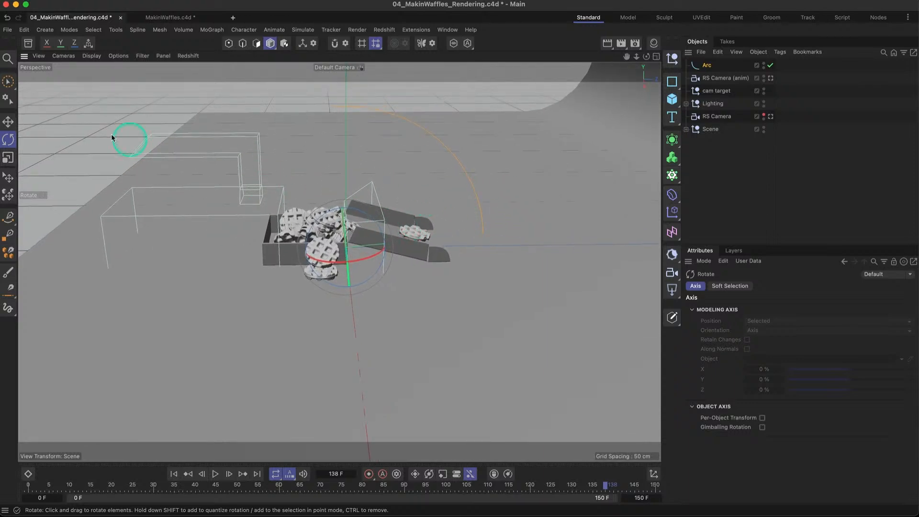
- Switch to world coordinates and move the arc along Z to the side of the box opposite the open lid
click(8, 123)
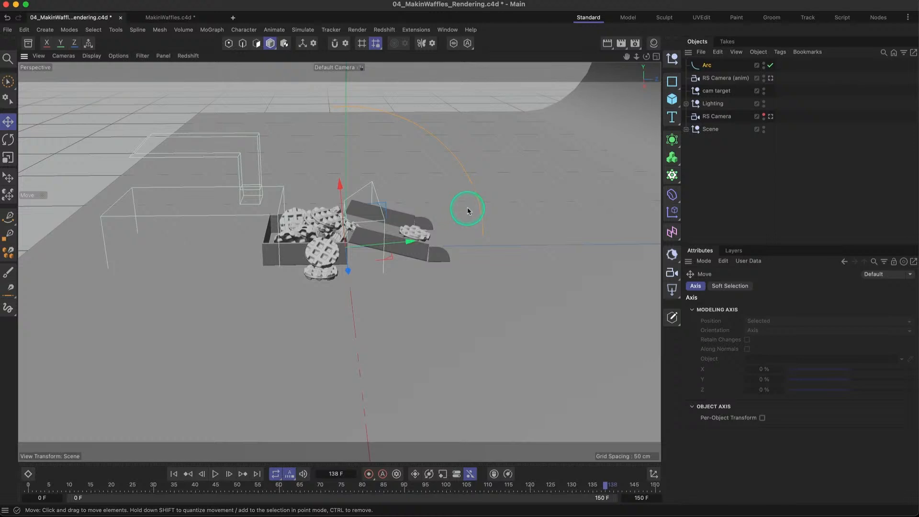
drag(455, 199, 405, 236)
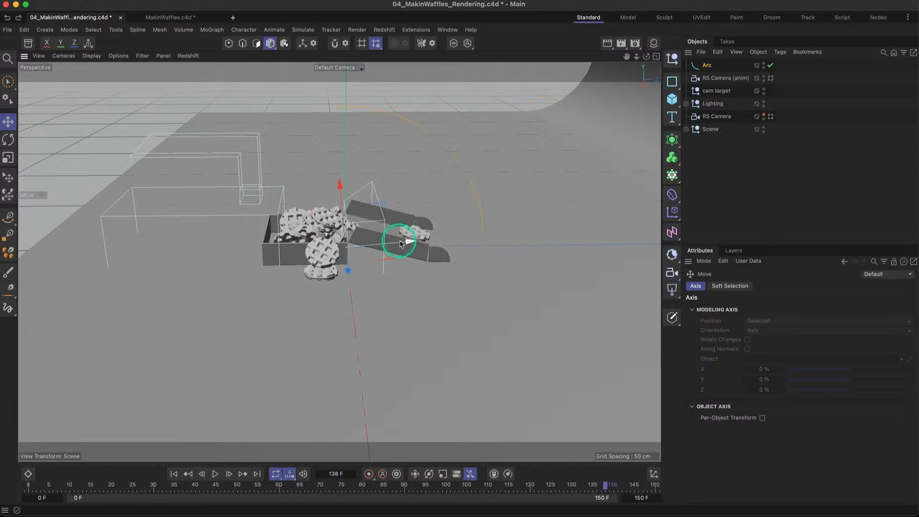
click(89, 44)
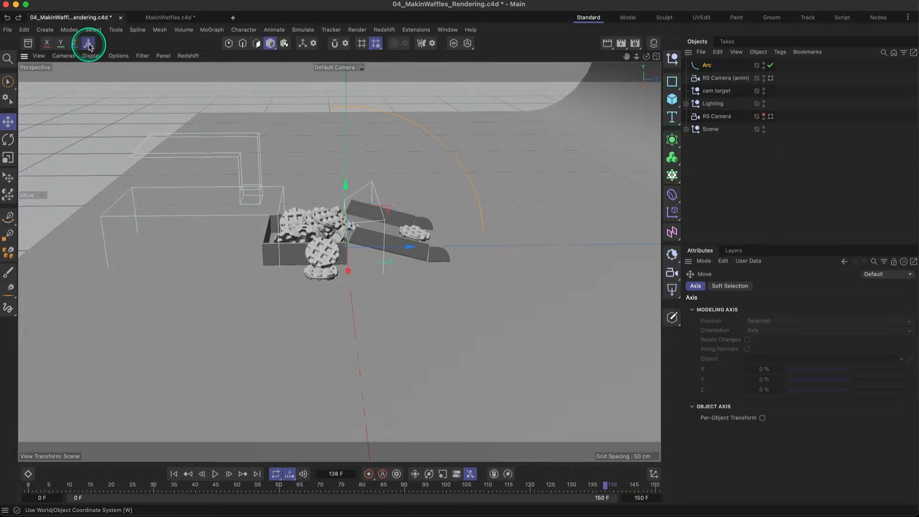
click(89, 44)
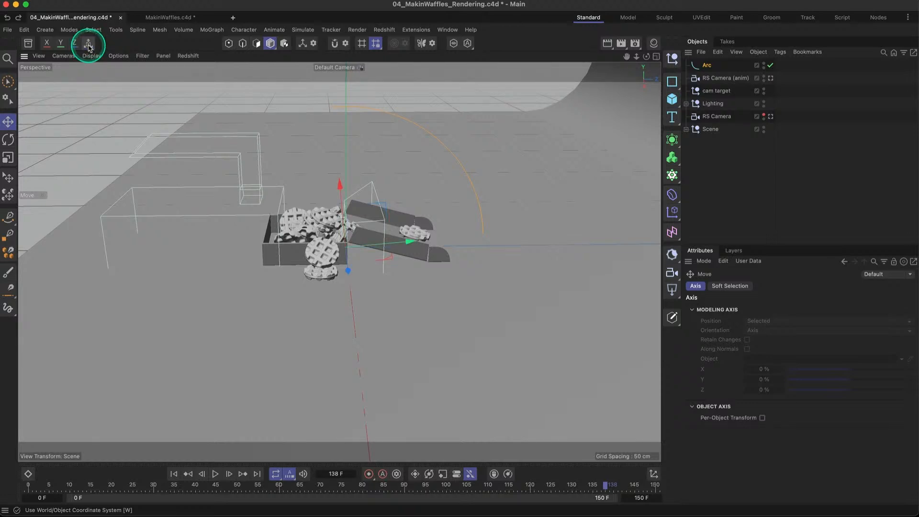
click(89, 45)
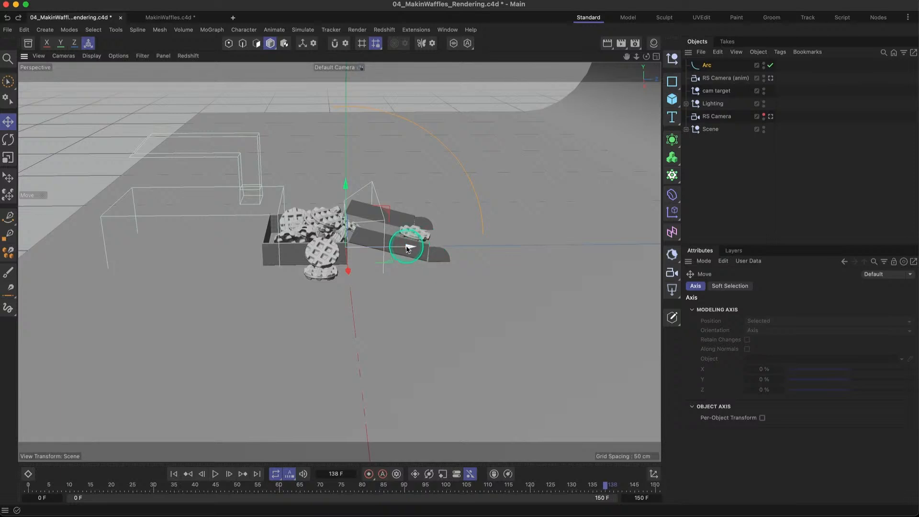
drag(408, 248, 169, 245)
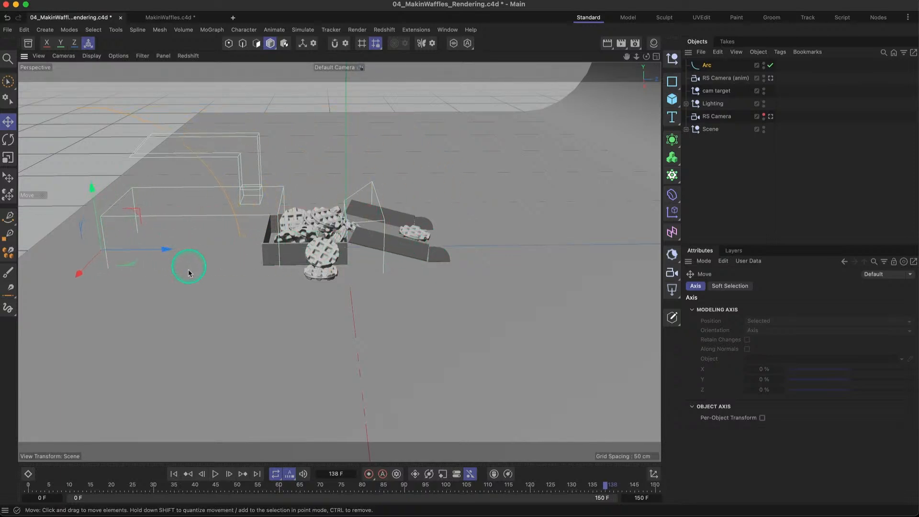
alt+middle_drag(207, 269, 270, 265)
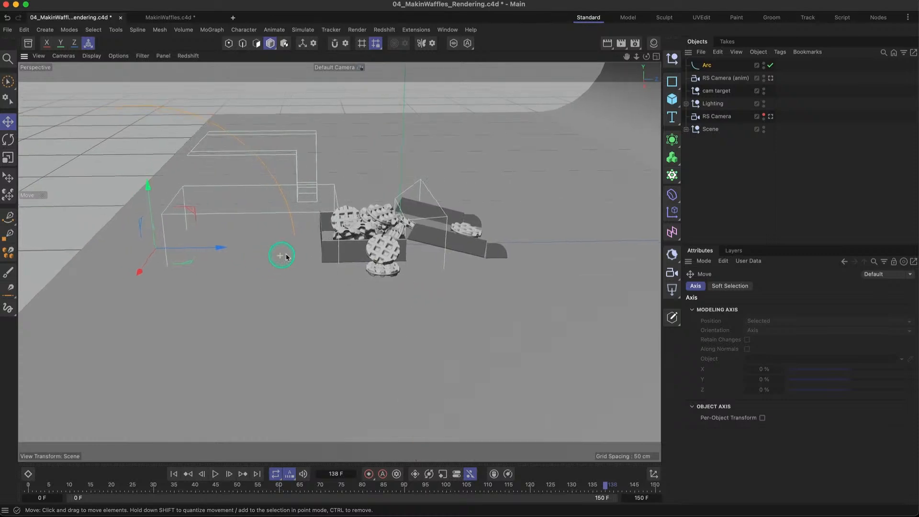
alt+drag(280, 255, 306, 248)
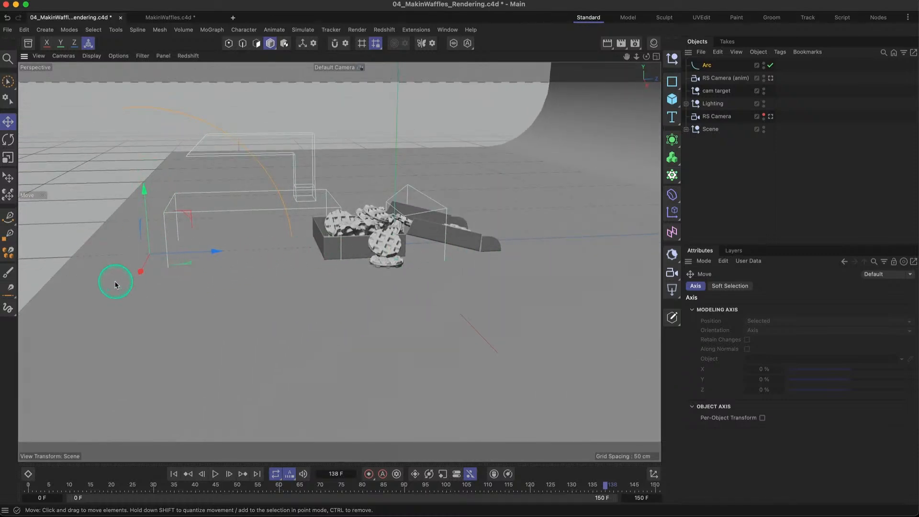
drag(215, 250, 185, 250)
alt+drag(304, 281, 416, 353)
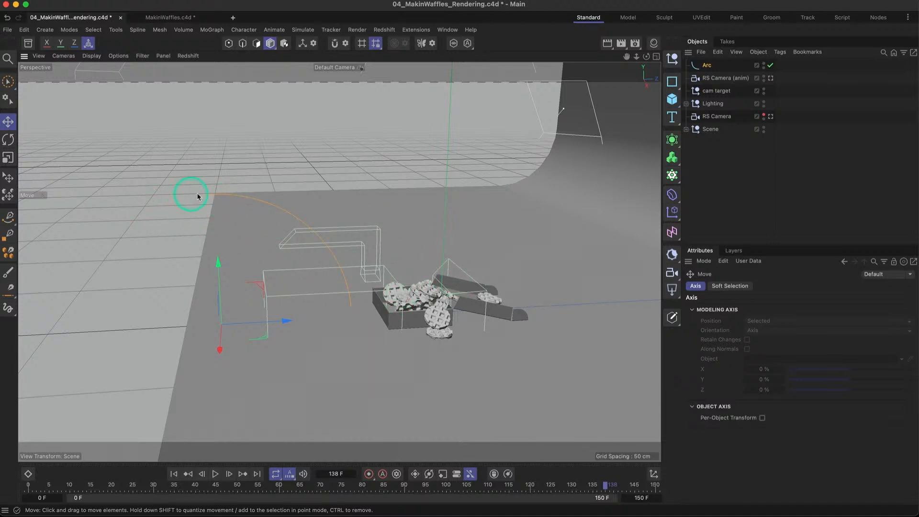
- Rename the arc spline as Arc (camera movement)
double_click(707, 64)
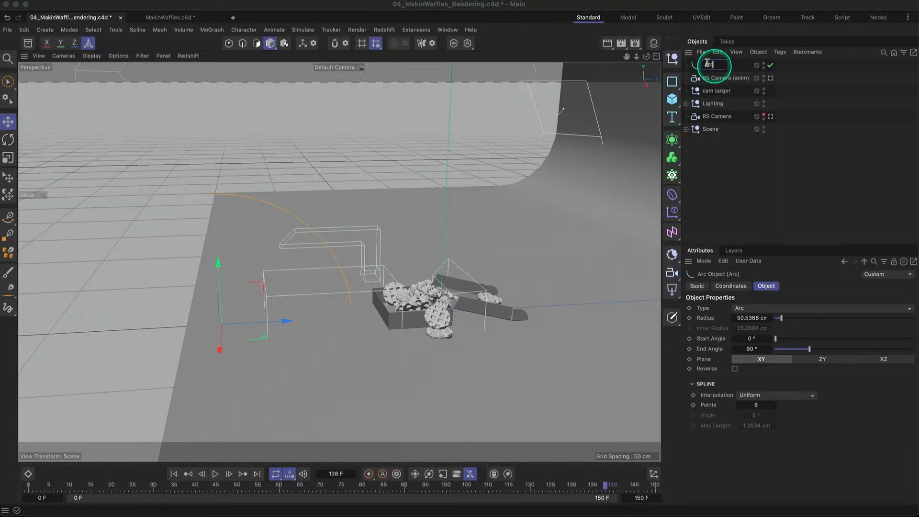
text((c)
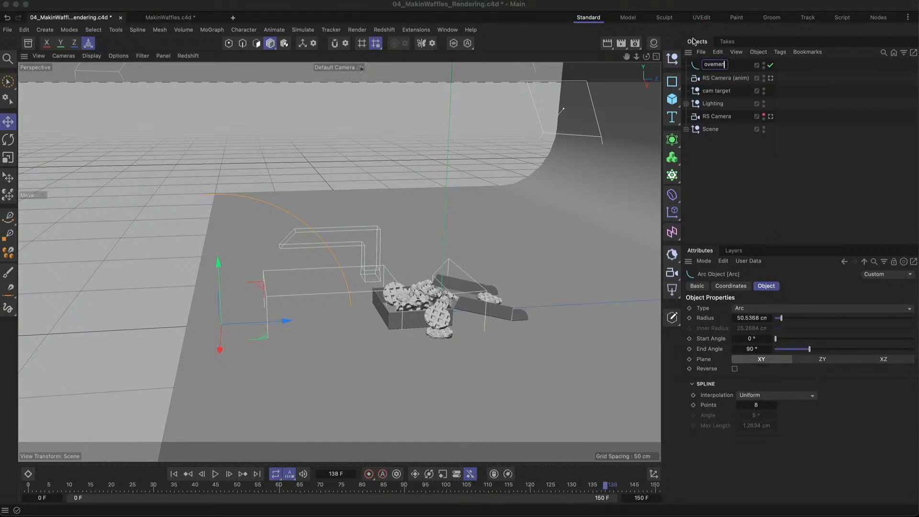
click(732, 150)
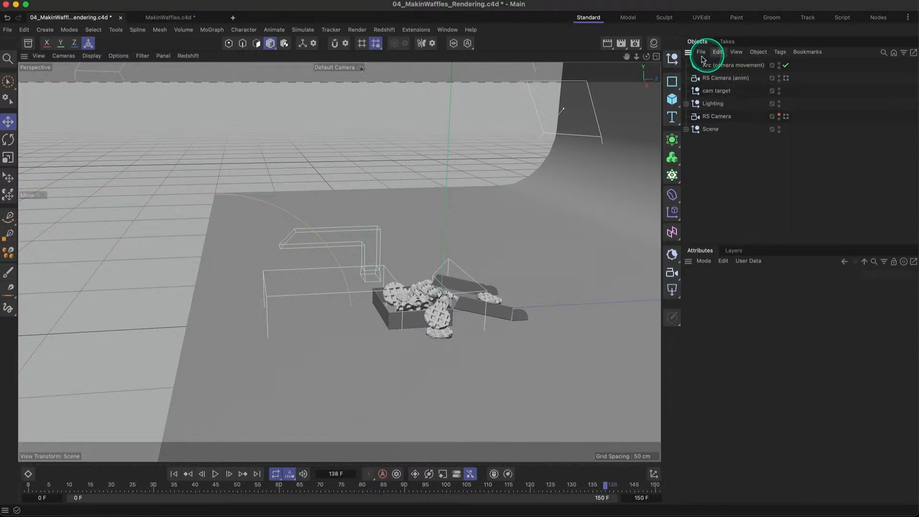
- Add an Align to Spline tag to RS Camera (anim), assign Arc (camera movement) as its spline path, and test the position along it
click(716, 78)
click(714, 67)
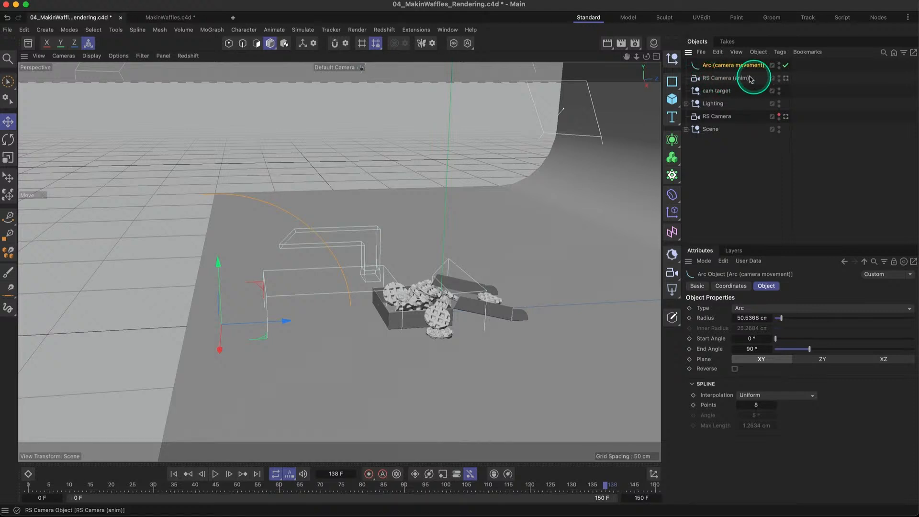
click(725, 78)
right_click(721, 82)
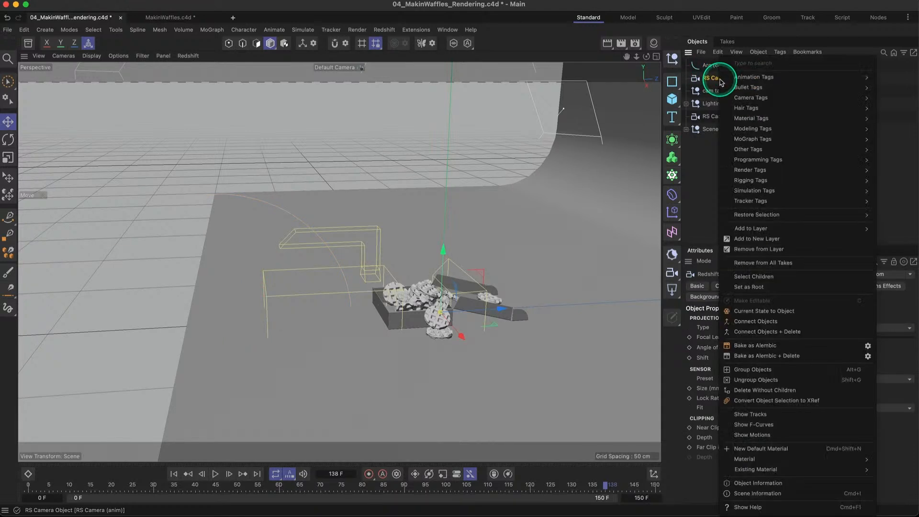
mouse_move(740, 77)
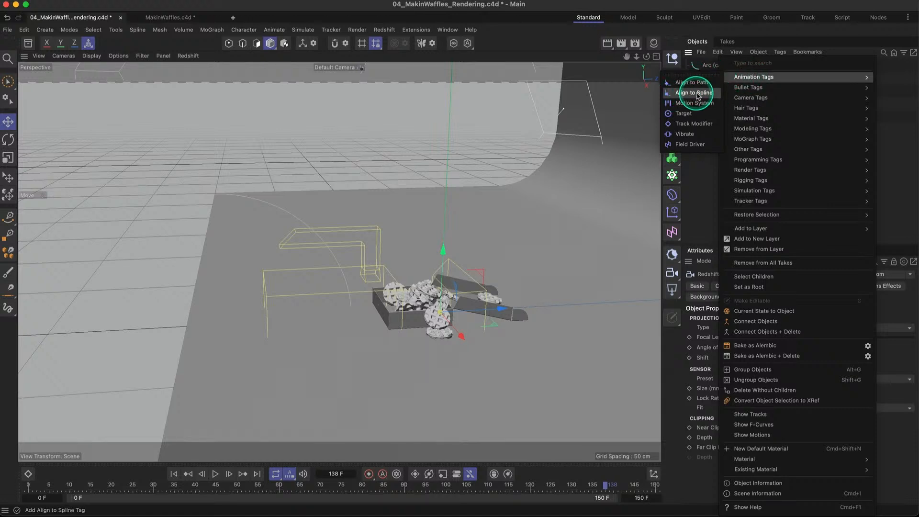
click(698, 94)
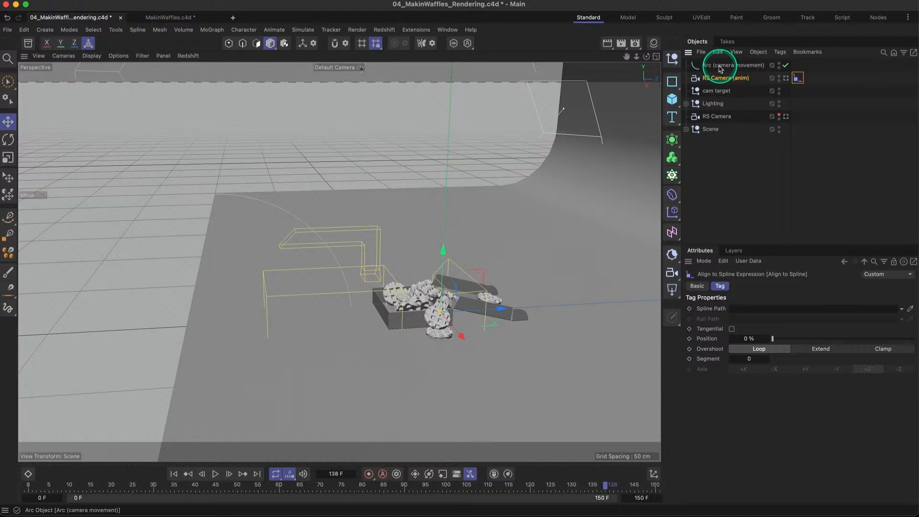
drag(721, 66, 758, 313)
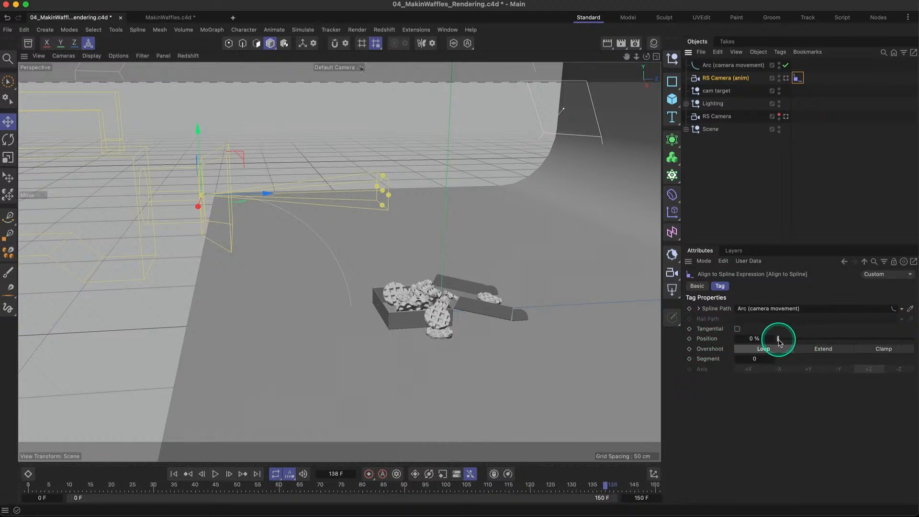
drag(778, 340, 201, 258)
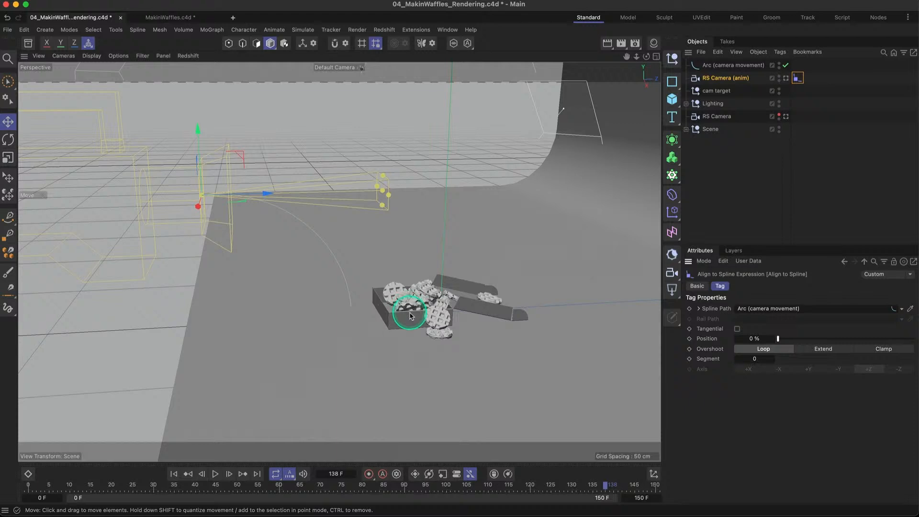
- Add a Target tag to RS Camera (anim)
alt+drag(409, 316, 405, 303)
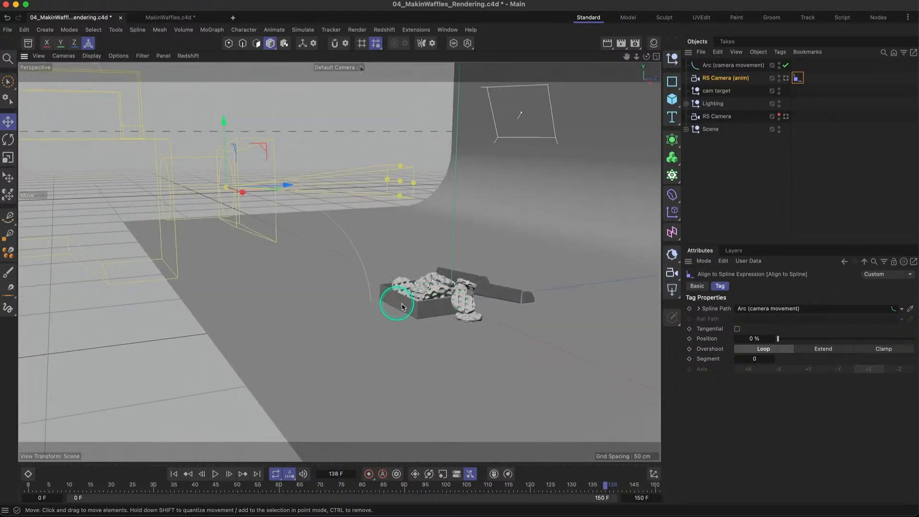
alt+right_drag(402, 307, 458, 302)
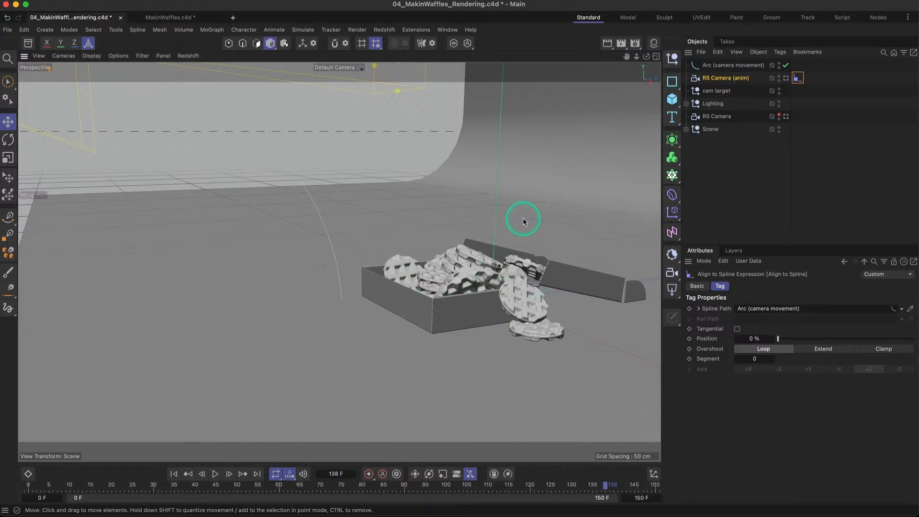
right_click(722, 82)
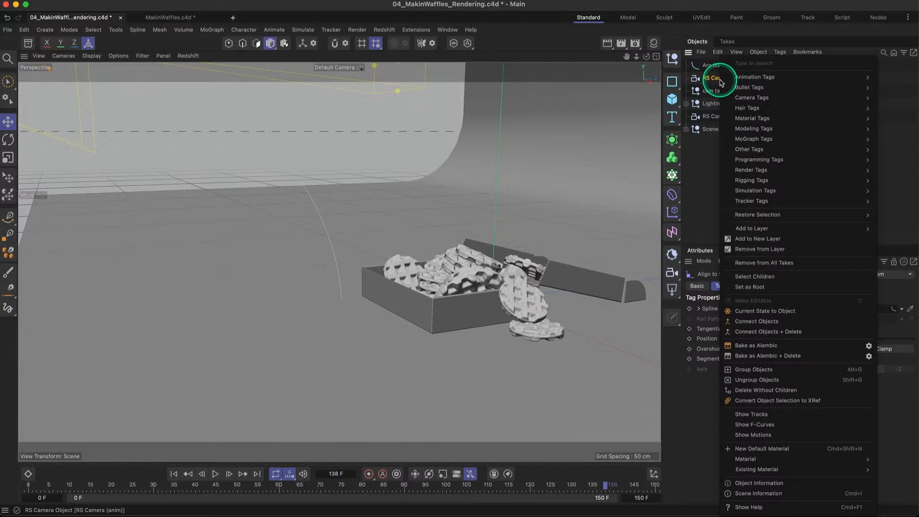
mouse_move(737, 77)
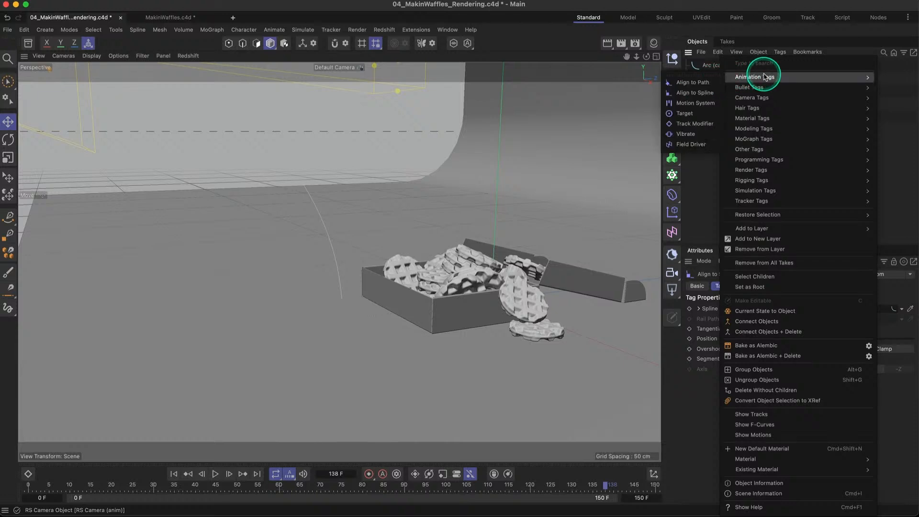
click(692, 114)
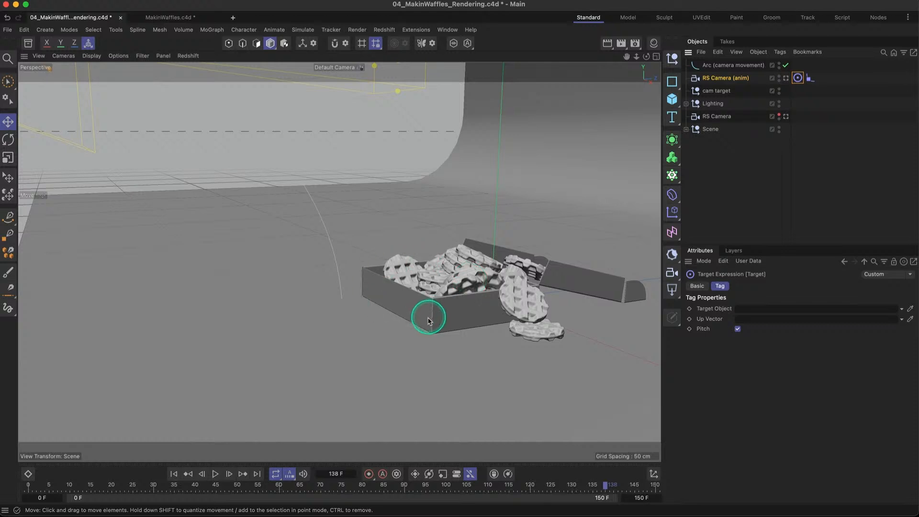
- Create a null object and name it Camera Target
click(672, 59)
click(707, 67)
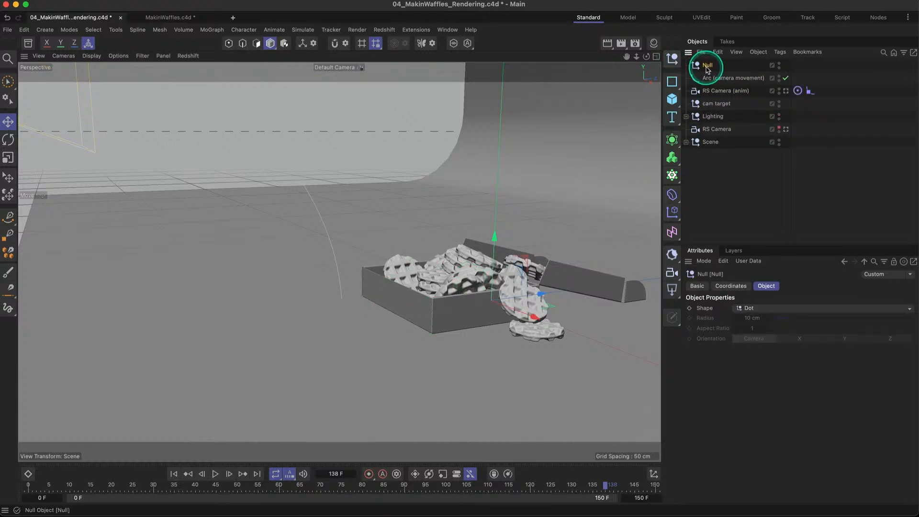
double_click(708, 67)
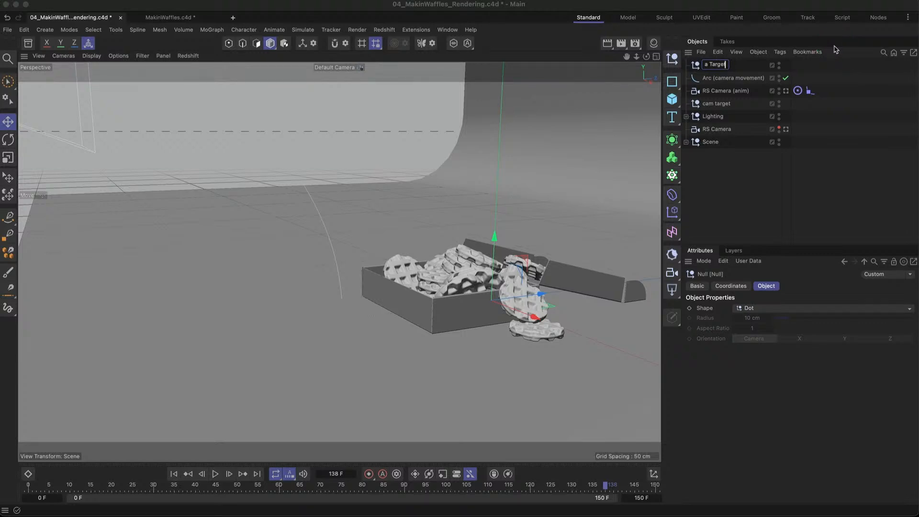
text(Camera Target)
- Assign the Camera Target null as the target object of the Target tag on RS Camera (anim)
click(797, 90)
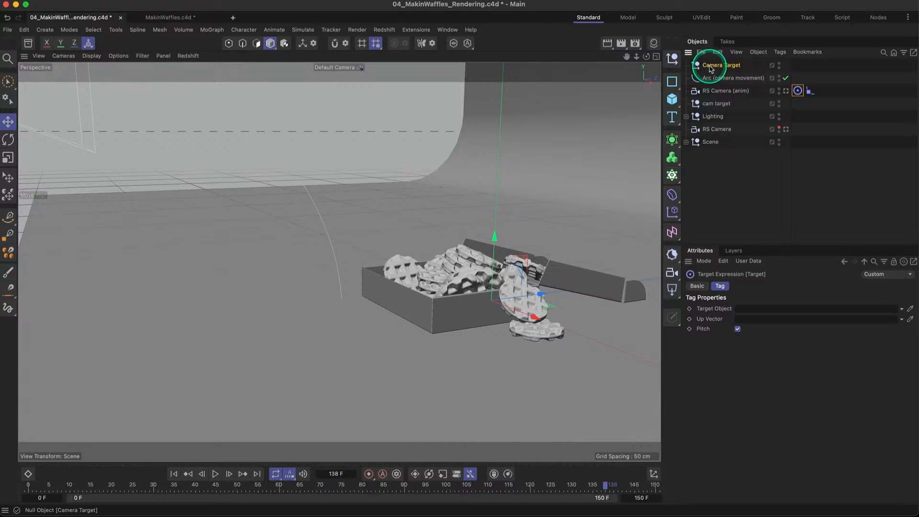
drag(710, 69, 748, 307)
click(798, 90)
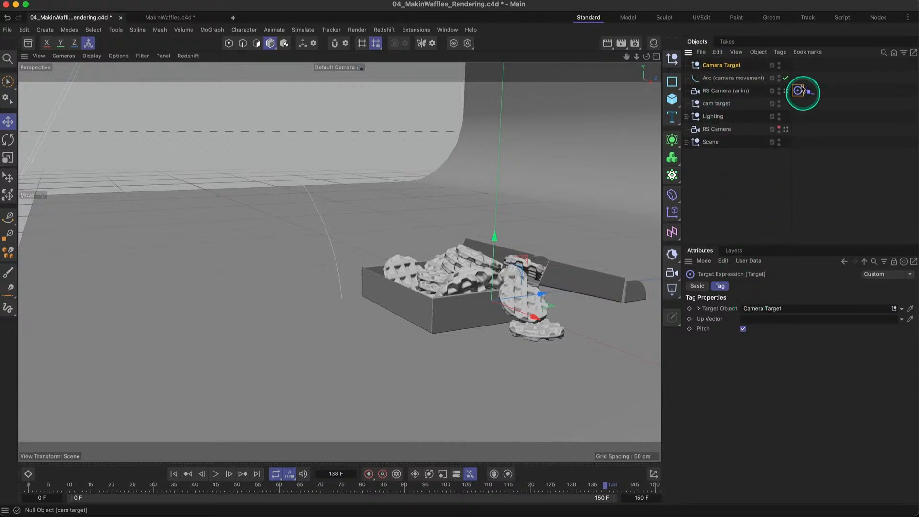
- Move the Camera Target null along Z into the waffle box, toward the end facing the arc
click(718, 65)
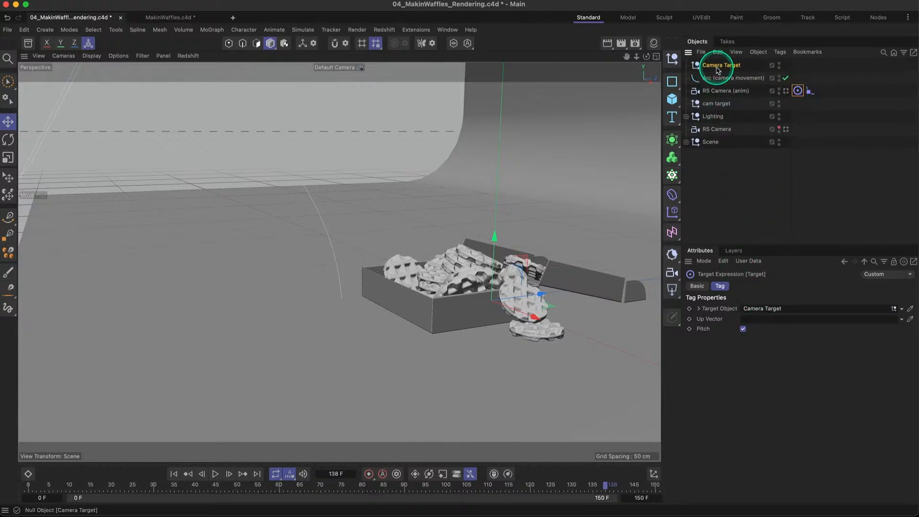
drag(537, 293, 391, 234)
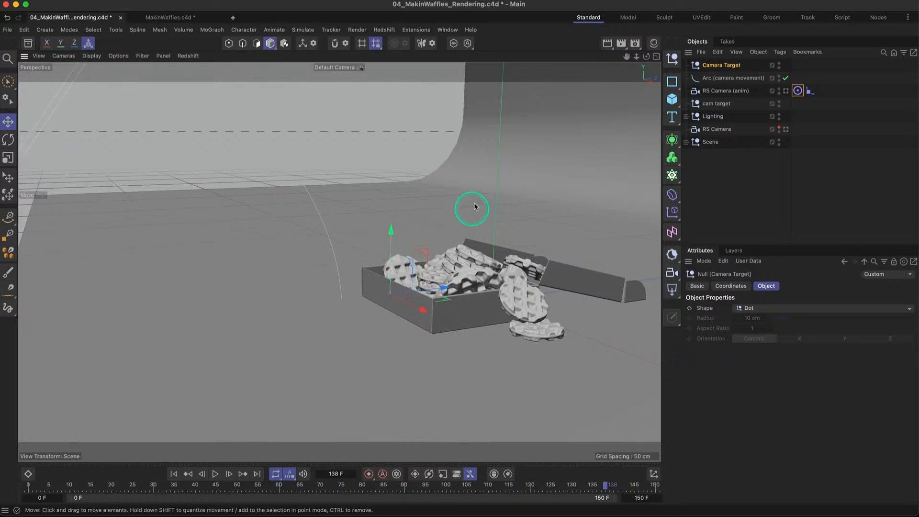
alt+right_drag(522, 195, 484, 203)
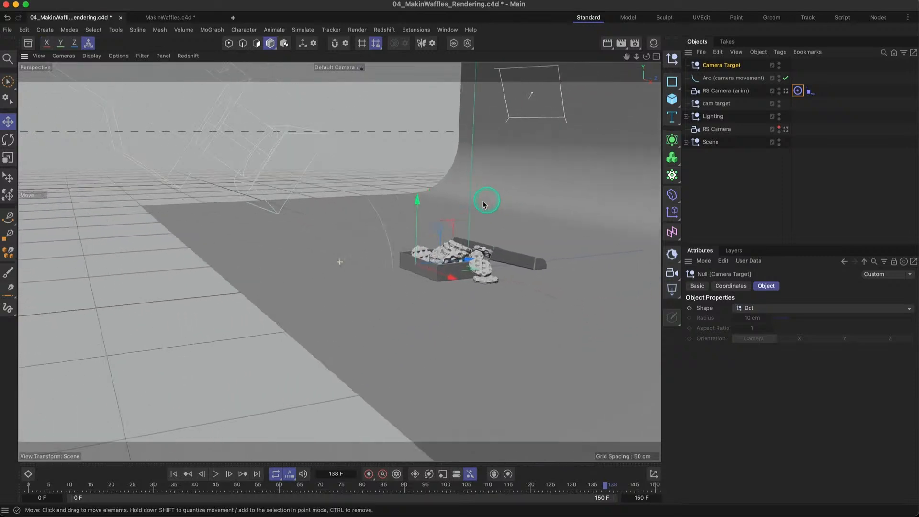
alt+middle_drag(484, 202, 422, 236)
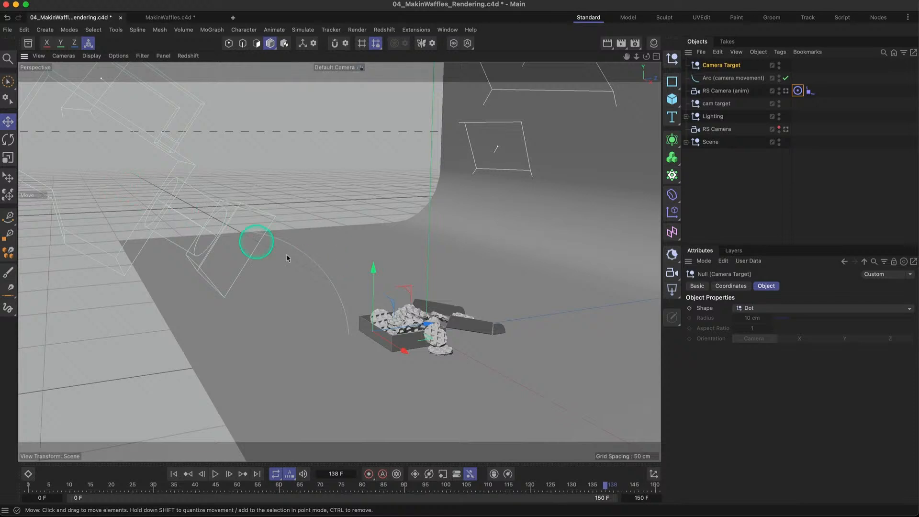
mouse_move(372, 266)
mouse_down()
mouse_move(369, 109)
mouse_move(355, 187)
mouse_move(362, 269)
mouse_up()
- Look through RS Camera (anim) and set its Align to Spline position to 100%
click(811, 90)
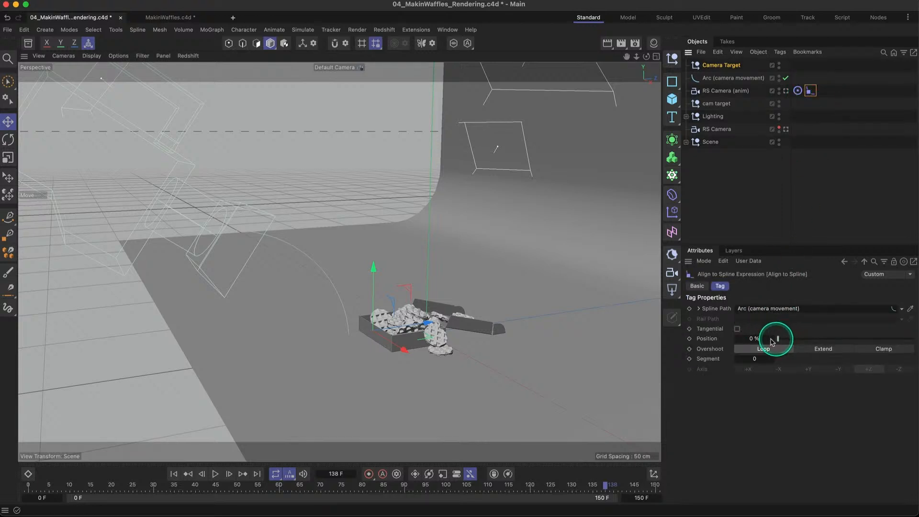
mouse_move(776, 338)
mouse_down()
mouse_move(914, 339)
mouse_move(764, 339)
mouse_up()
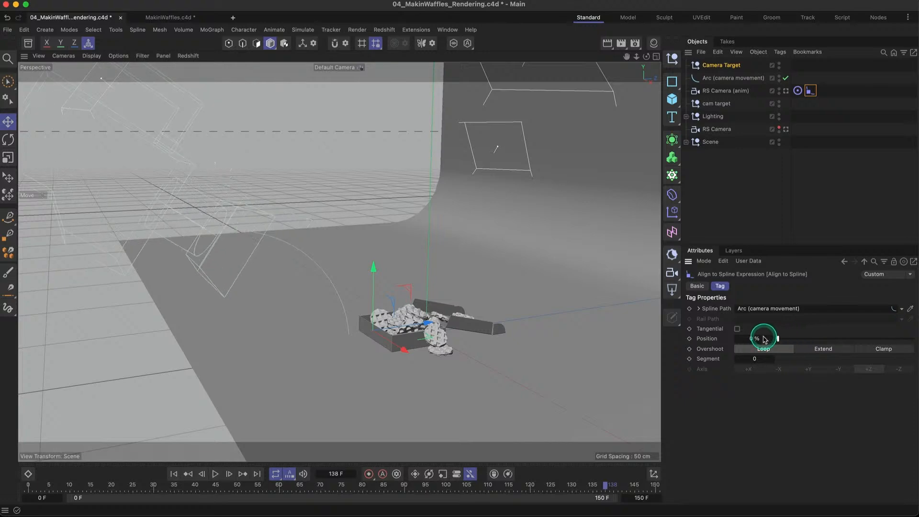
click(786, 91)
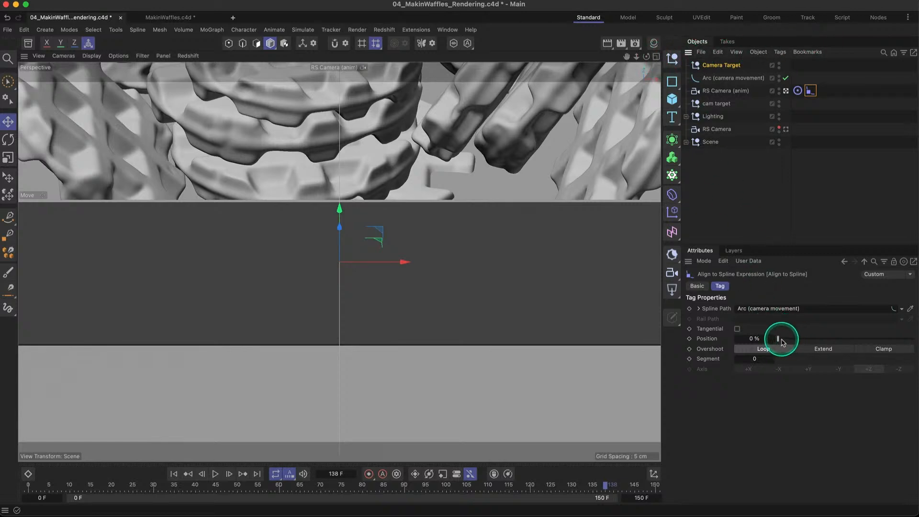
drag(778, 338, 915, 338)
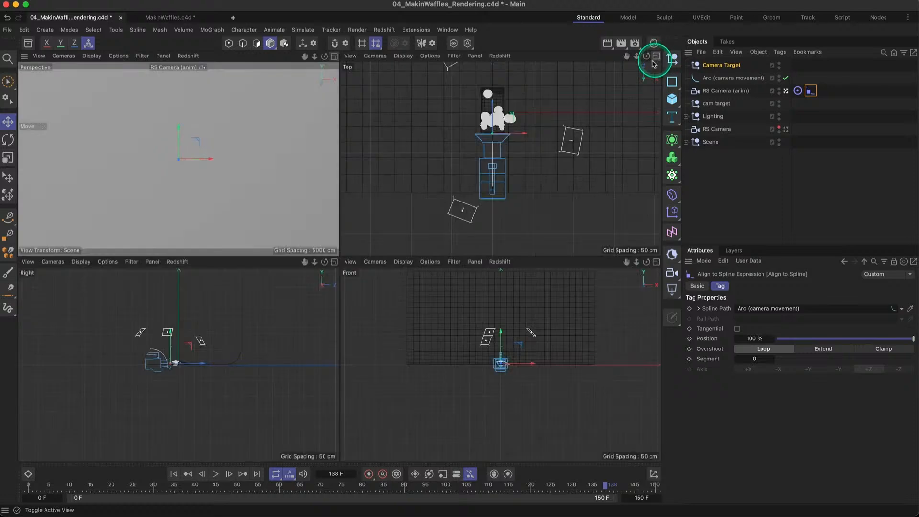
- Show all four views and move Arc (camera movement) farther from the waffle box in the Right view
click(656, 56)
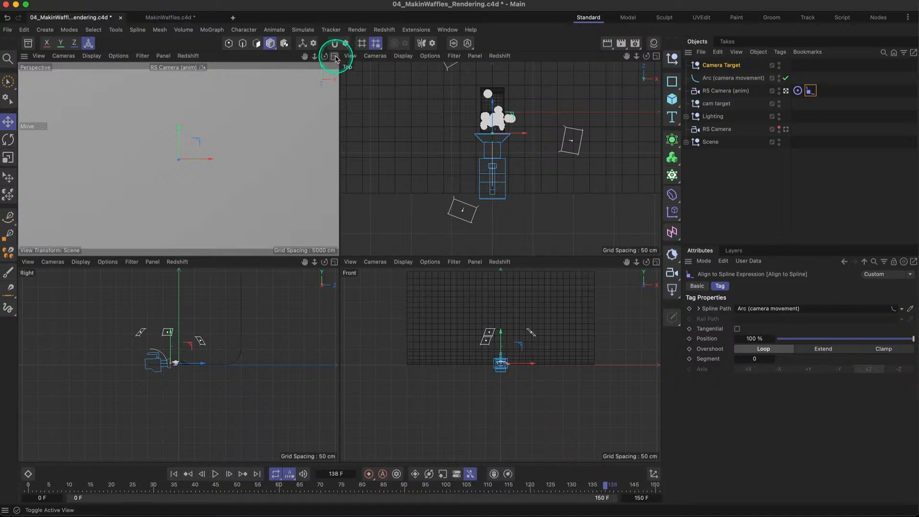
scroll(193, 347, up, 3)
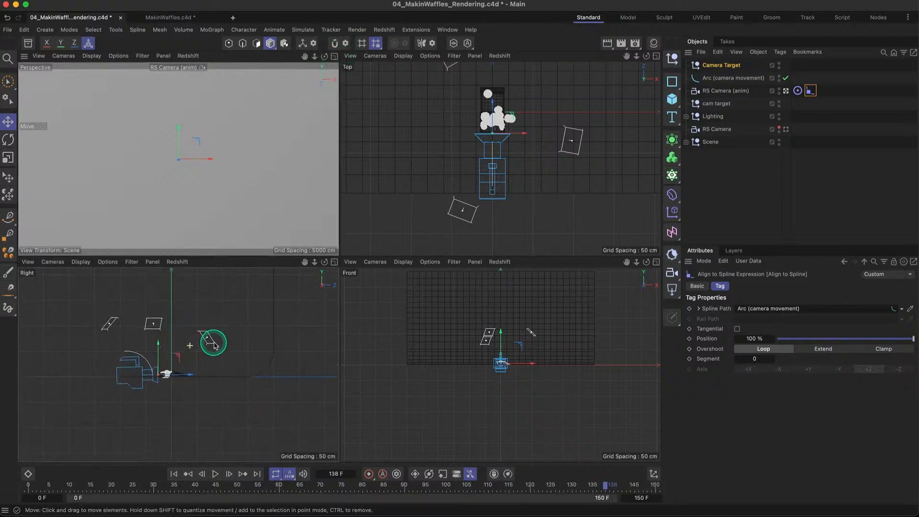
scroll(213, 343, up, 2)
scroll(191, 363, up, 2)
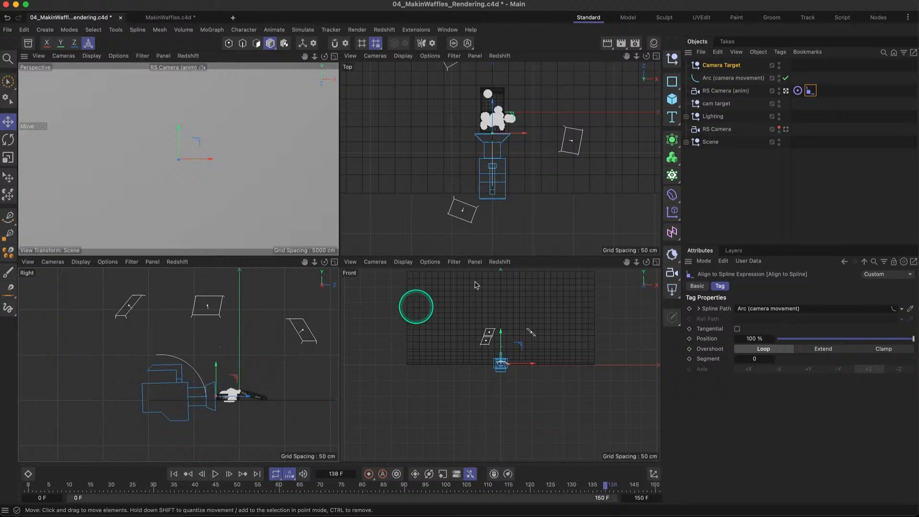
click(710, 79)
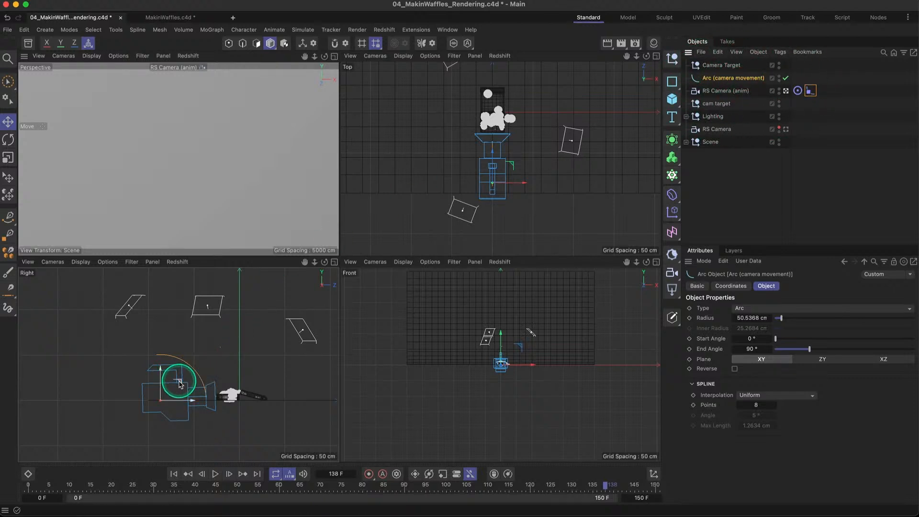
mouse_move(176, 382)
mouse_down()
mouse_move(151, 378)
mouse_move(164, 381)
mouse_up()
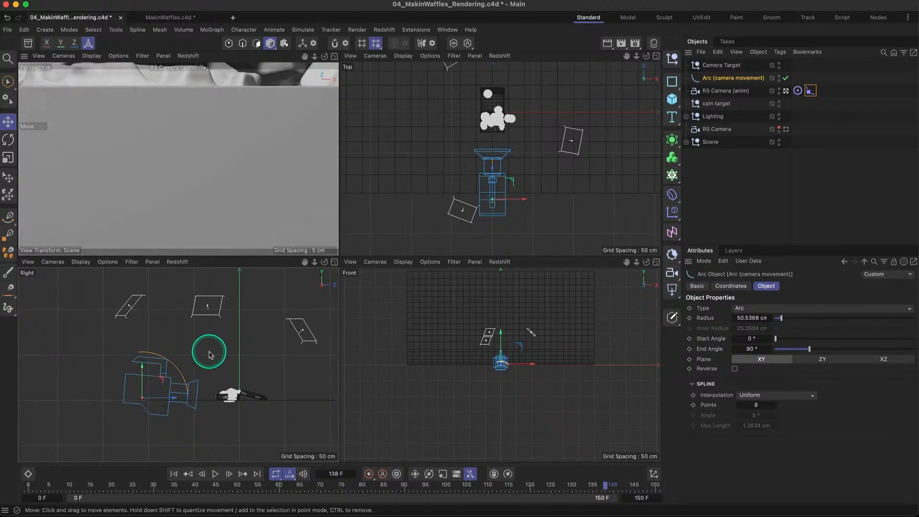
- Scale the arc up to a radius of about 60.9 cm and move it back along Z, farther from the box
key(t)
drag(201, 353, 277, 332)
key(e)
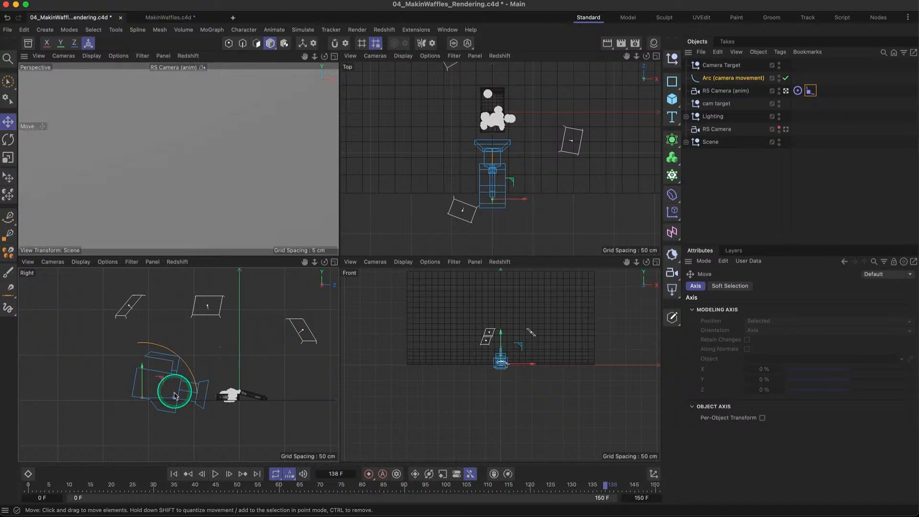
drag(173, 397, 130, 401)
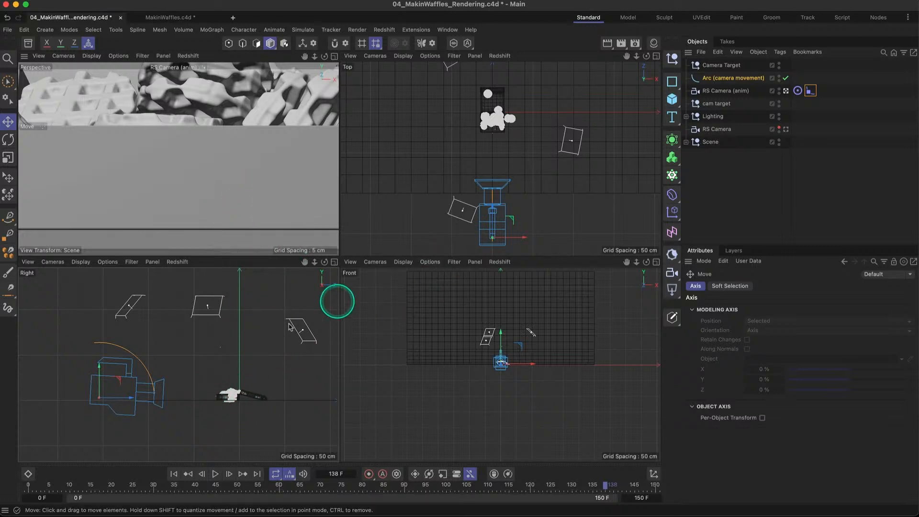
drag(132, 402, 122, 402)
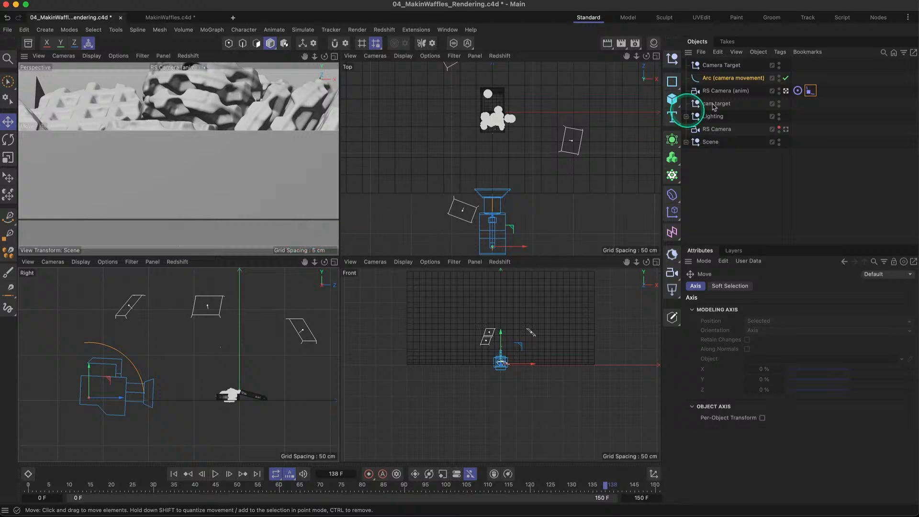
- Set the end angle of Arc (camera movement) to 97°
click(718, 78)
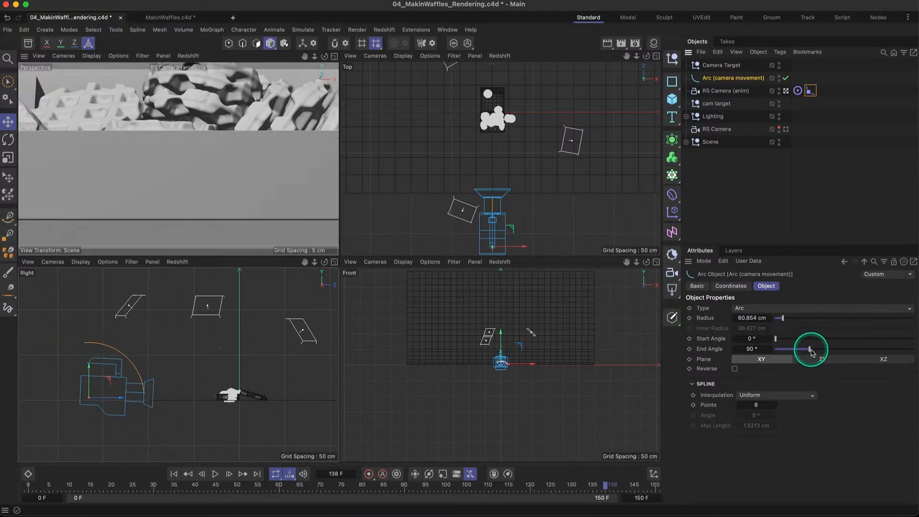
drag(811, 351, 812, 350)
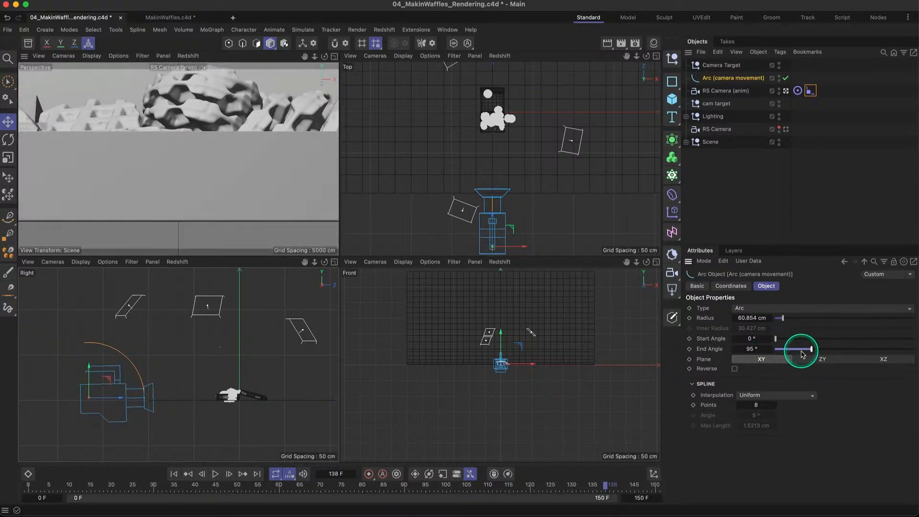
click(770, 351)
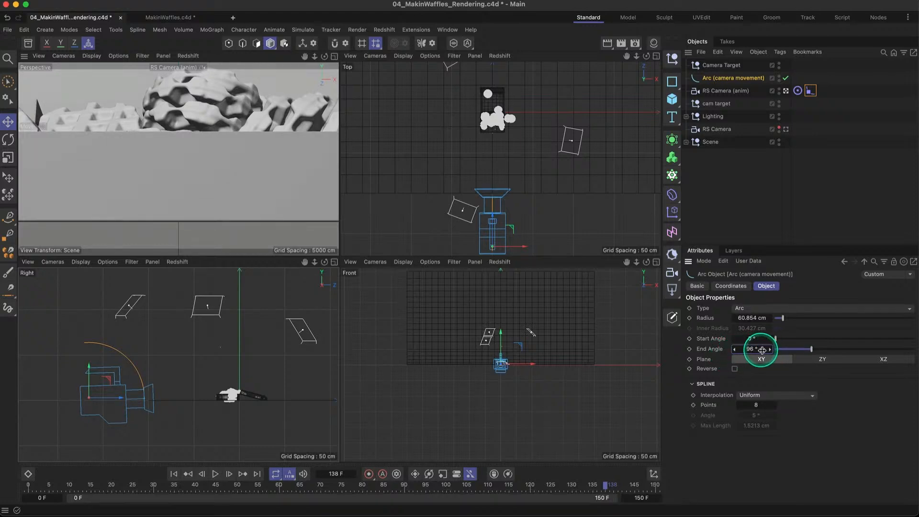
click(770, 353)
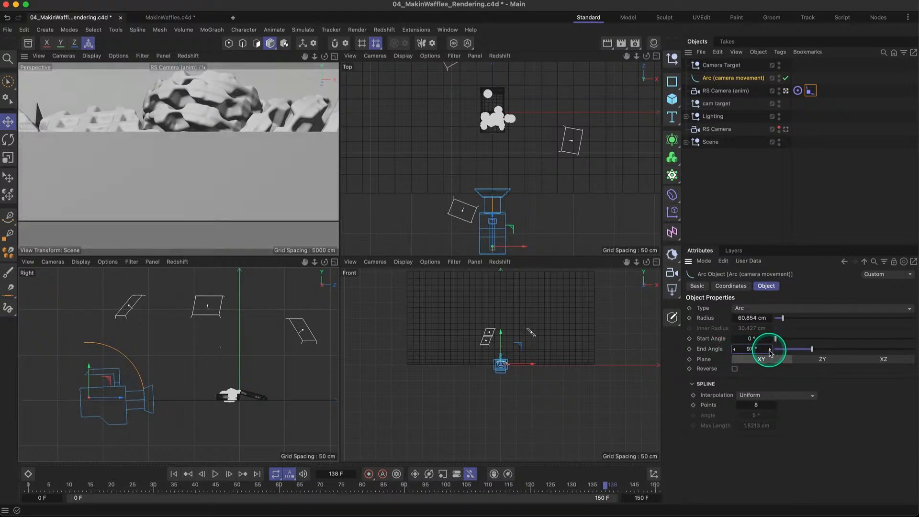
- Maximize the Perspective view and set the Align to Spline position of RS Camera (anim) to 0%
click(716, 67)
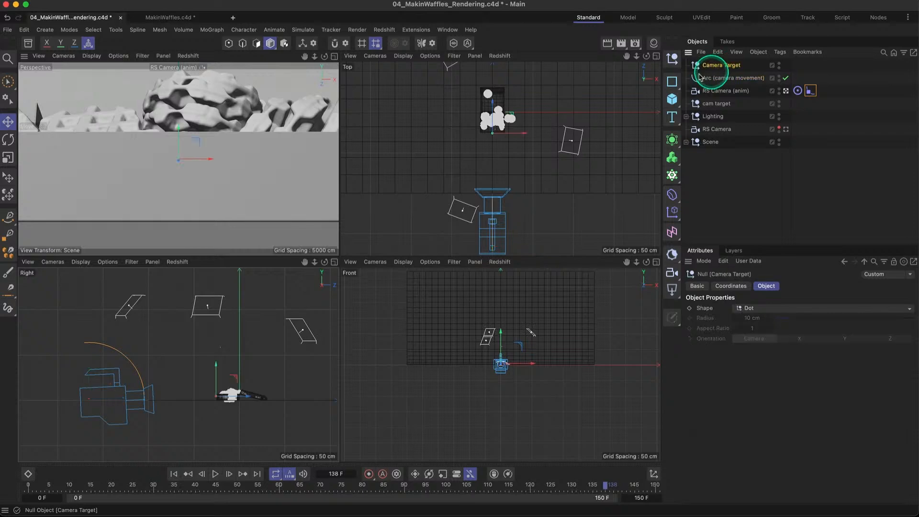
mouse_move(175, 133)
mouse_down()
mouse_move(186, 118)
mouse_move(187, 143)
mouse_up()
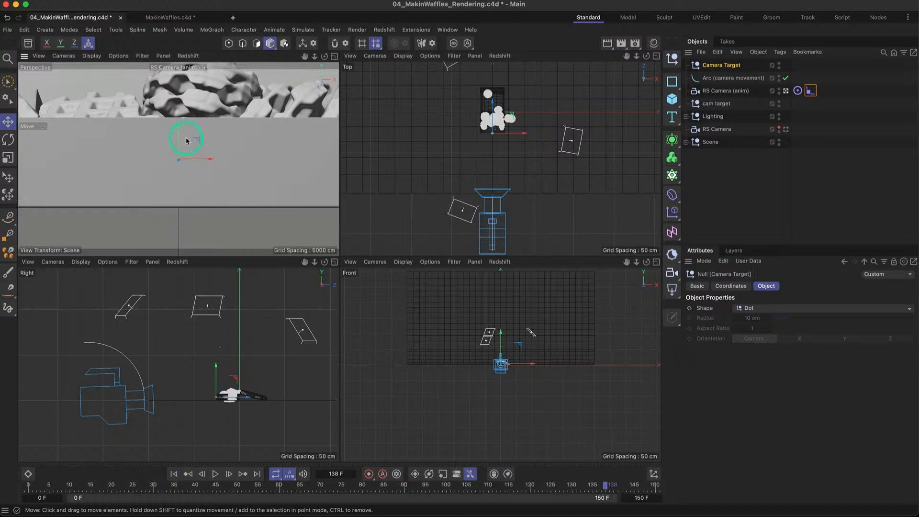
click(334, 57)
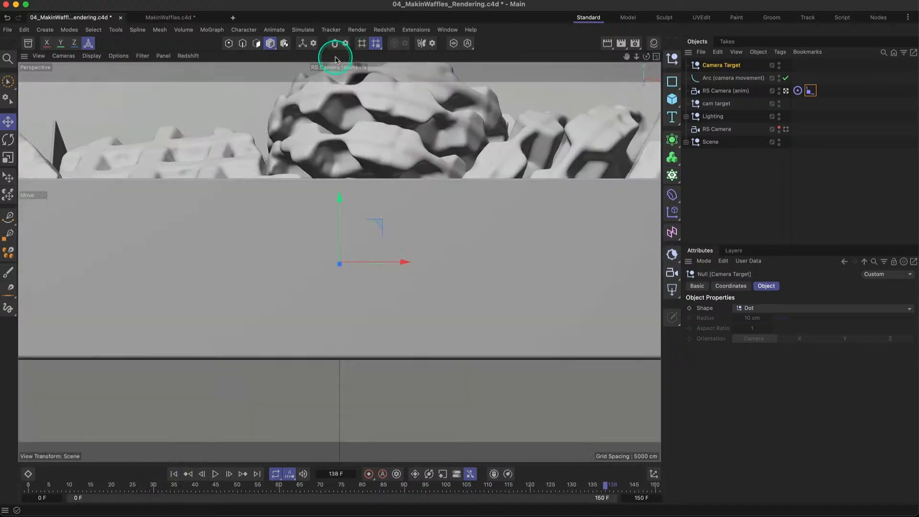
click(810, 91)
drag(897, 339, 759, 335)
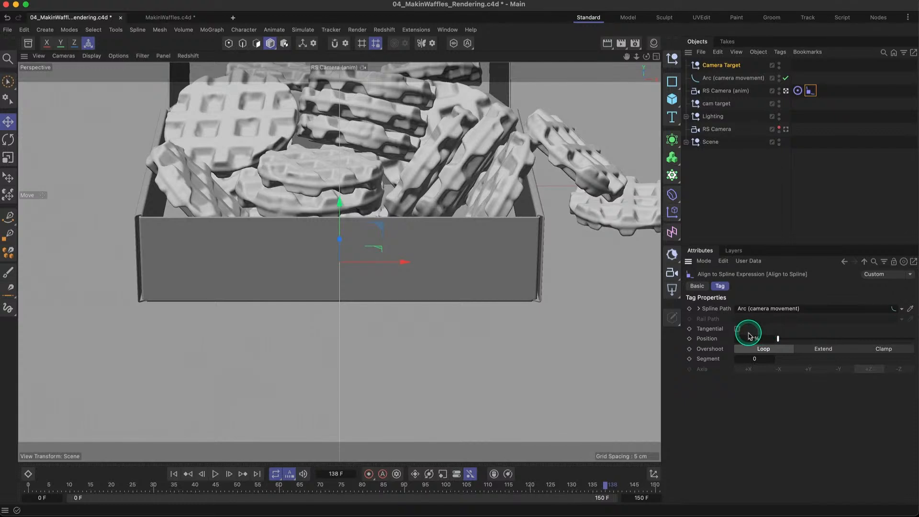
- Show all four views, set the start angle of Arc (camera movement) to 0° and rotate the arc slightly counterclockwise in the Right view
click(656, 56)
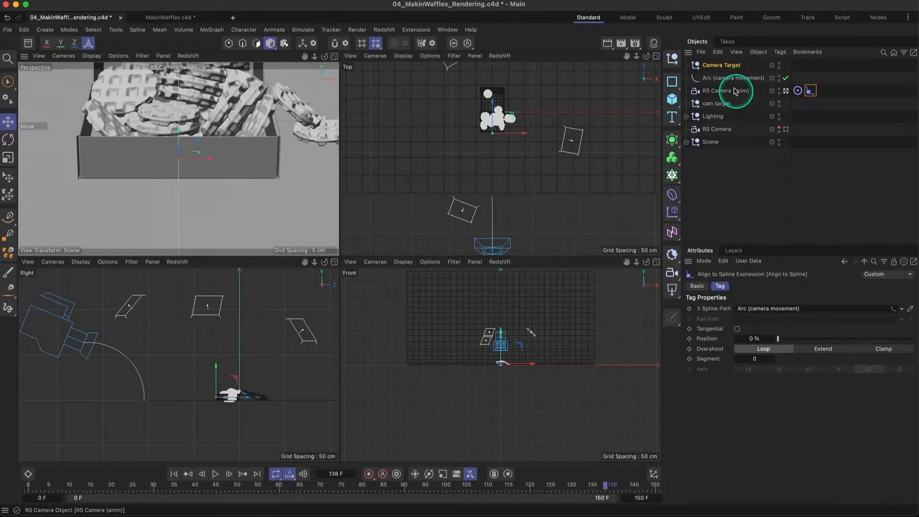
click(722, 78)
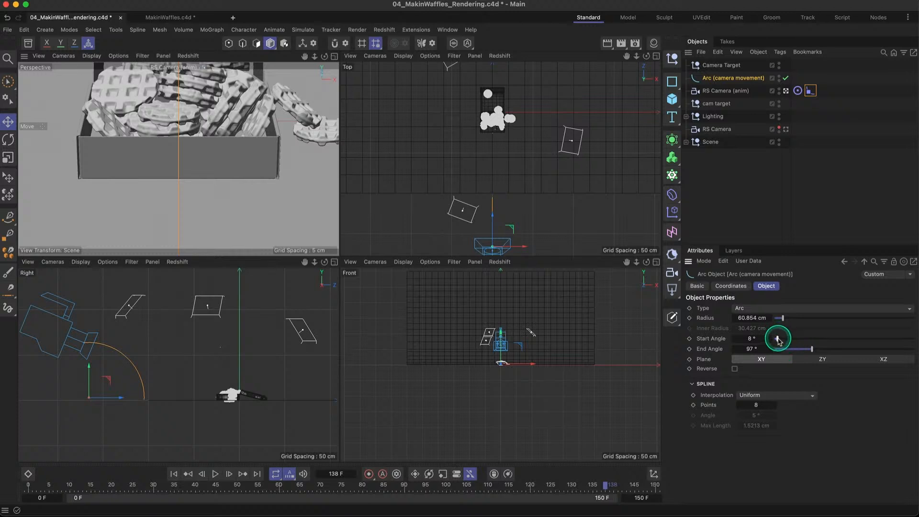
drag(777, 339, 768, 340)
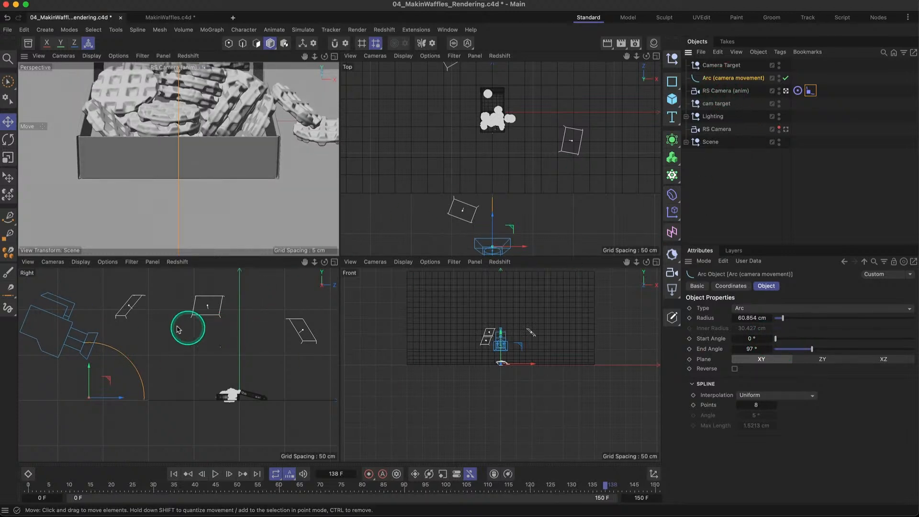
key(r)
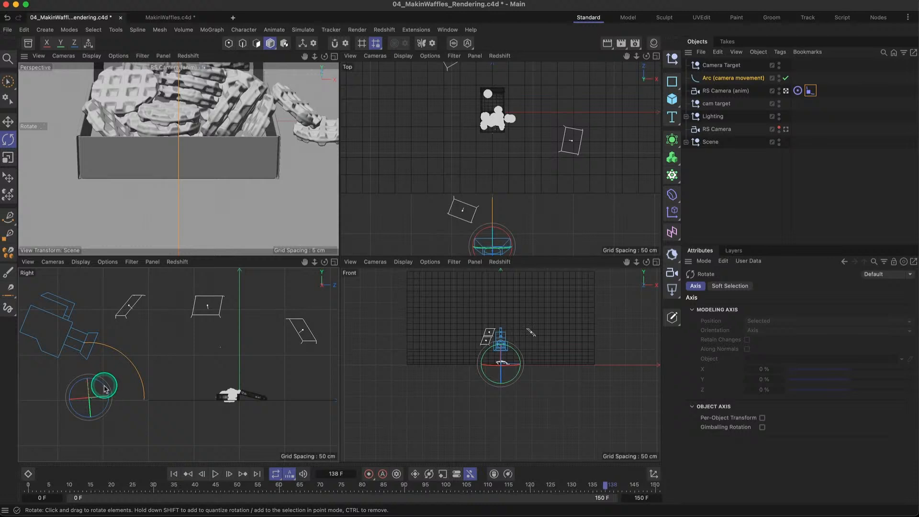
drag(104, 389, 99, 388)
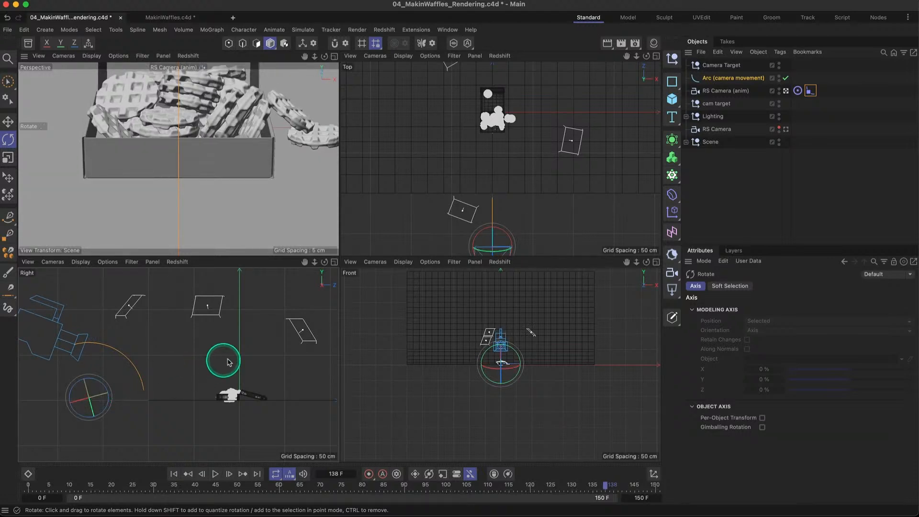
- Maximize the Perspective view and move RS Camera (anim) to 100% along the rotated arc using its Align to Spline position
click(811, 90)
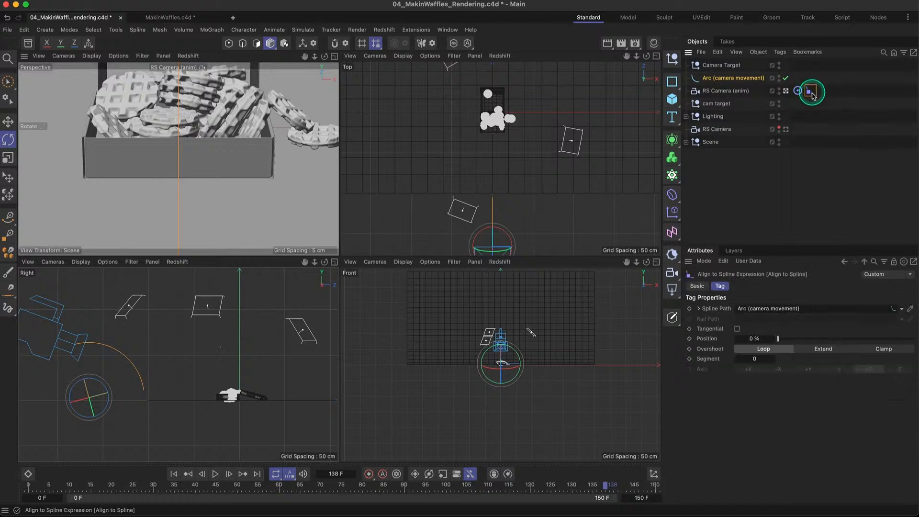
mouse_move(789, 338)
mouse_down()
mouse_move(913, 339)
mouse_move(777, 338)
mouse_up()
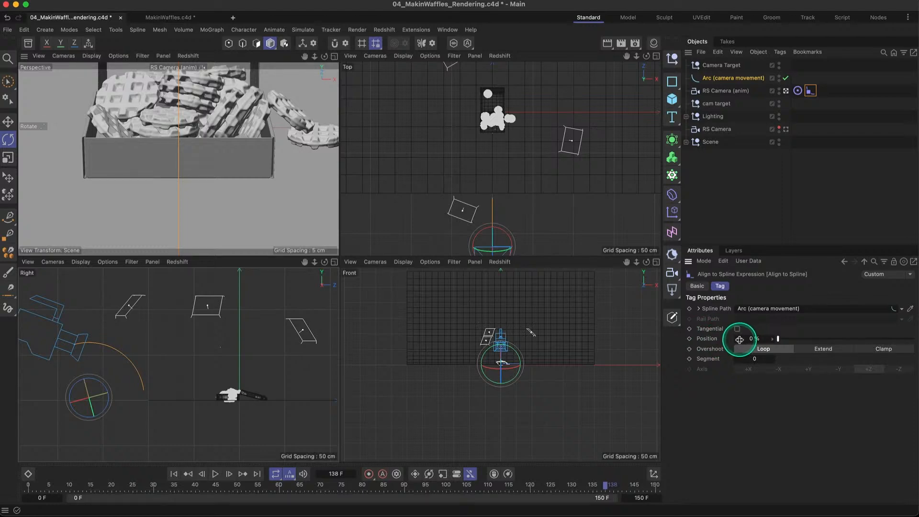
click(334, 55)
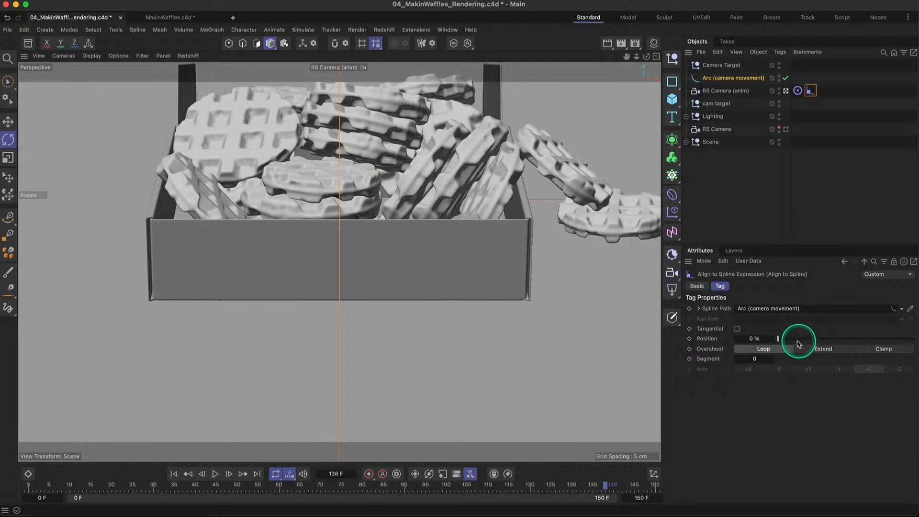
drag(787, 343, 916, 343)
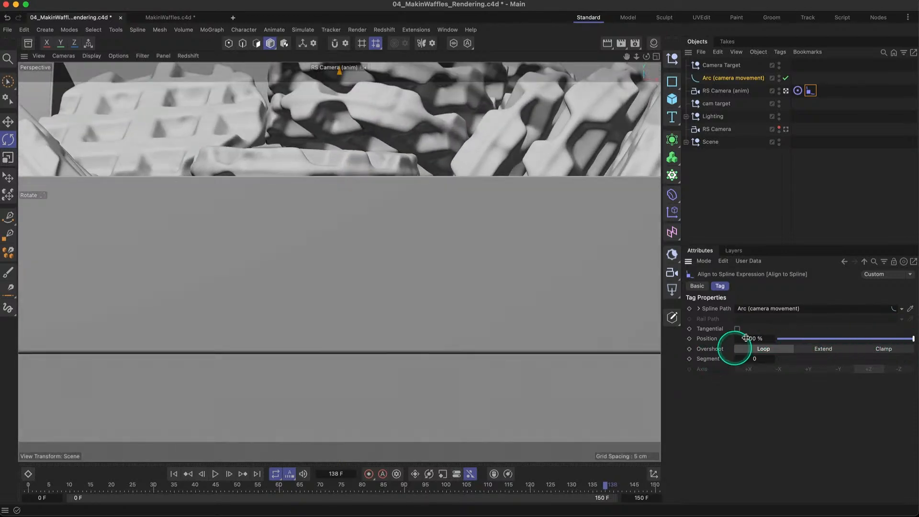
- Keyframe the Align to Spline position at 100% on frame 0 and at 0% on frame 120
click(176, 475)
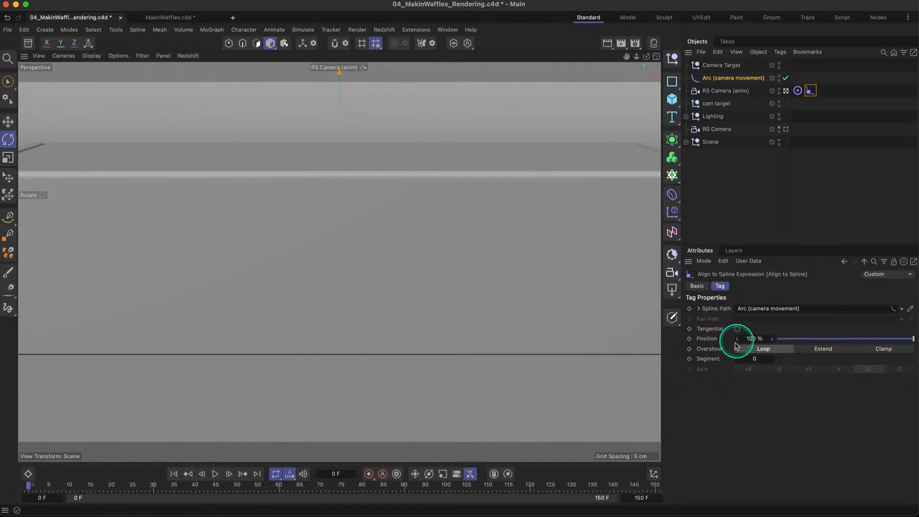
click(689, 339)
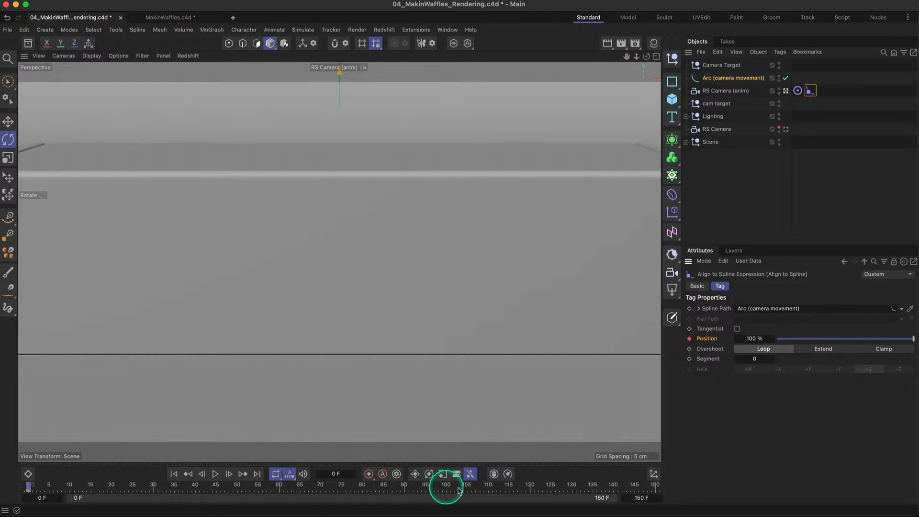
click(531, 486)
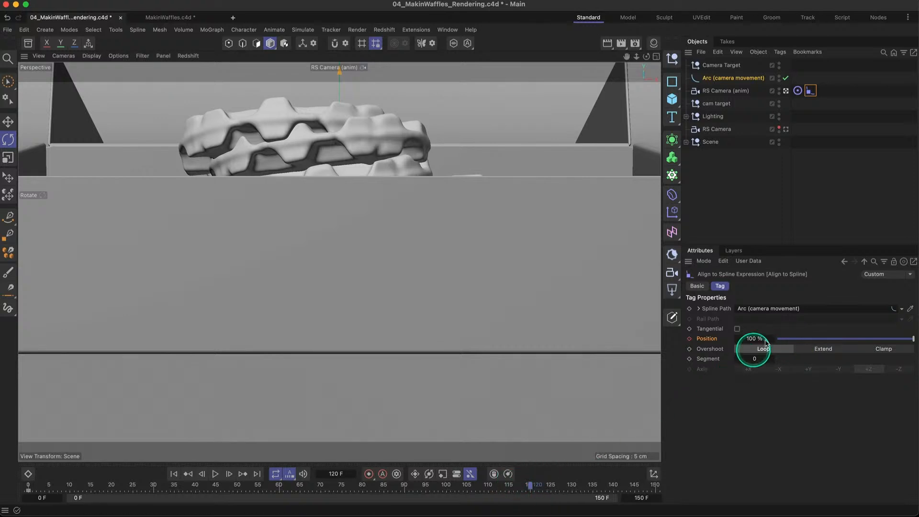
drag(785, 340, 759, 338)
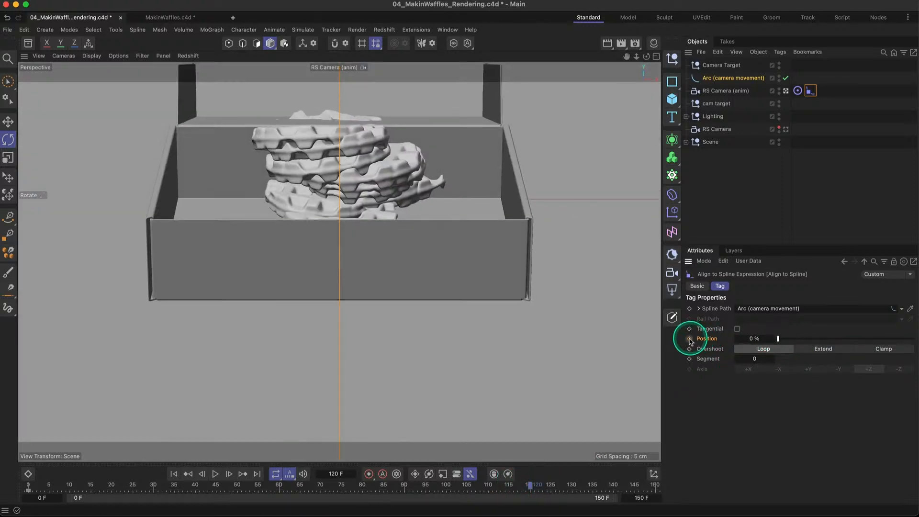
- Play the animation from frame 0 to about frame 120 to check the camera movement
click(173, 474)
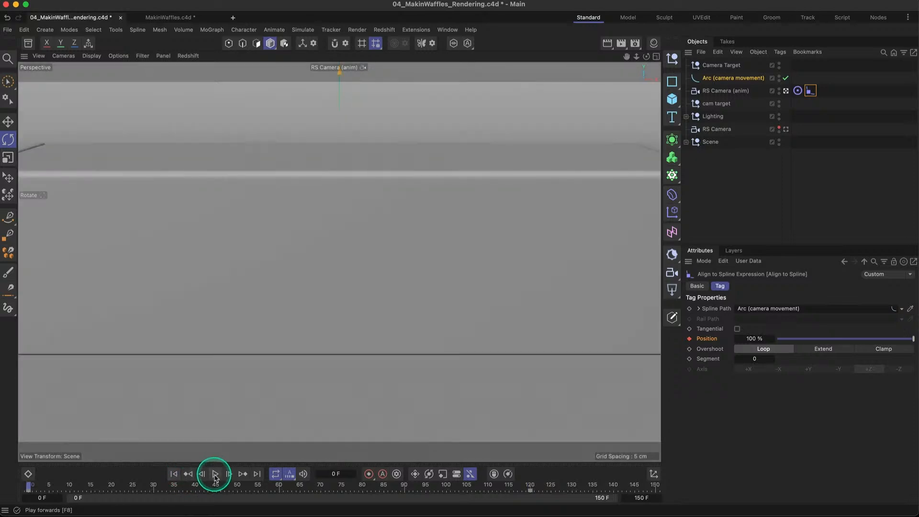
click(215, 474)
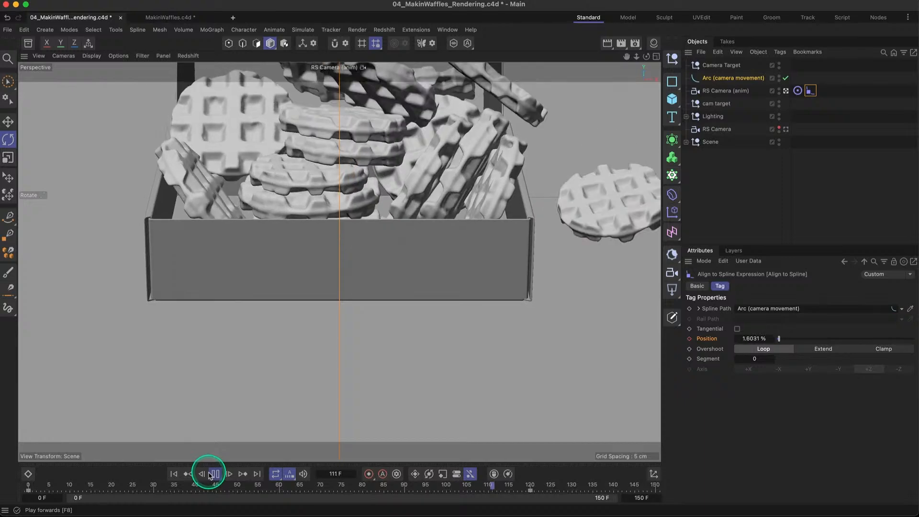
click(215, 474)
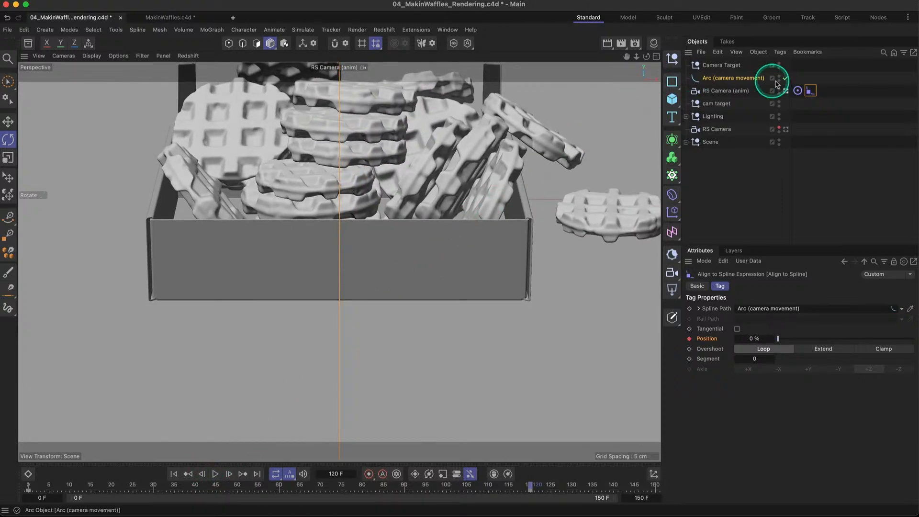
- Switch the viewport from RS Camera (anim) to the default camera and frame the waffle box up close
click(787, 91)
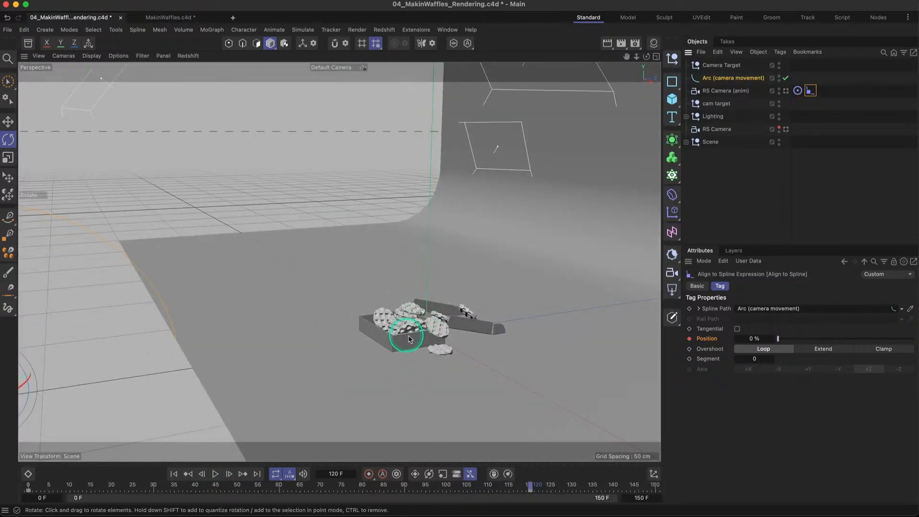
scroll(420, 337, up, 10)
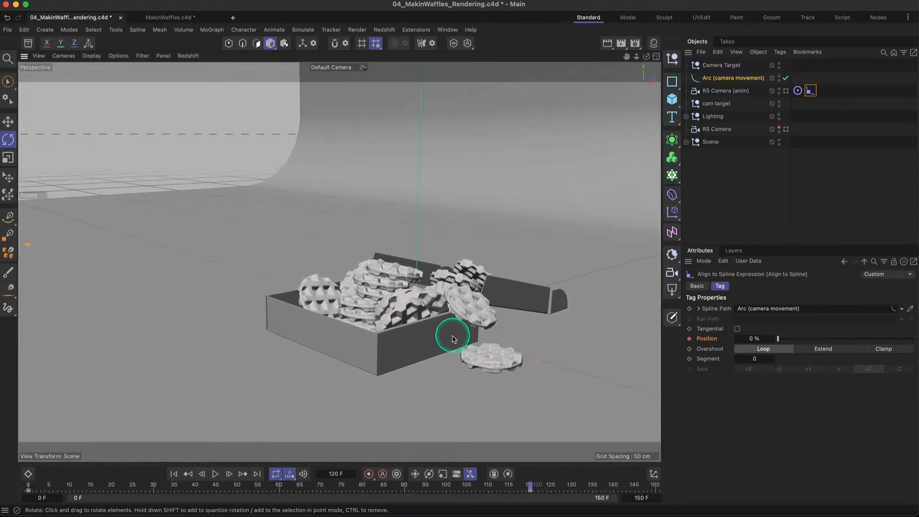
scroll(428, 329, up, 2)
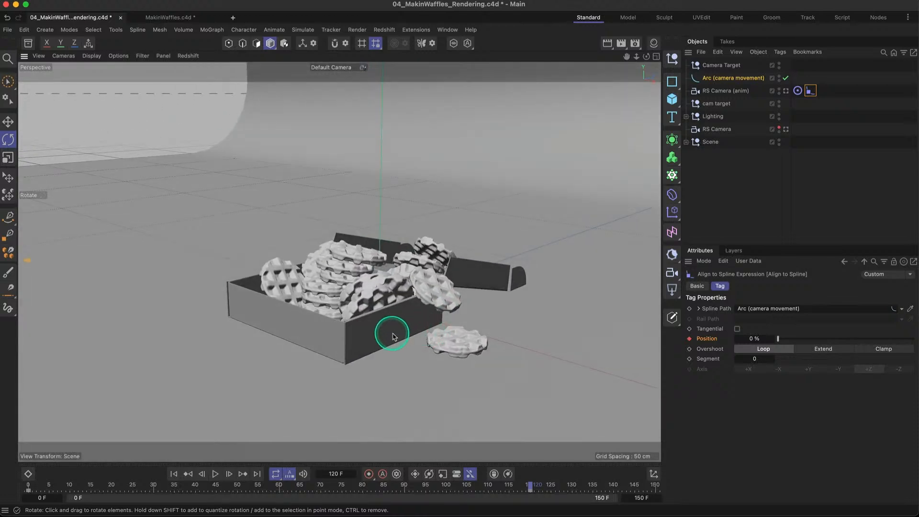
alt+drag(401, 331, 388, 329)
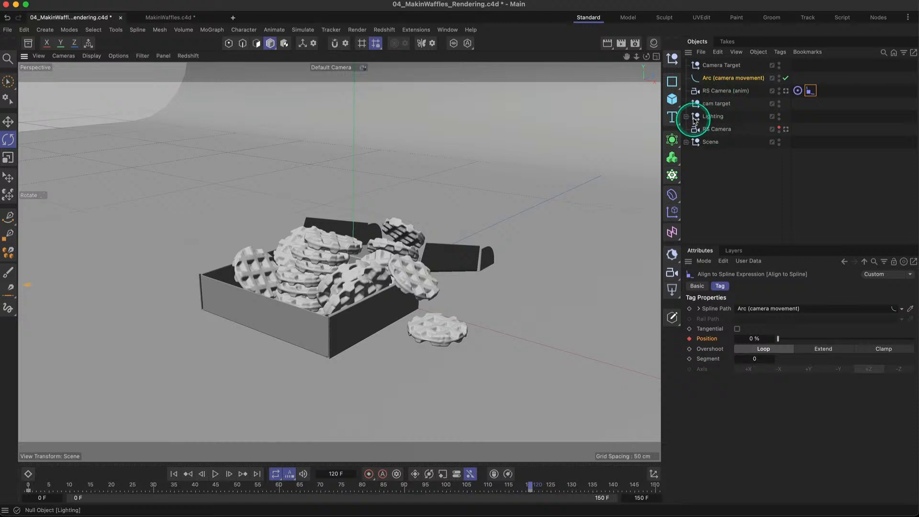
- Return to frame 0 and cache the whole scene's simulation internally from the Cloner's Rigid Body tag
click(686, 142)
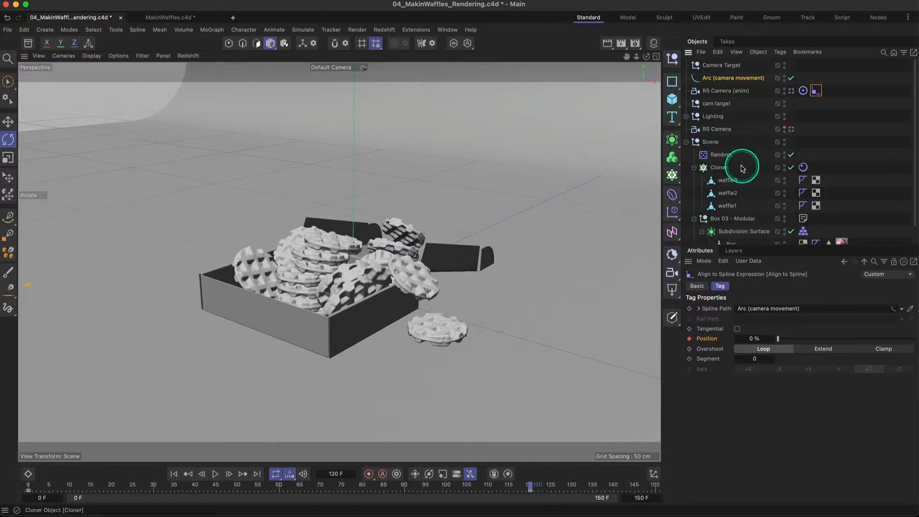
scroll(745, 169, down, 2)
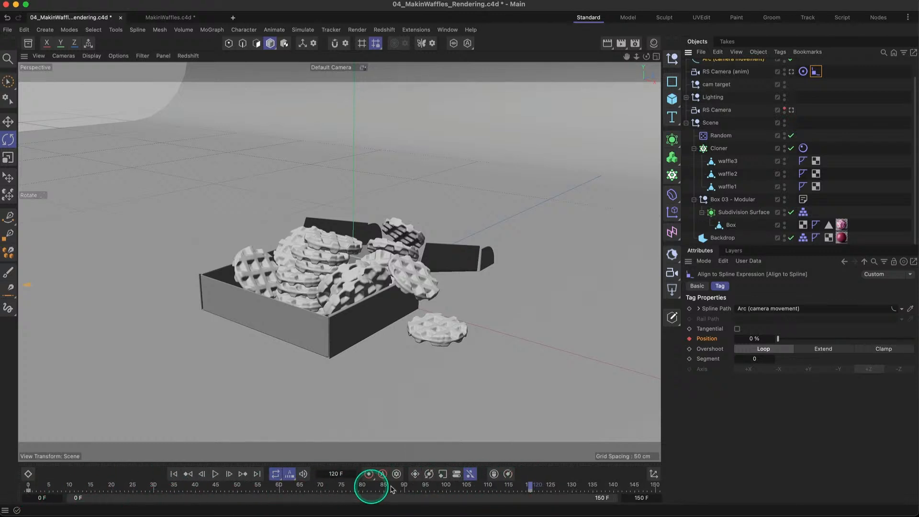
click(803, 149)
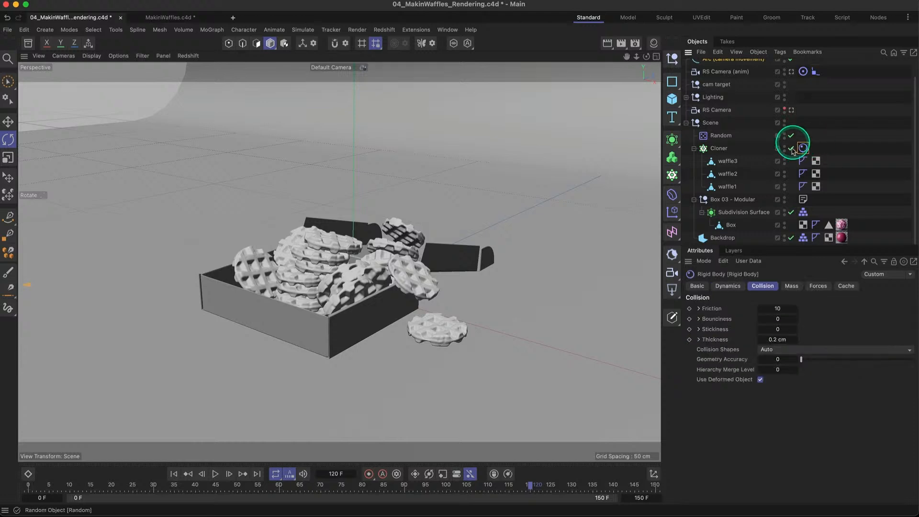
click(848, 287)
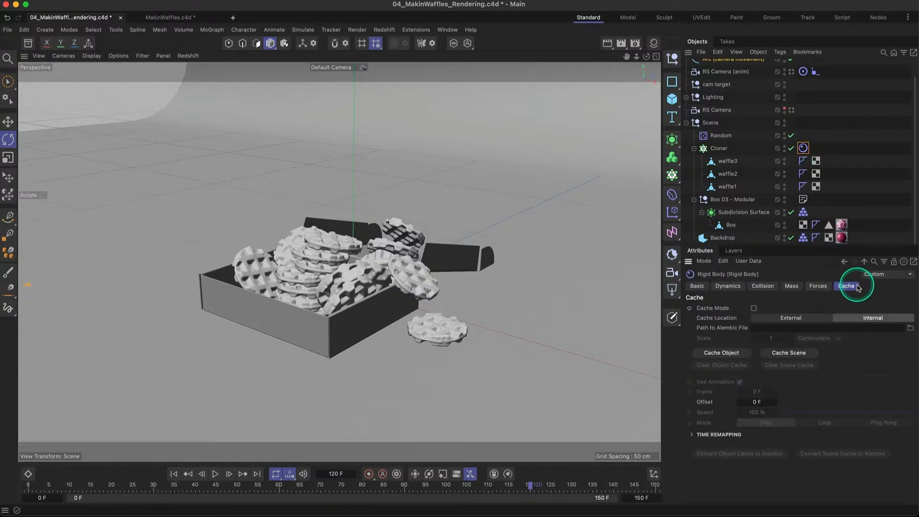
click(187, 474)
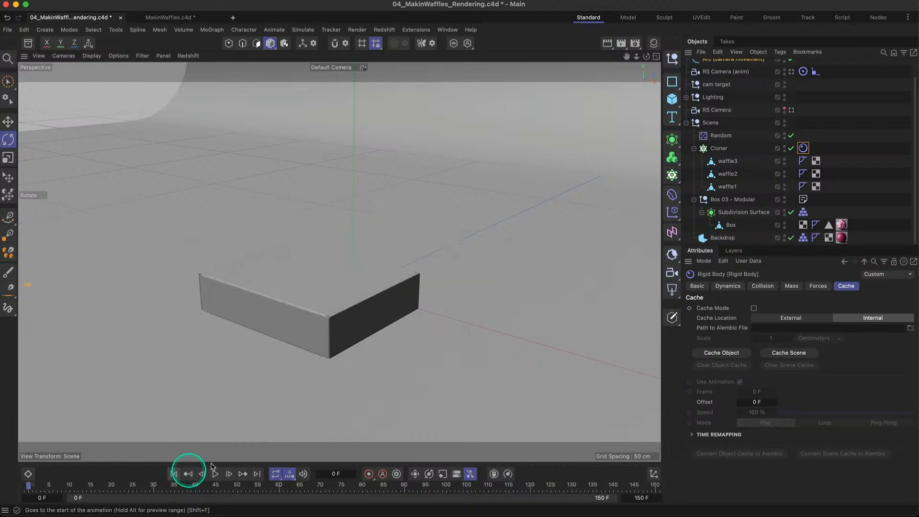
click(791, 354)
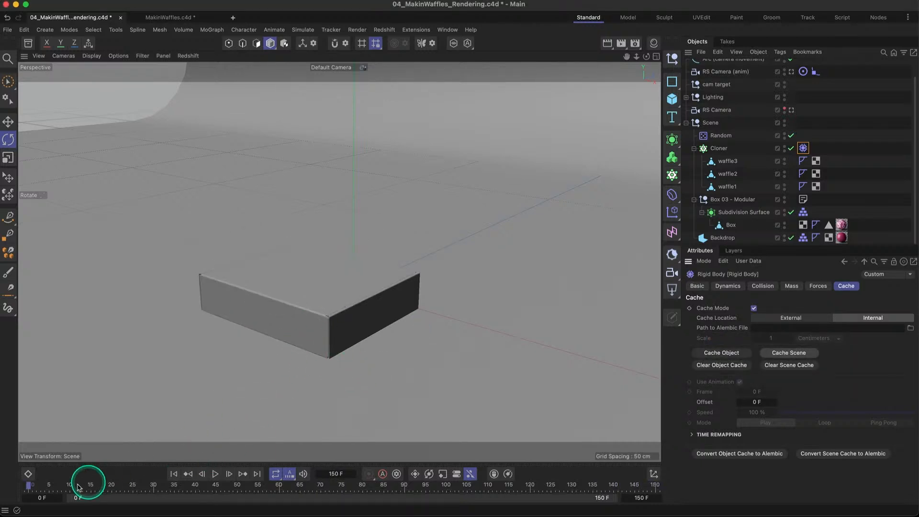
- Scrub the cached waffle simulation to frame 141, inspect the waffles around the box and return to frame 0
drag(20, 484, 618, 485)
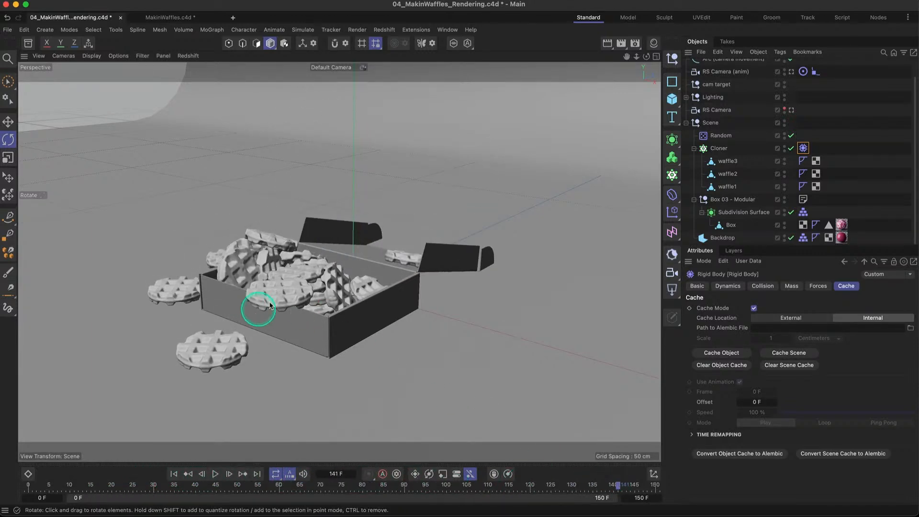
alt+drag(284, 304, 332, 304)
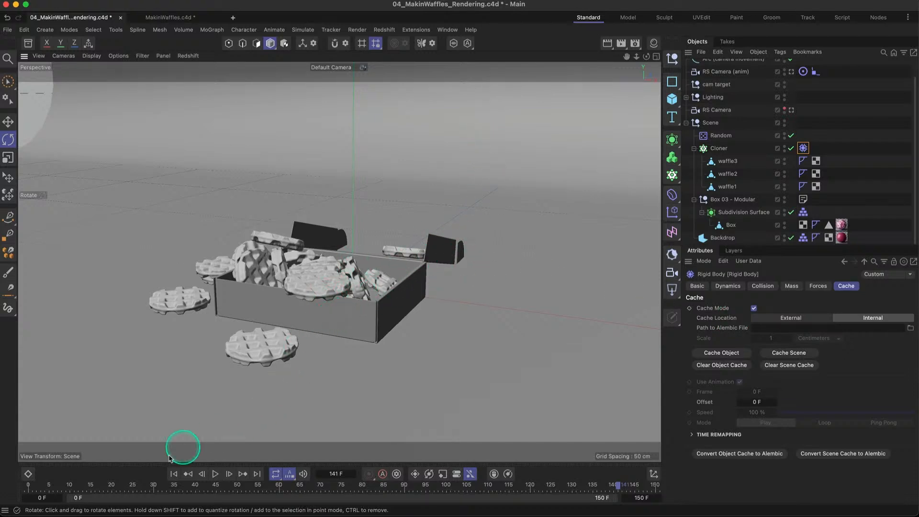
click(173, 474)
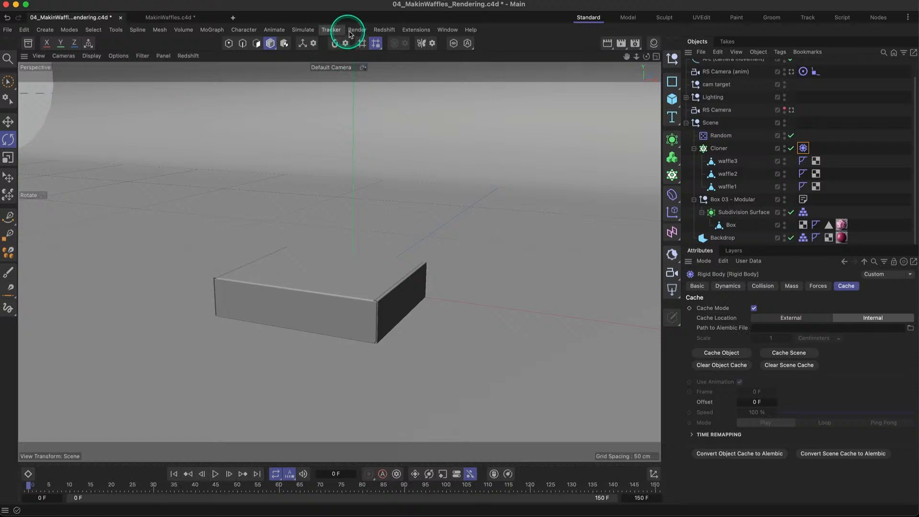
- Open the Redshift RenderView, dock it beside the Perspective view and start the interactive render
click(386, 30)
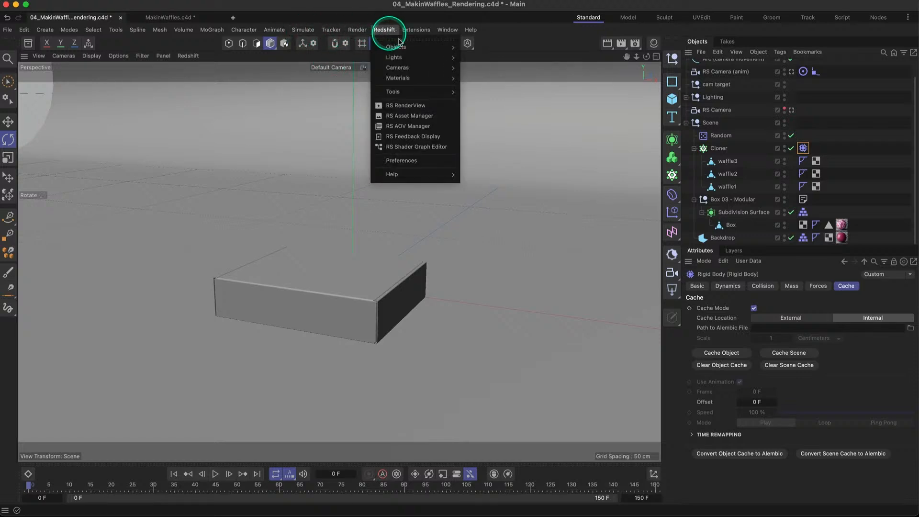
click(413, 105)
drag(414, 113, 71, 134)
click(42, 90)
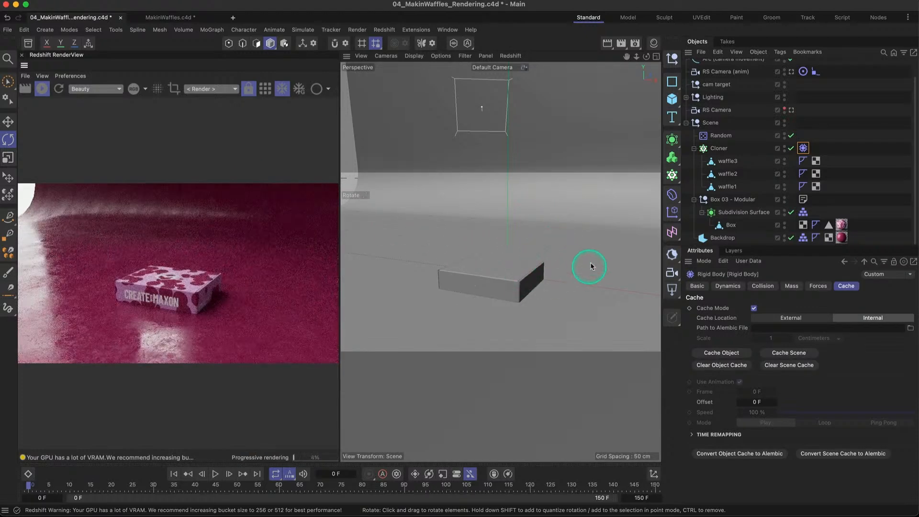
- Switch the viewport to RS Camera, scrub to frame 8 to preview the box lid opening and return to frame 0
click(507, 273)
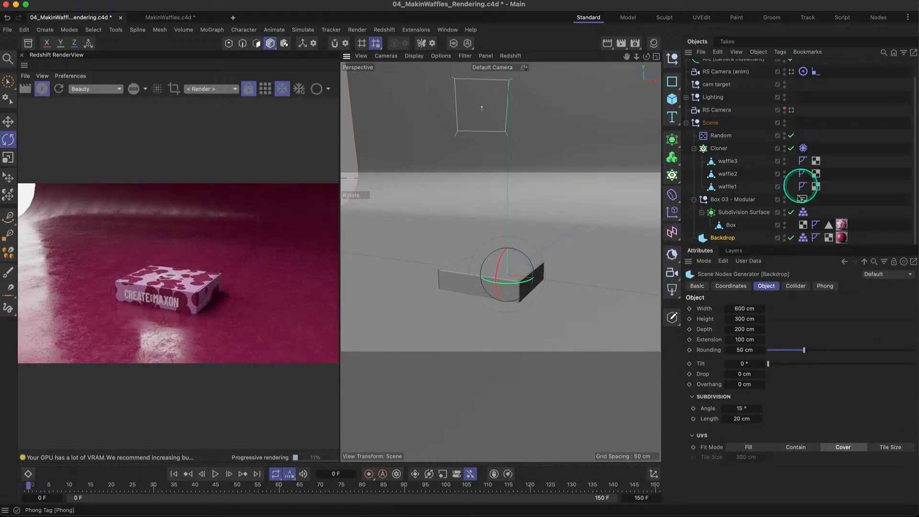
click(791, 111)
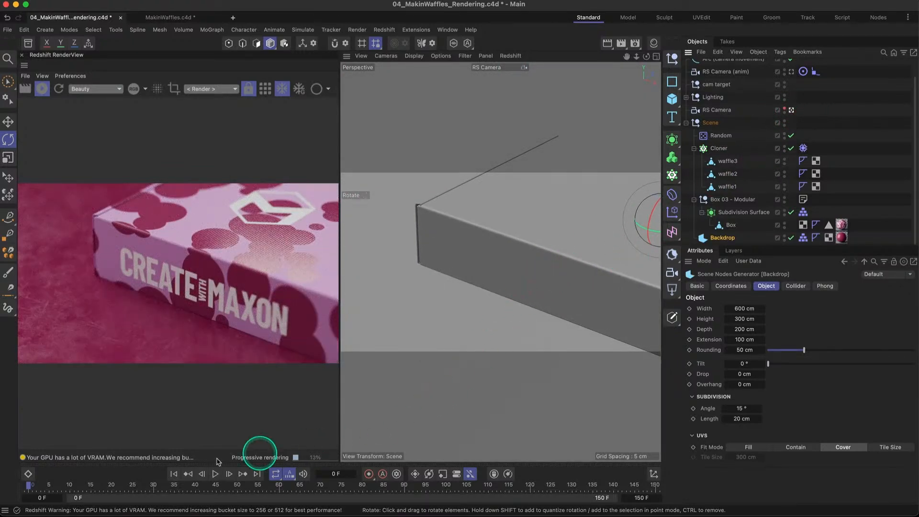
drag(32, 488, 61, 489)
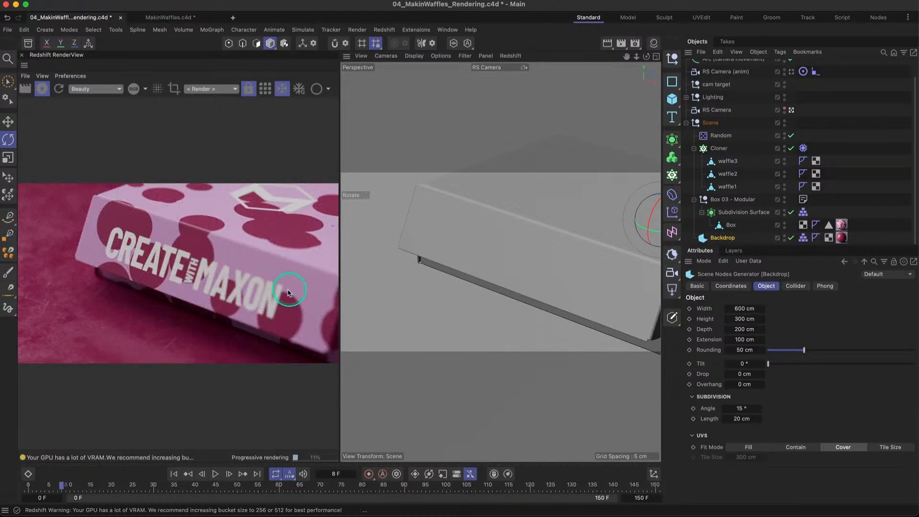
drag(60, 487, 22, 491)
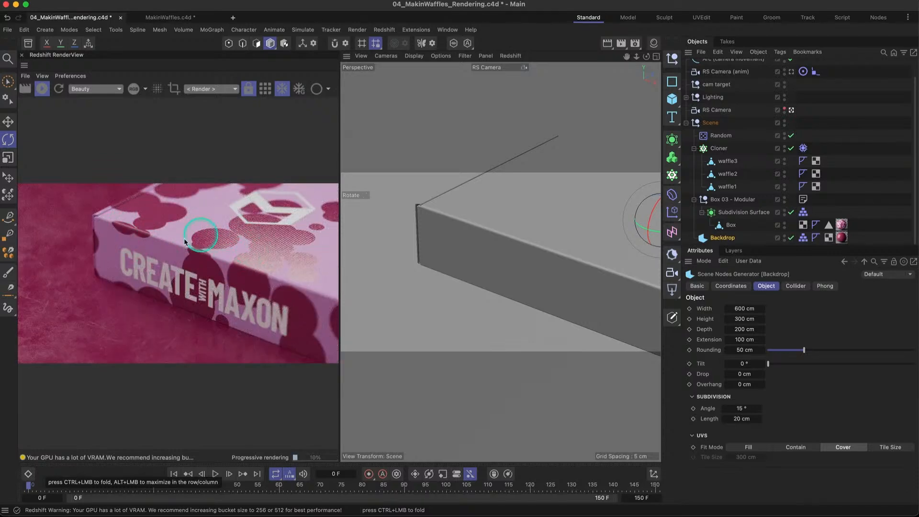
- Advance frame by frame from 0 to 9 and examine how the spotted pattern behaves on the opening box lid
click(229, 475)
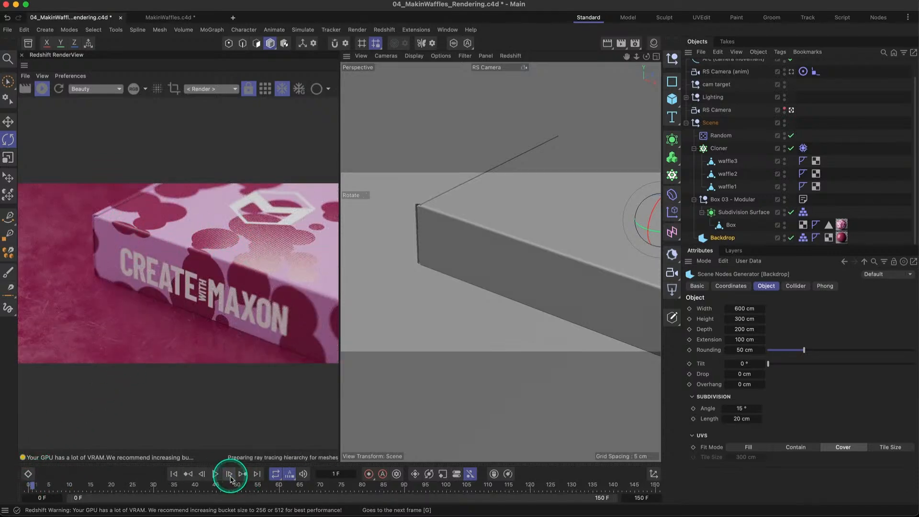
click(230, 474)
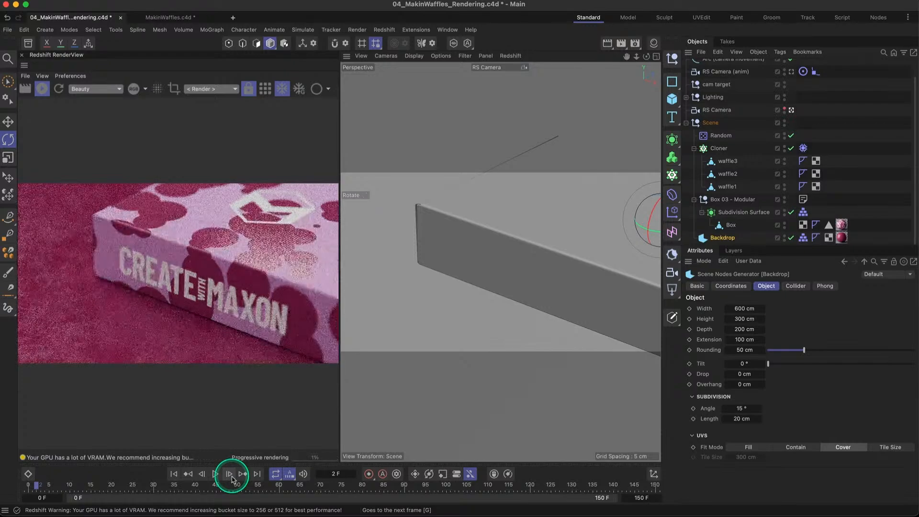
click(231, 475)
click(230, 475)
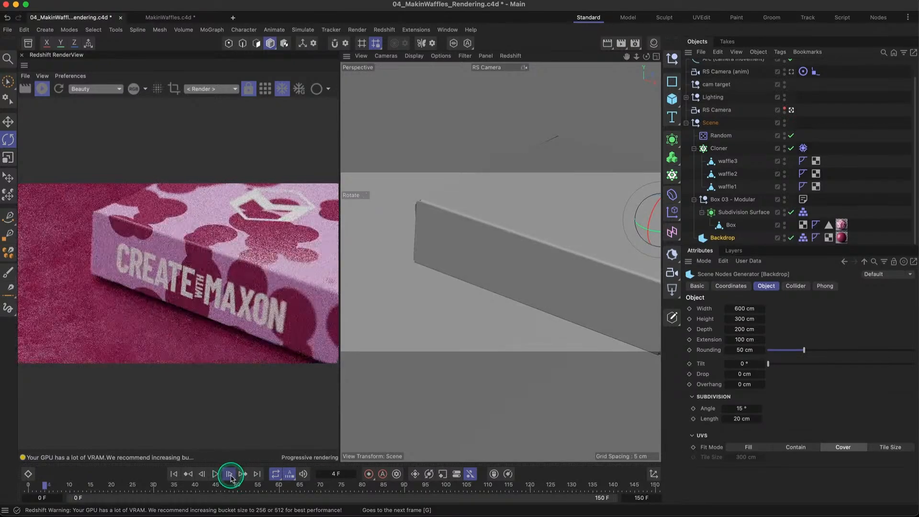
click(229, 475)
click(229, 475)
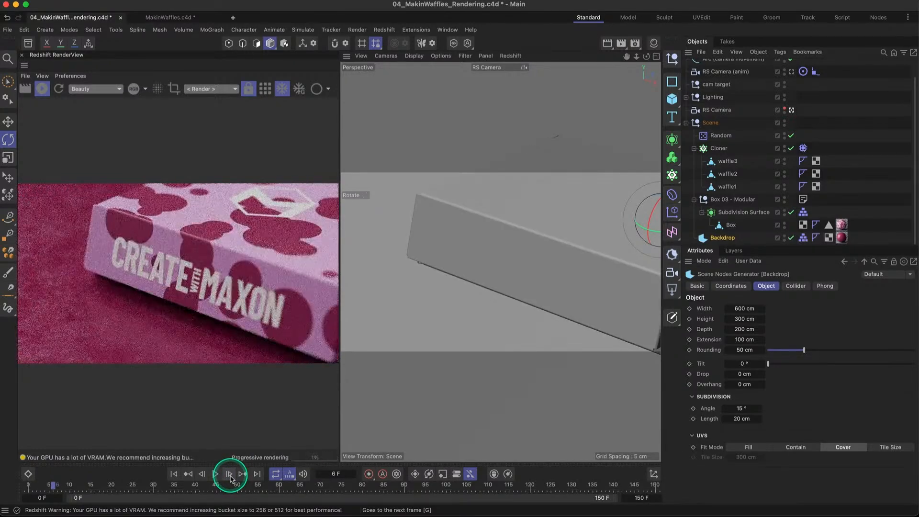
click(230, 474)
click(230, 475)
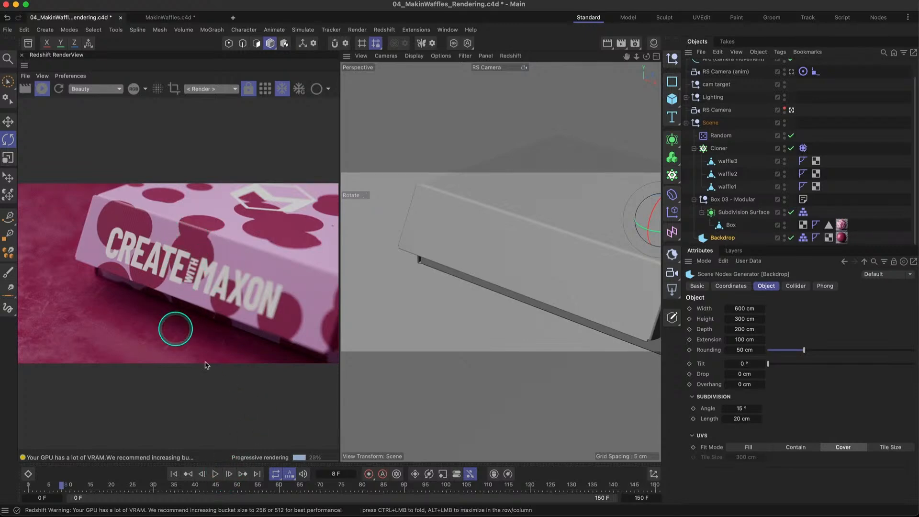
click(229, 474)
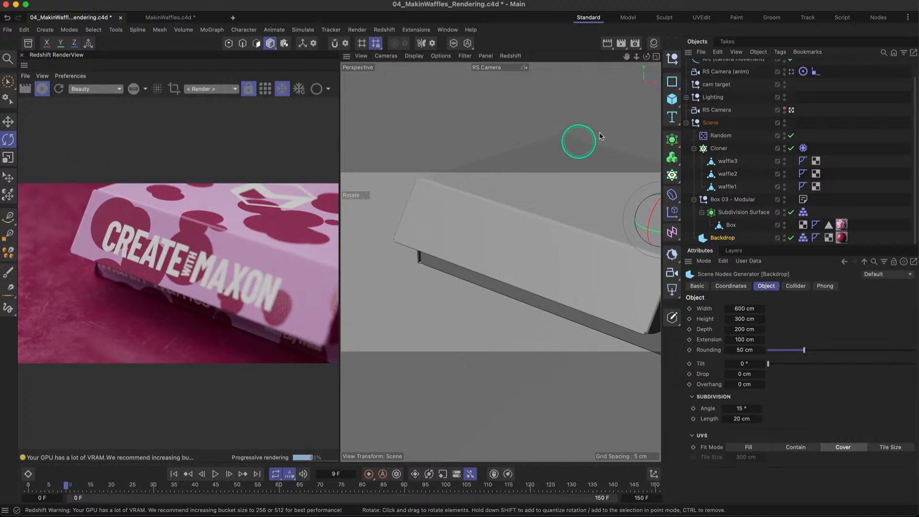
- Open the Cardboard (Complex) material in the Node Editor and select the Maxon Noise node feeding the Material Blender
click(654, 44)
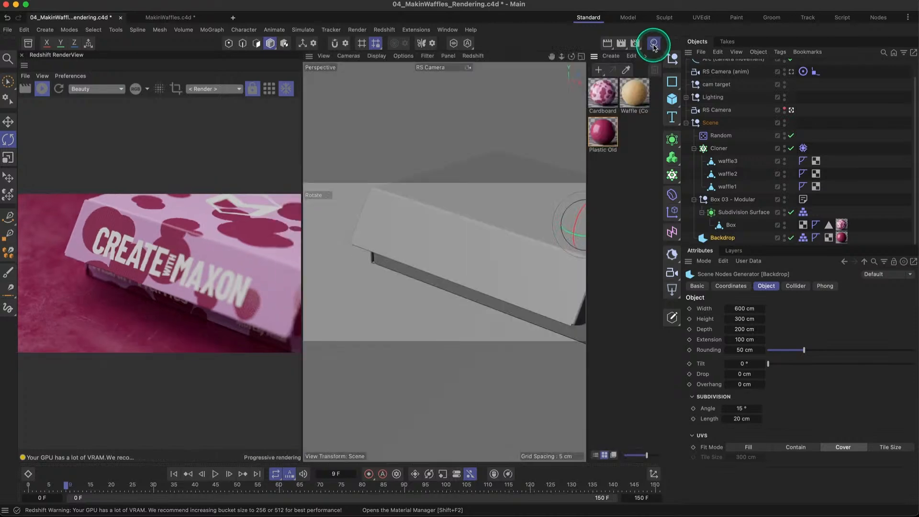
double_click(604, 98)
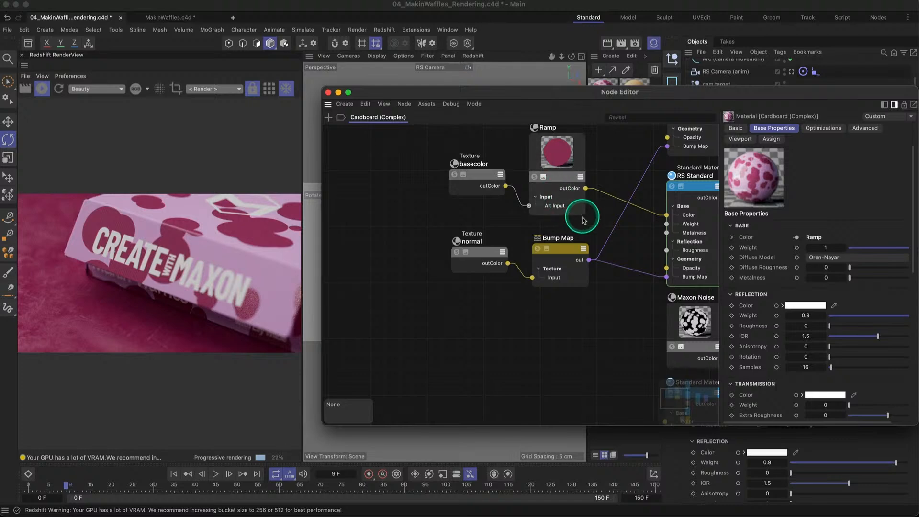
scroll(589, 225, right, 4)
scroll(589, 225, down, 1)
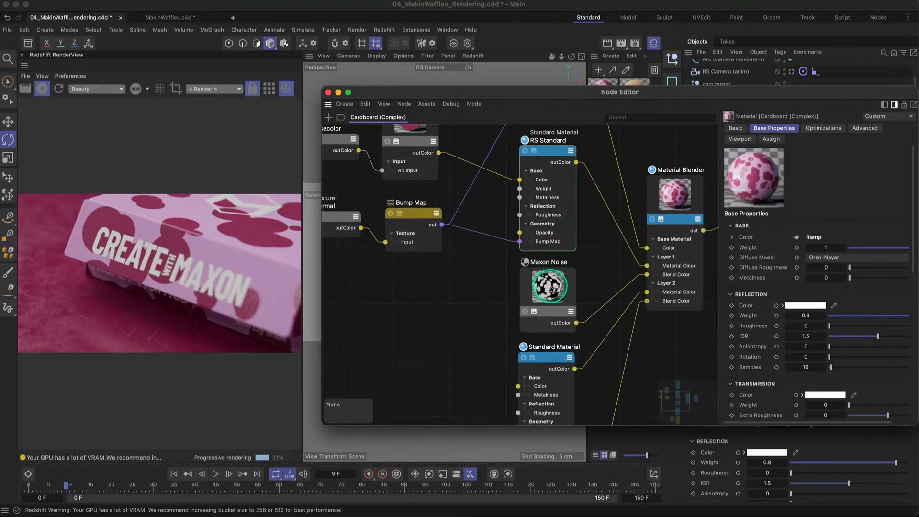
click(569, 283)
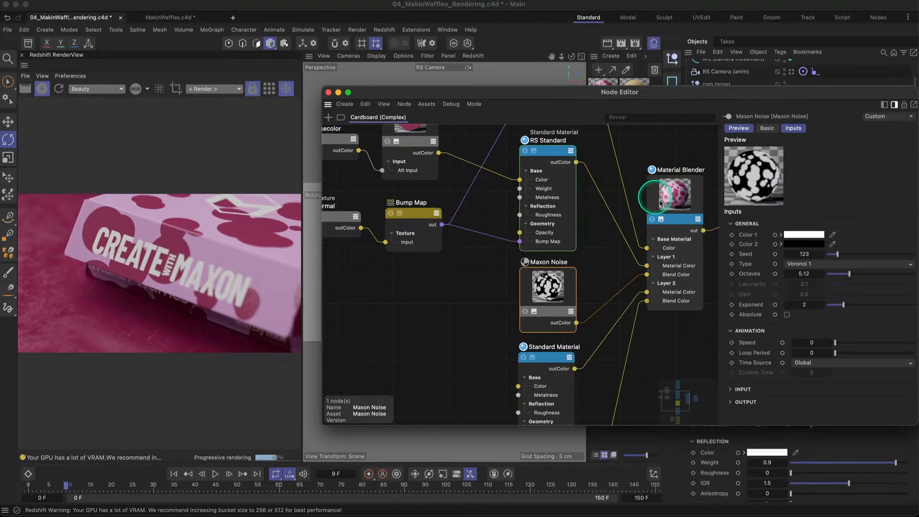
- Solo the Maxon Noise node in the render and compare its pattern on the lid between frames 9 and 11
click(525, 311)
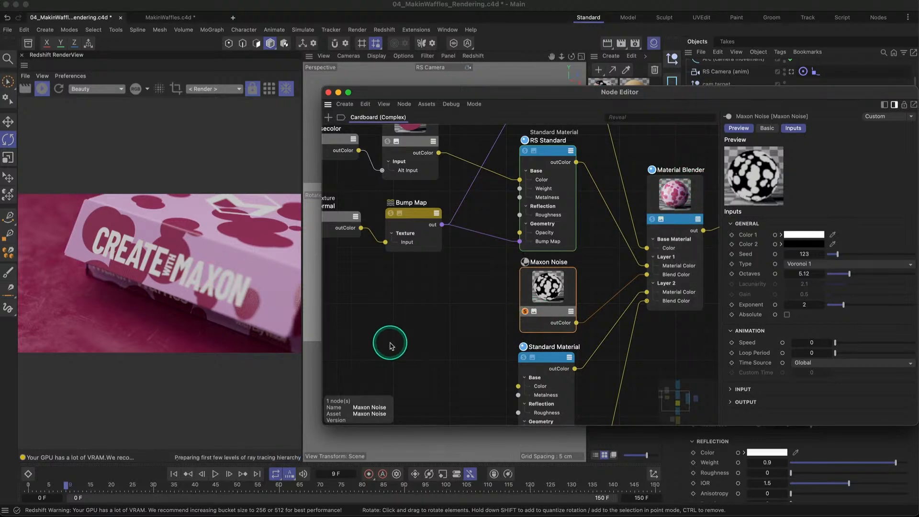
click(229, 474)
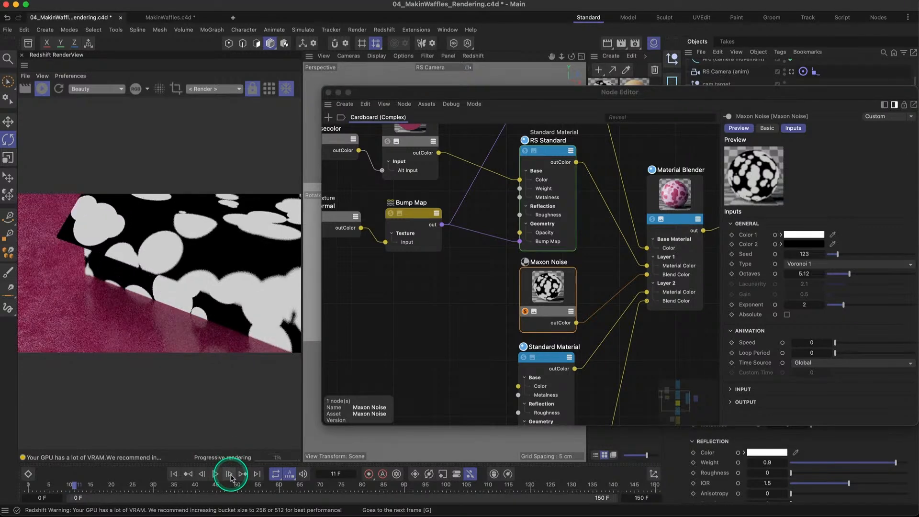
click(201, 474)
click(202, 474)
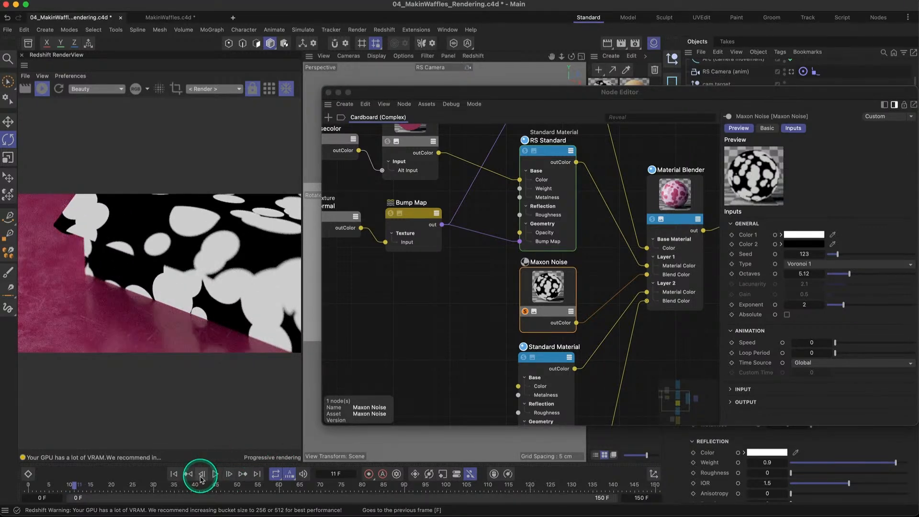
click(202, 474)
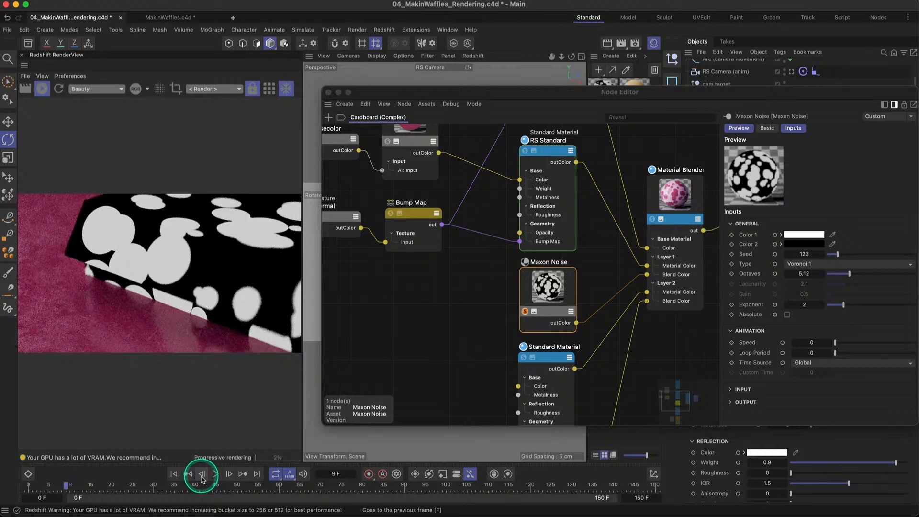
- Set the Maxon Noise's input source to UV/Vertex Attribute and refresh the render
click(500, 309)
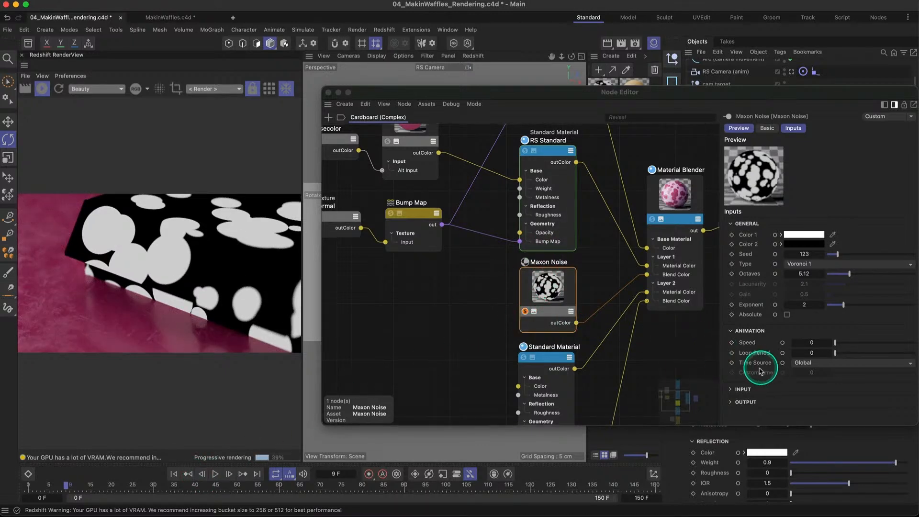
click(753, 389)
click(748, 390)
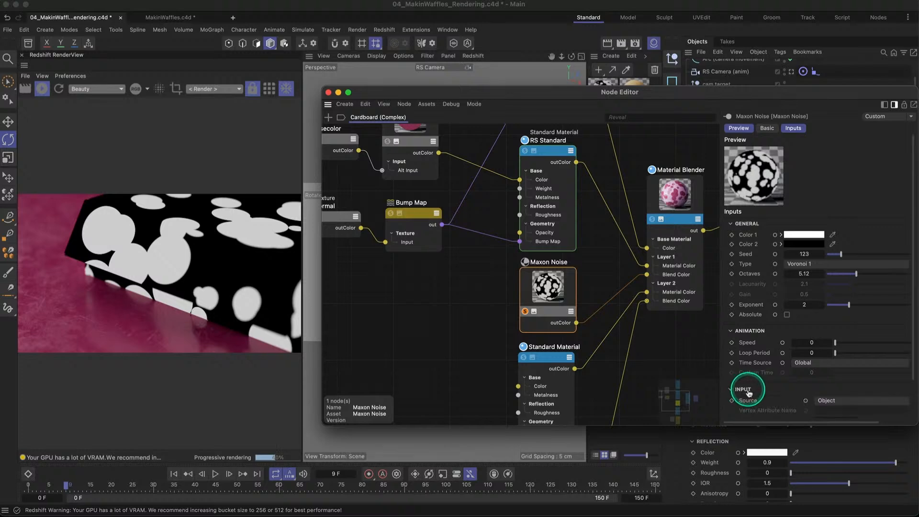
scroll(746, 382, down, 3)
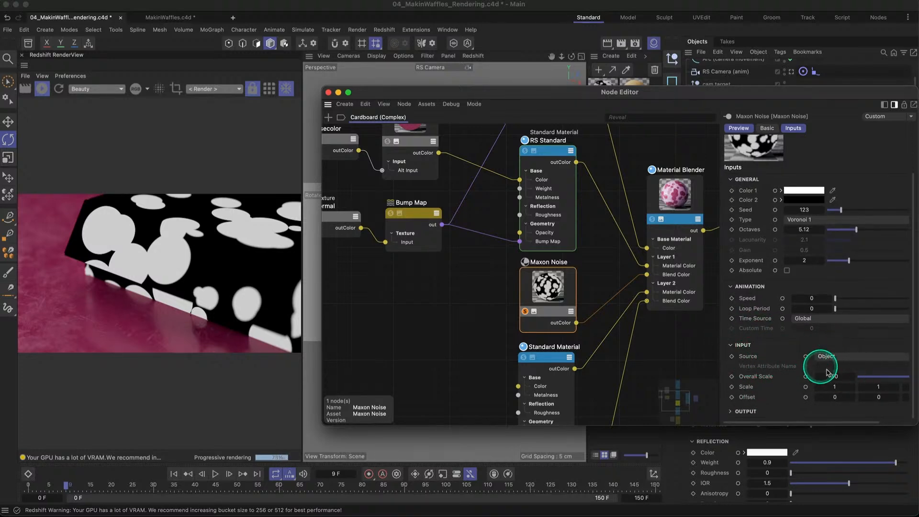
click(827, 356)
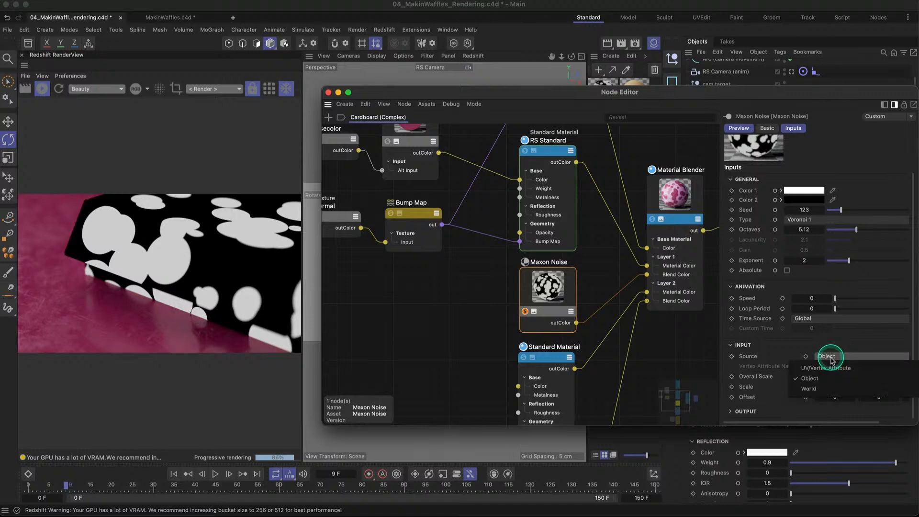
click(831, 369)
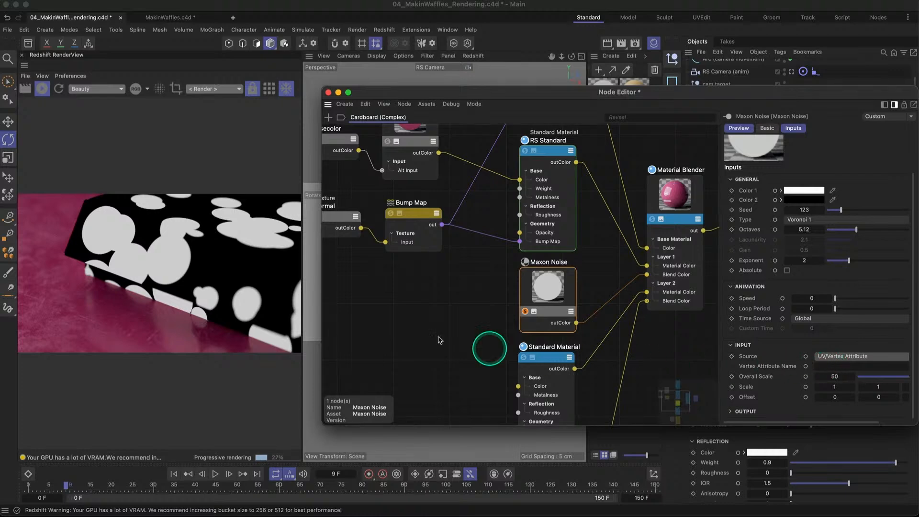
click(56, 91)
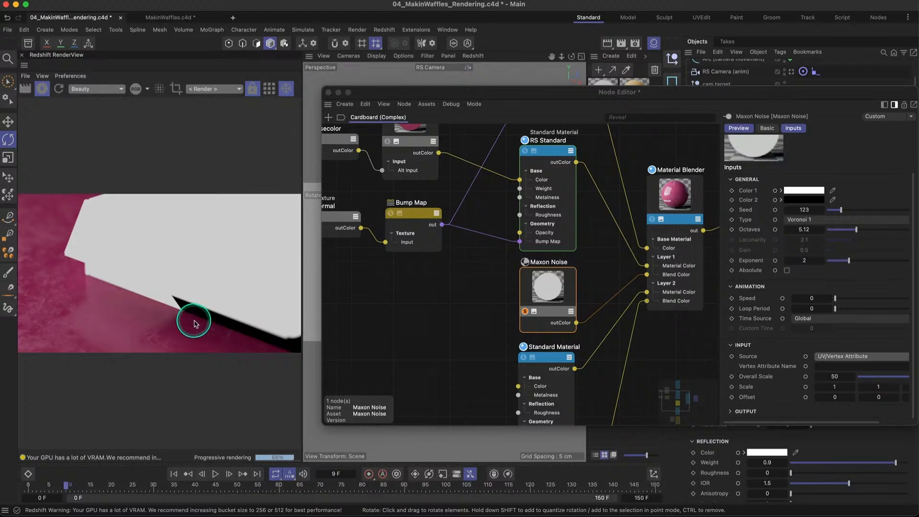
- Set the Maxon Noise's Overall Scale to 1.5, end its solo preview and close the Node Editor
double_click(835, 376)
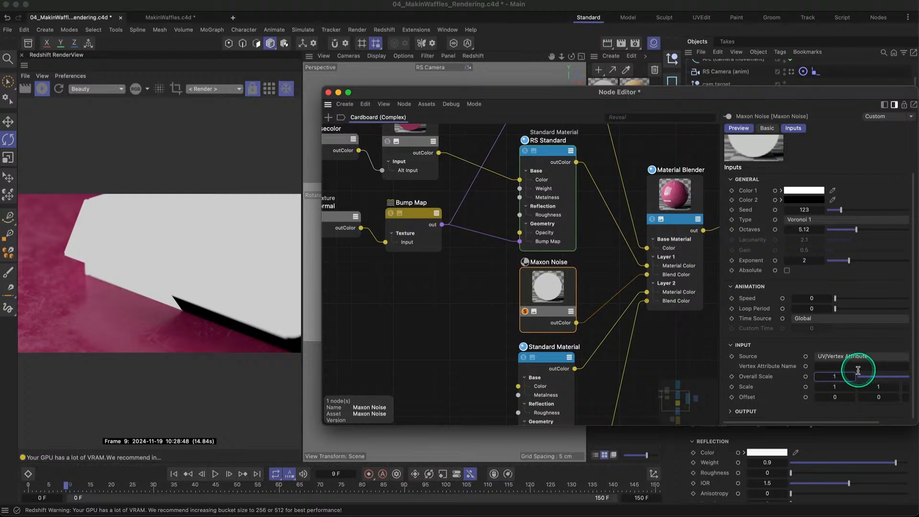
text(1)
key(Return)
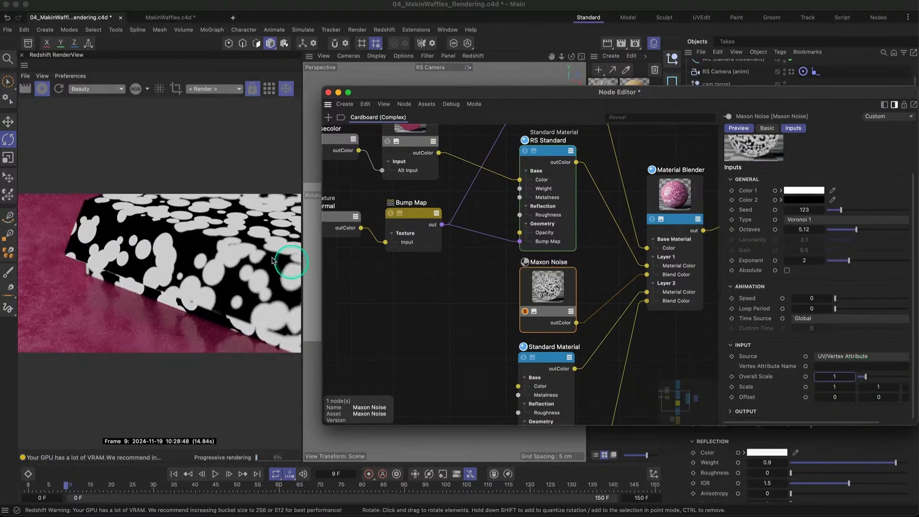
click(852, 377)
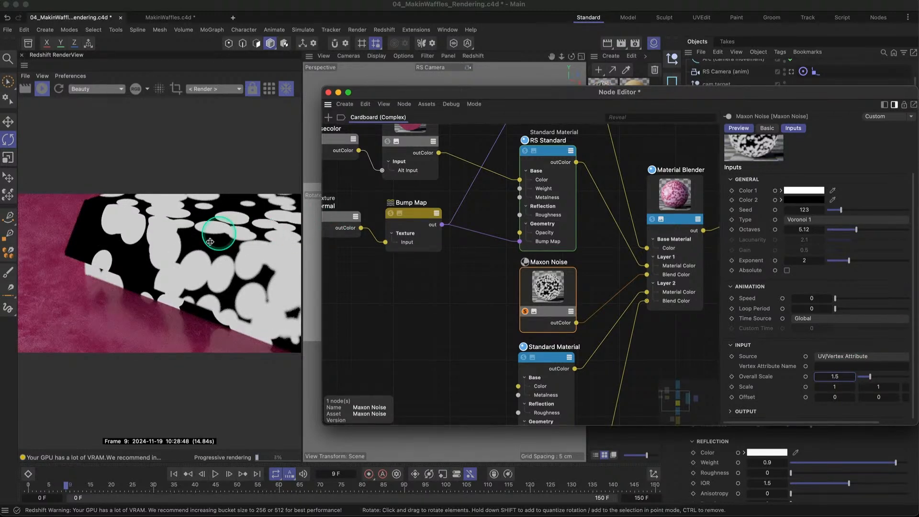
click(526, 312)
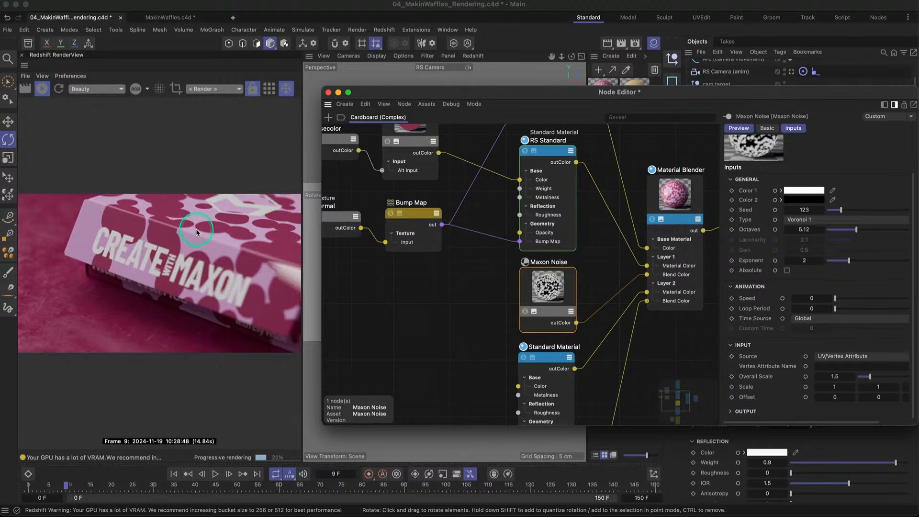
click(329, 94)
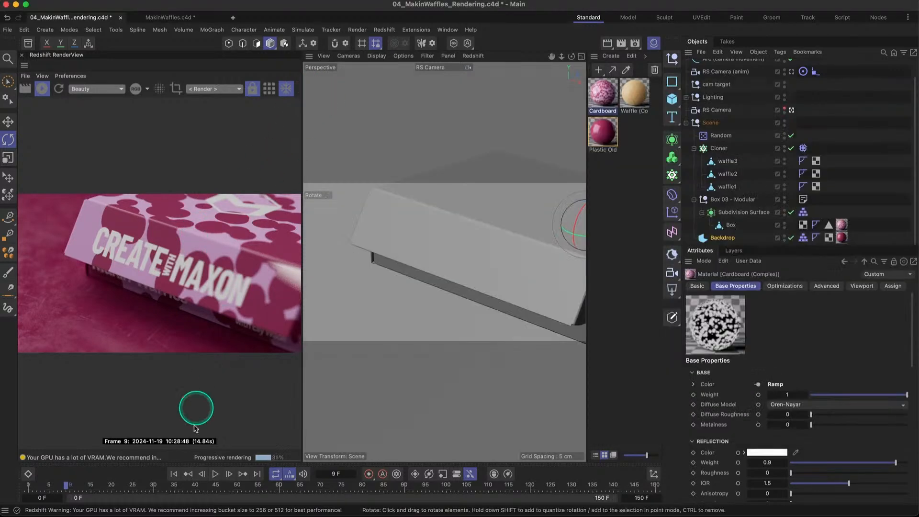
- Return to frame 0 and advance to frame 5, checking that the spots stay fixed to the moving lid
click(174, 473)
click(228, 474)
click(229, 474)
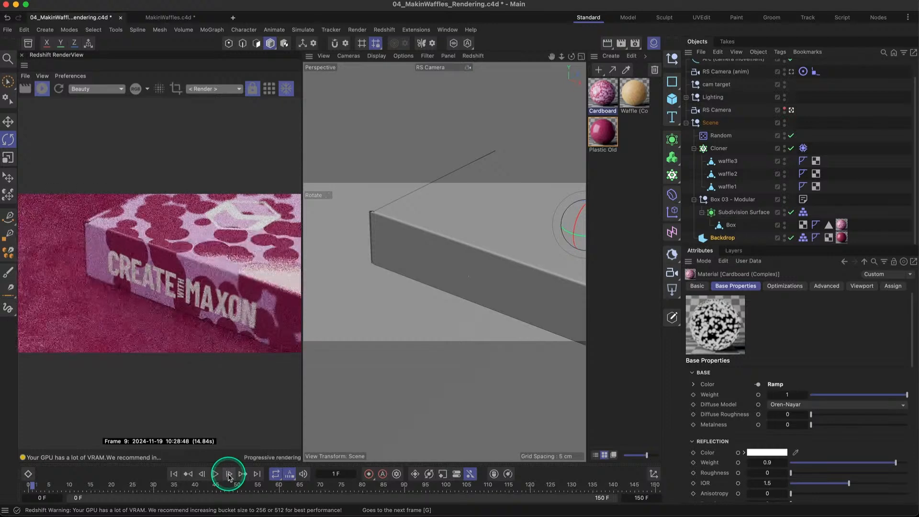
click(229, 474)
click(229, 474)
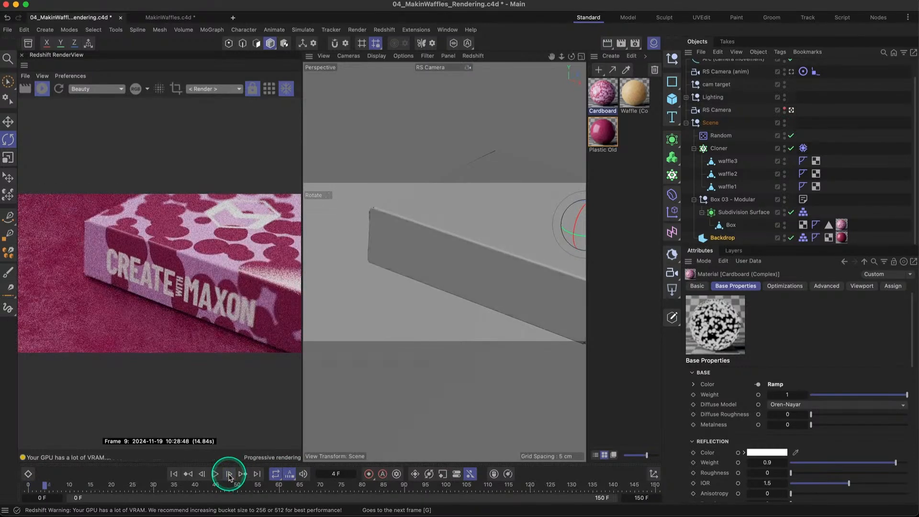
click(228, 474)
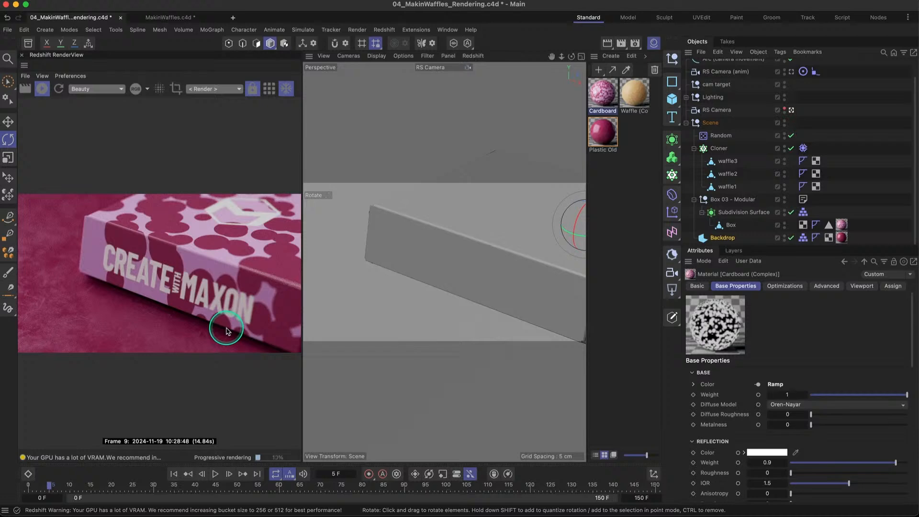
- Hide the Material Manager and stop the interactive render in the Redshift RenderView
click(653, 43)
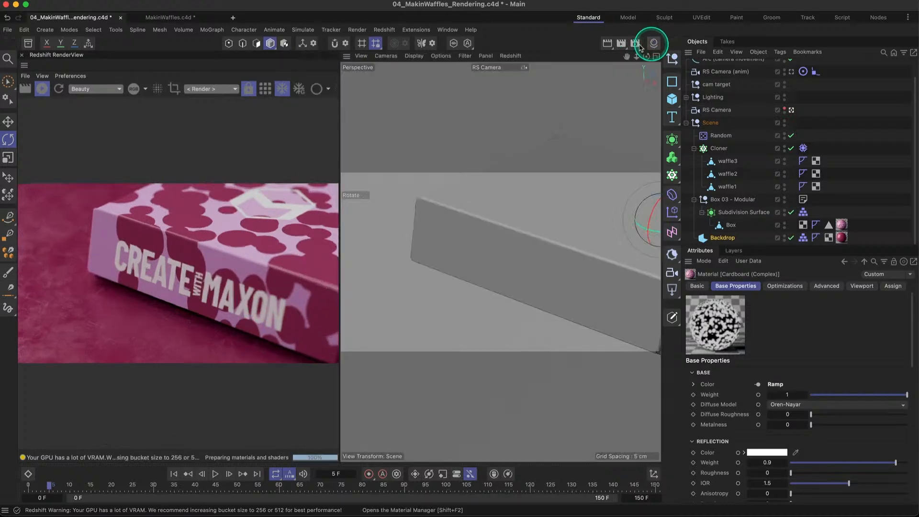
click(43, 89)
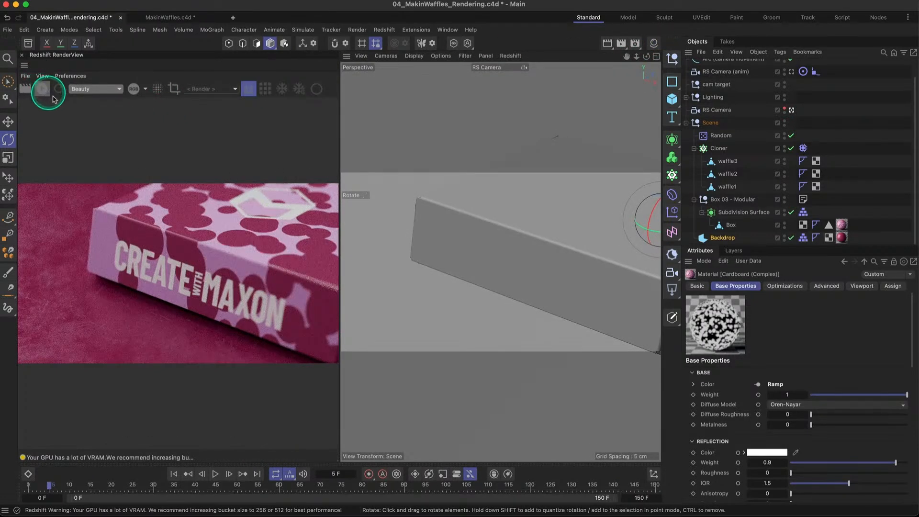
click(374, 225)
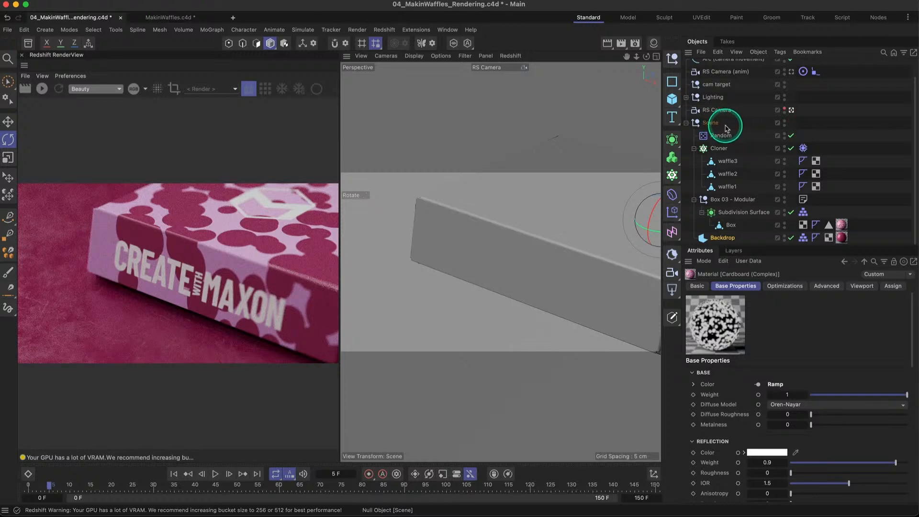
- Open the render settings and review the Redshift renderer's basic quality options
click(635, 42)
drag(683, 37, 411, 84)
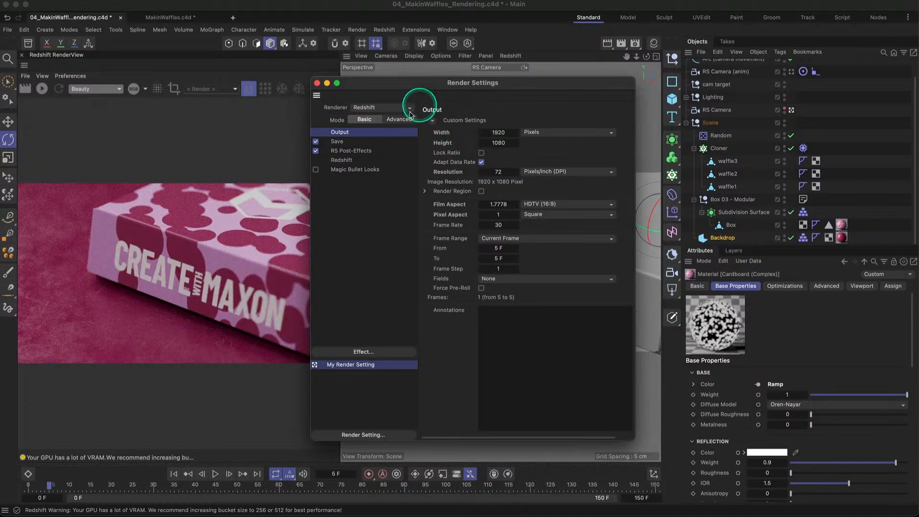
click(342, 161)
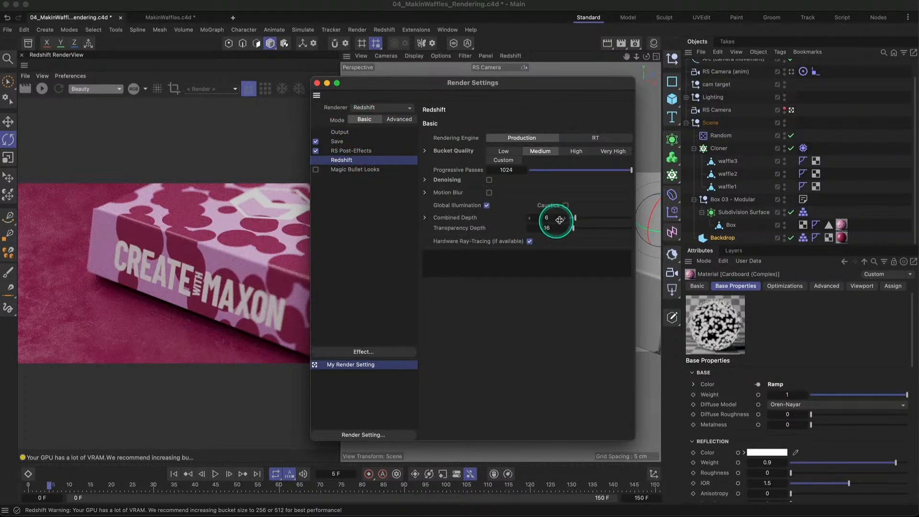
- Set the output frame range to Manual, running up to frame 90
click(339, 132)
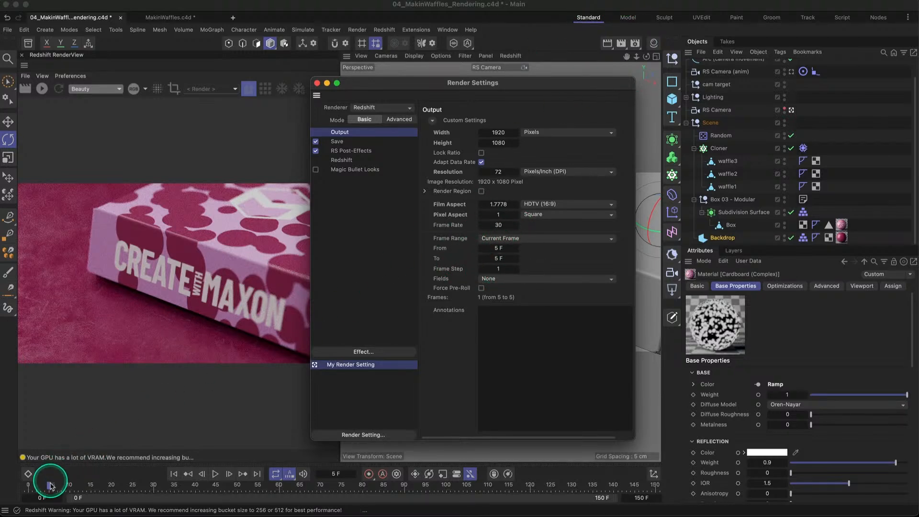
click(533, 244)
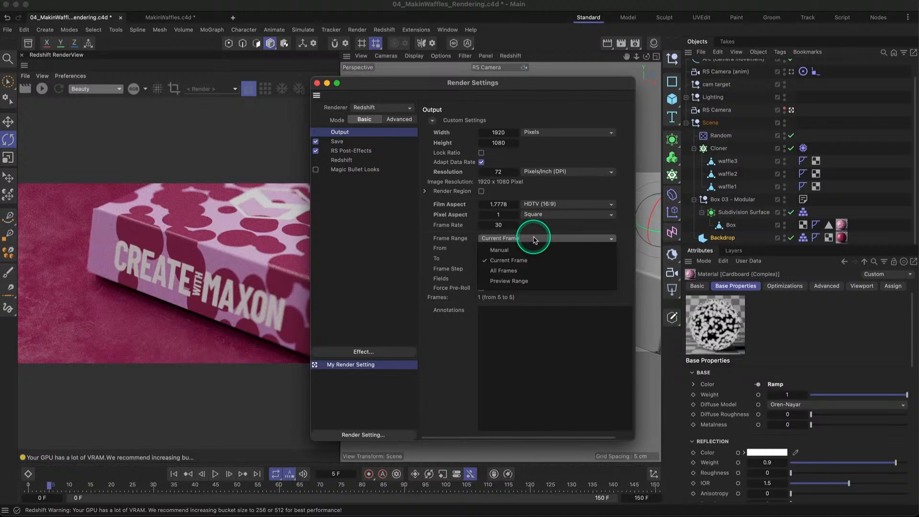
click(500, 251)
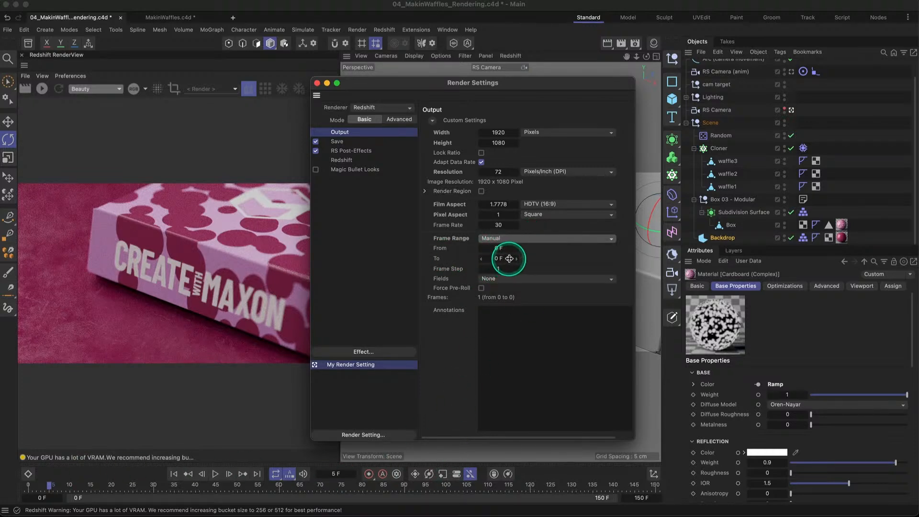
click(509, 259)
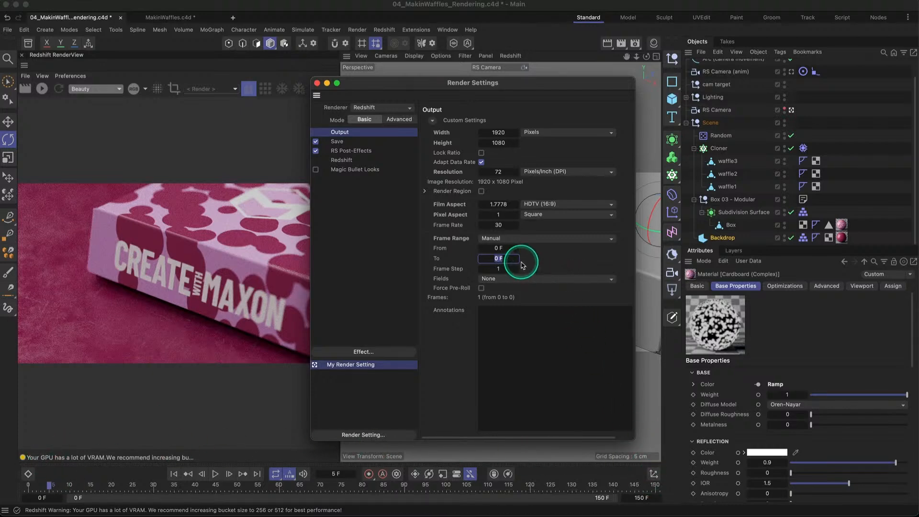
text(90)
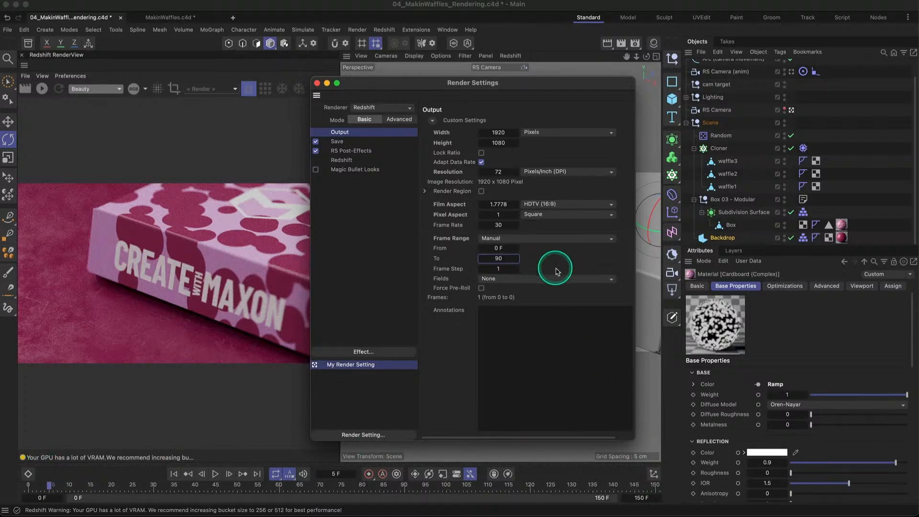
key(Return)
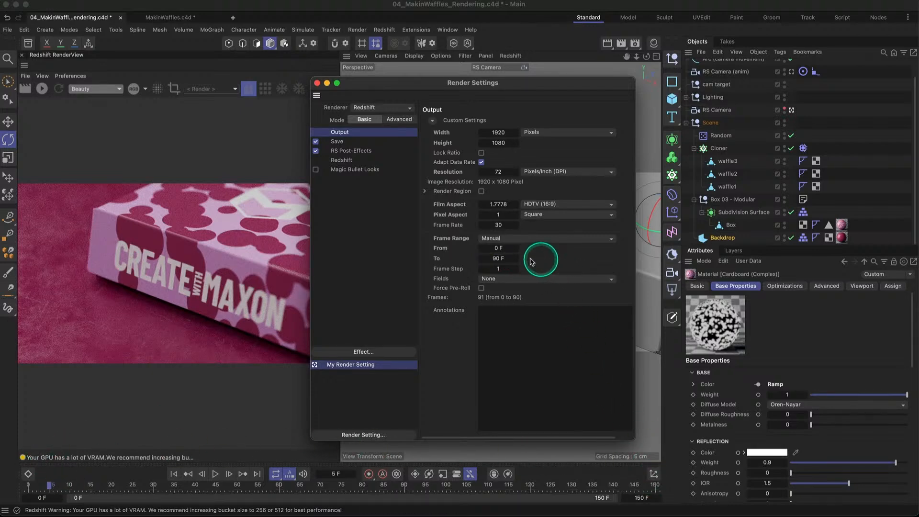
- Set the manual output range to run from frame 30 to frame 120
click(496, 248)
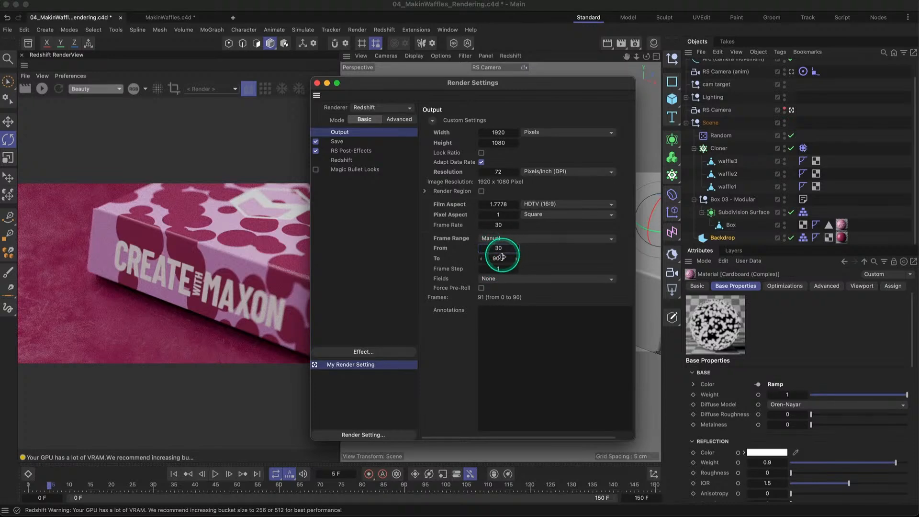
click(510, 258)
text(120)
key(Return)
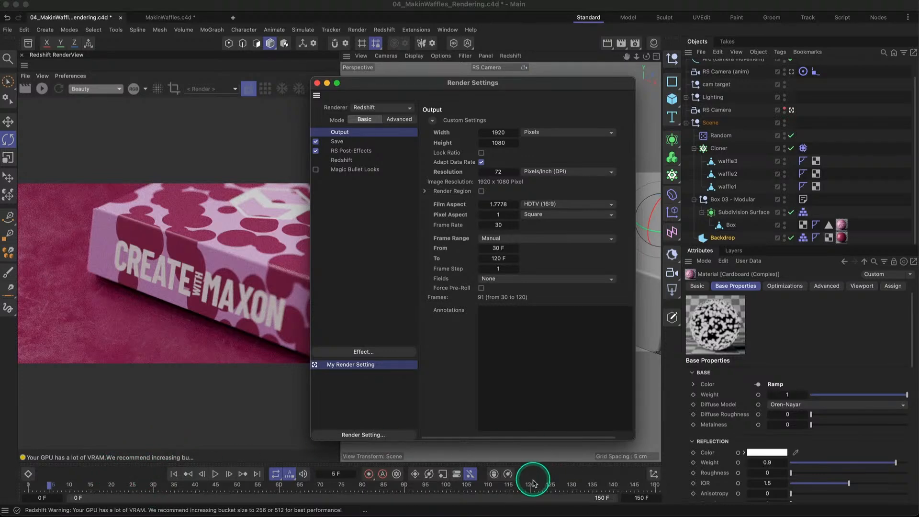
- Set the output frame range to All Frames
click(531, 238)
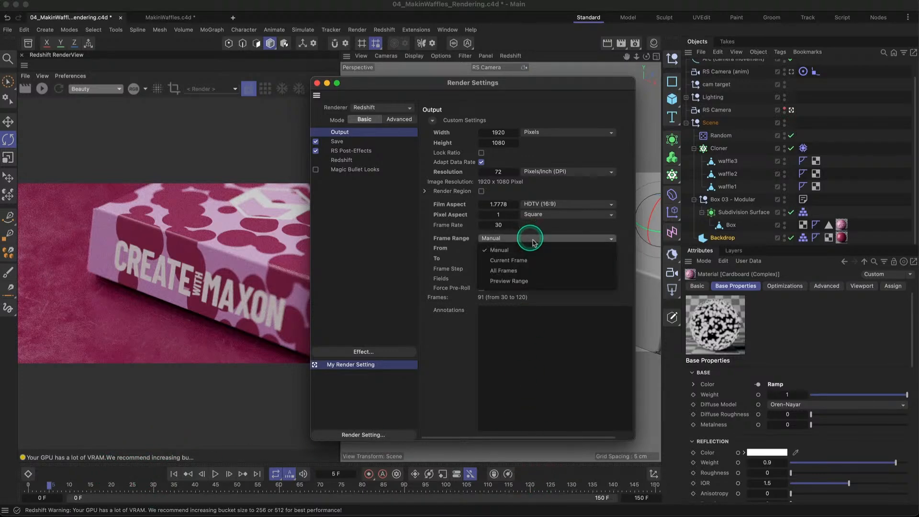
click(536, 267)
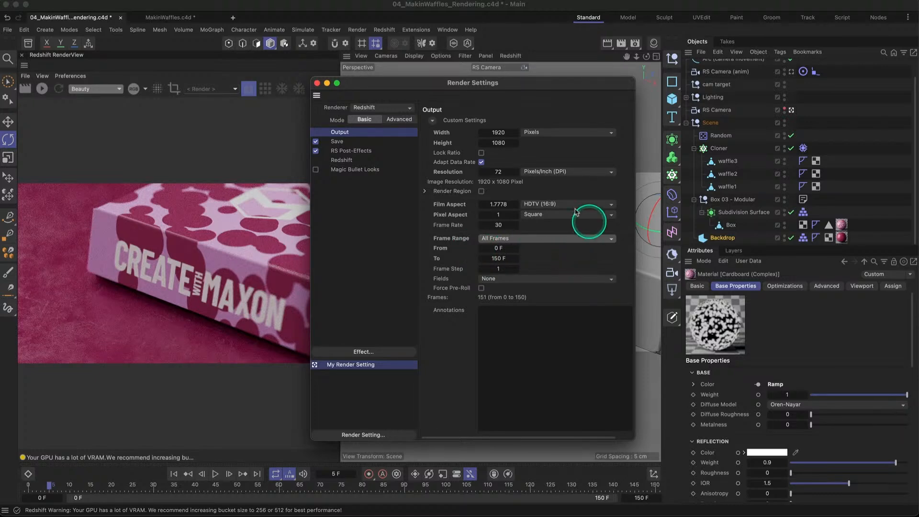
- Review the file formats available for saving the regular image, keep PNG, and close the render settings
click(336, 141)
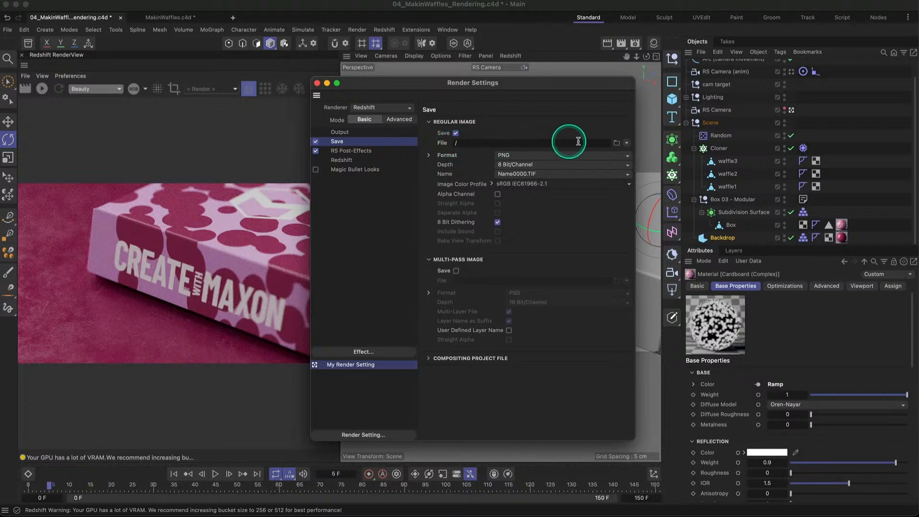
click(521, 155)
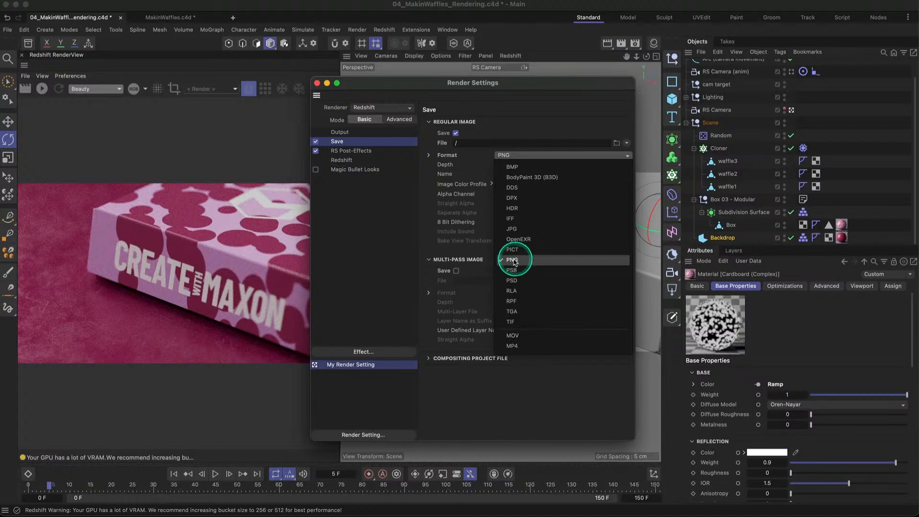
click(521, 391)
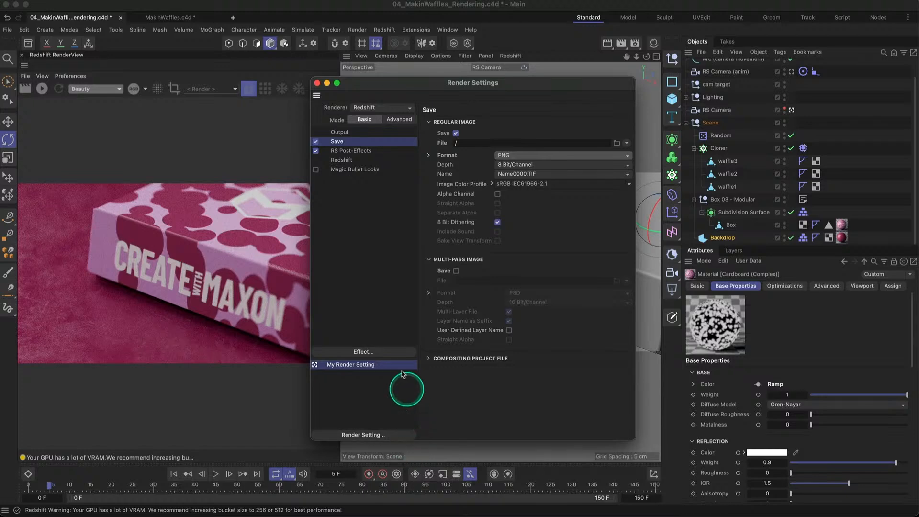
click(317, 84)
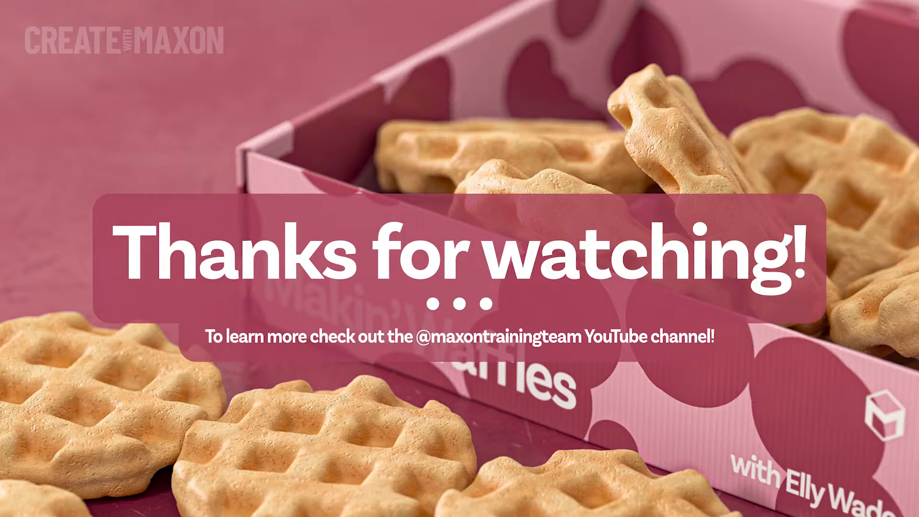